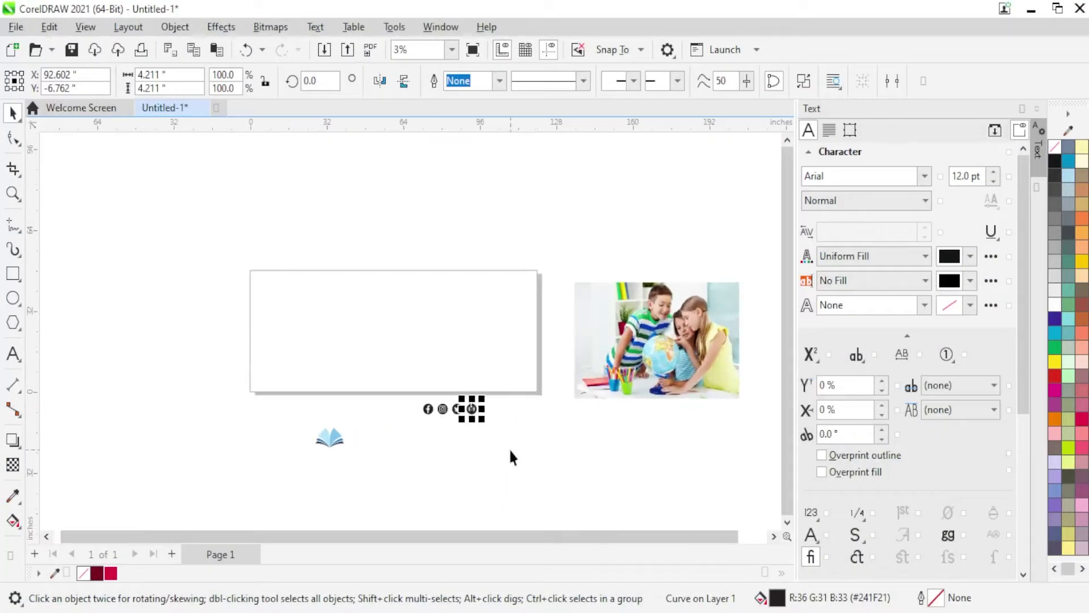
- Draw a 120 × 48 in rectangle and centre it on the page
click(510, 456)
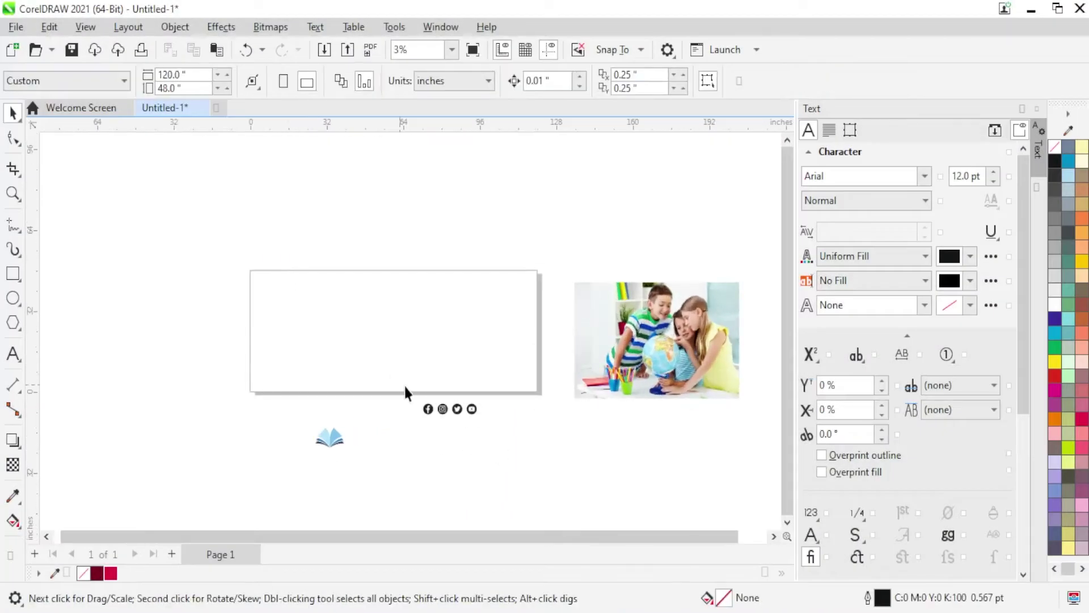
key(F6)
drag(262, 223, 379, 303)
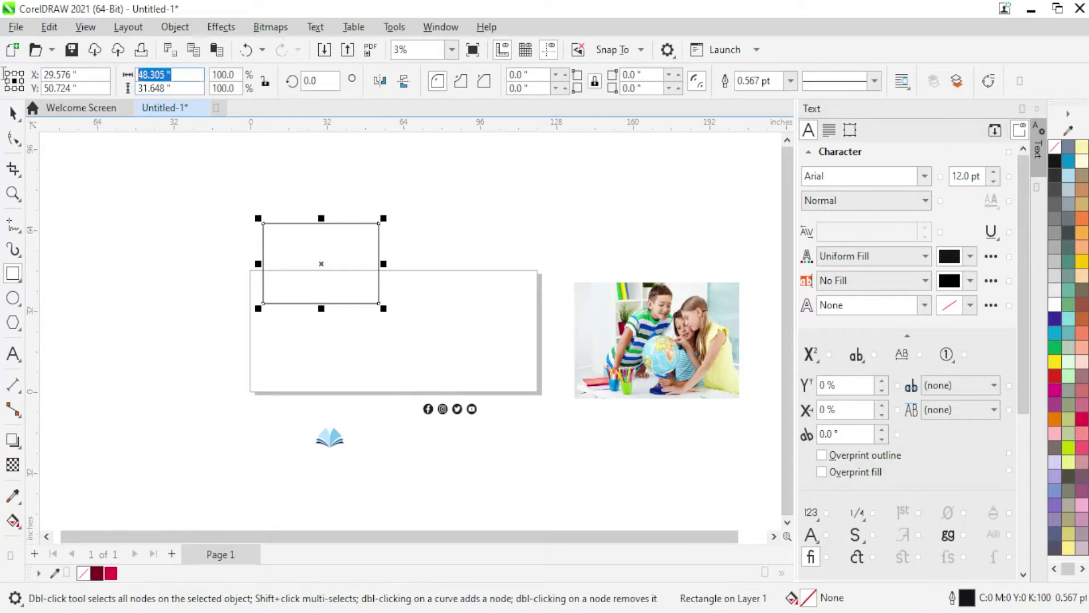
text(48)
key(Return)
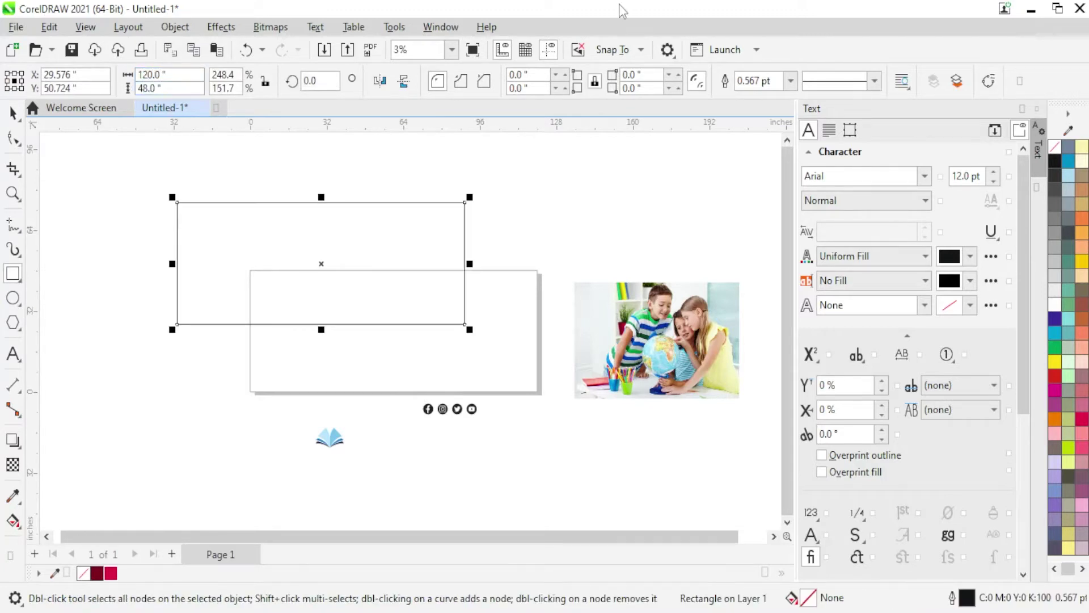
key(p)
- Fill the rectangle dark maroon #7C011B and remove its outline
click(14, 113)
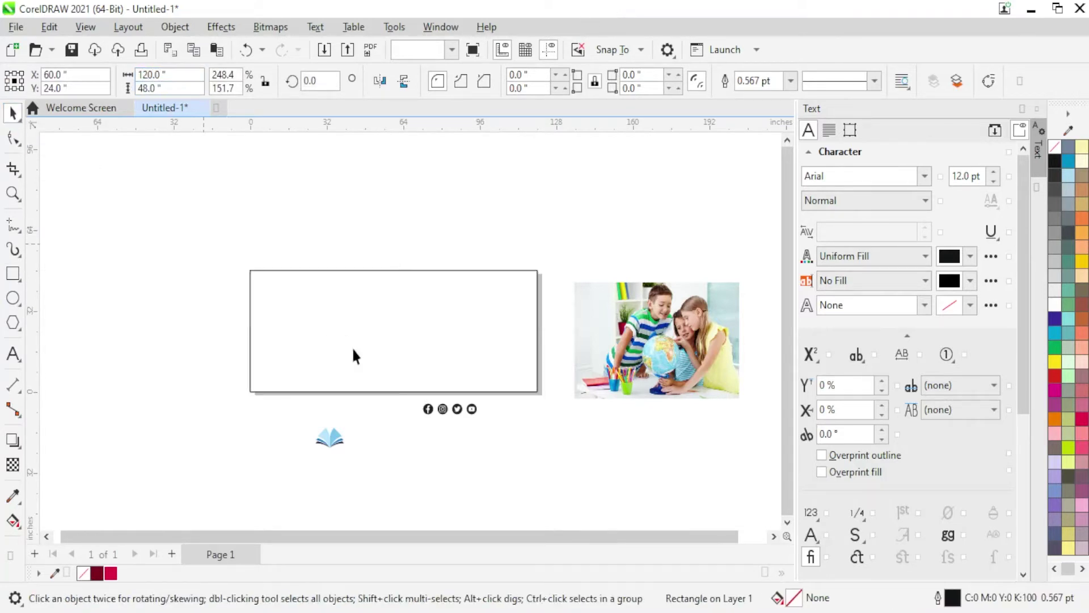
click(97, 572)
right_click(1055, 150)
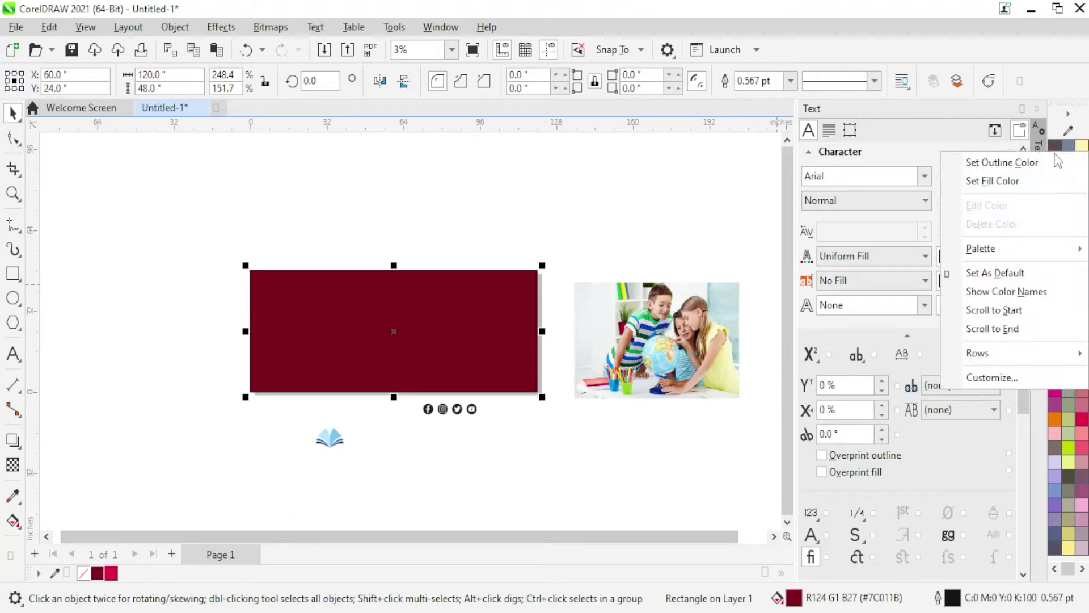
key(Escape)
click(688, 458)
click(450, 326)
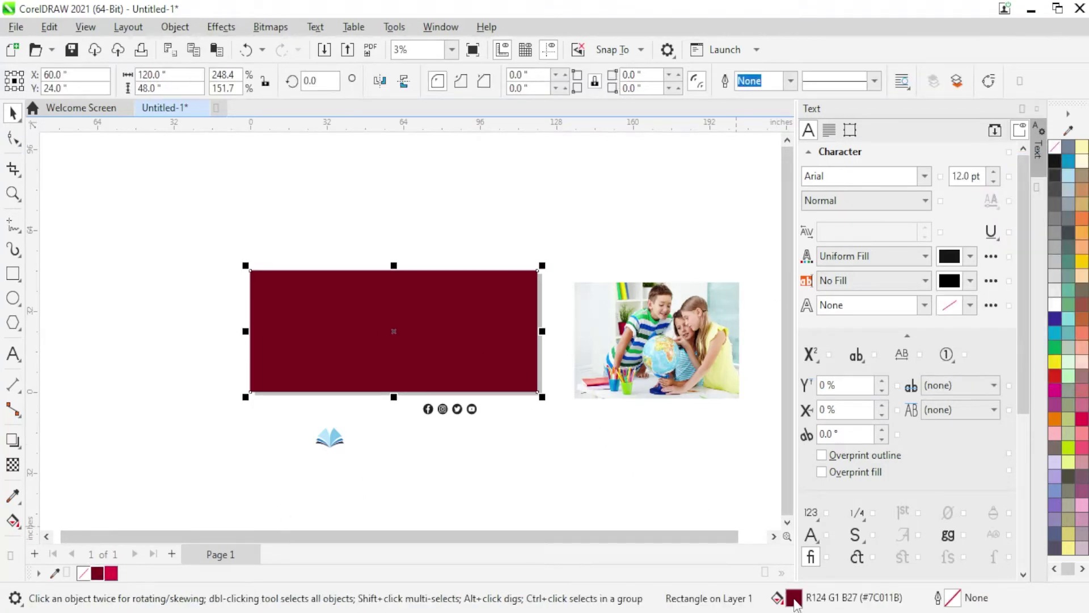
- Apply a linear fountain fill from dark maroon to bright red, midpoint moved to 35%
double_click(794, 601)
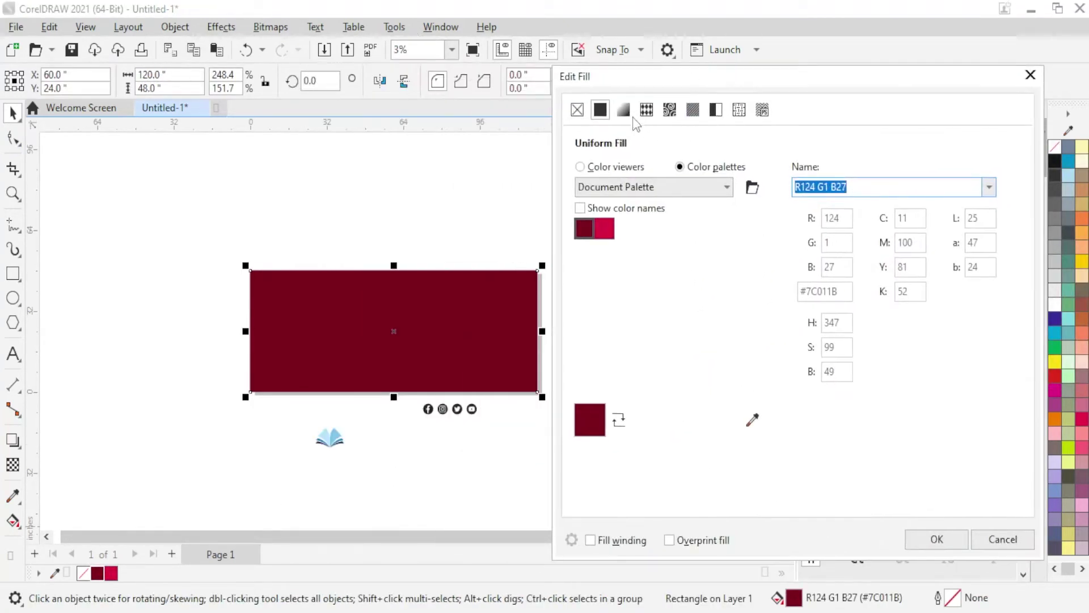
click(623, 109)
click(768, 383)
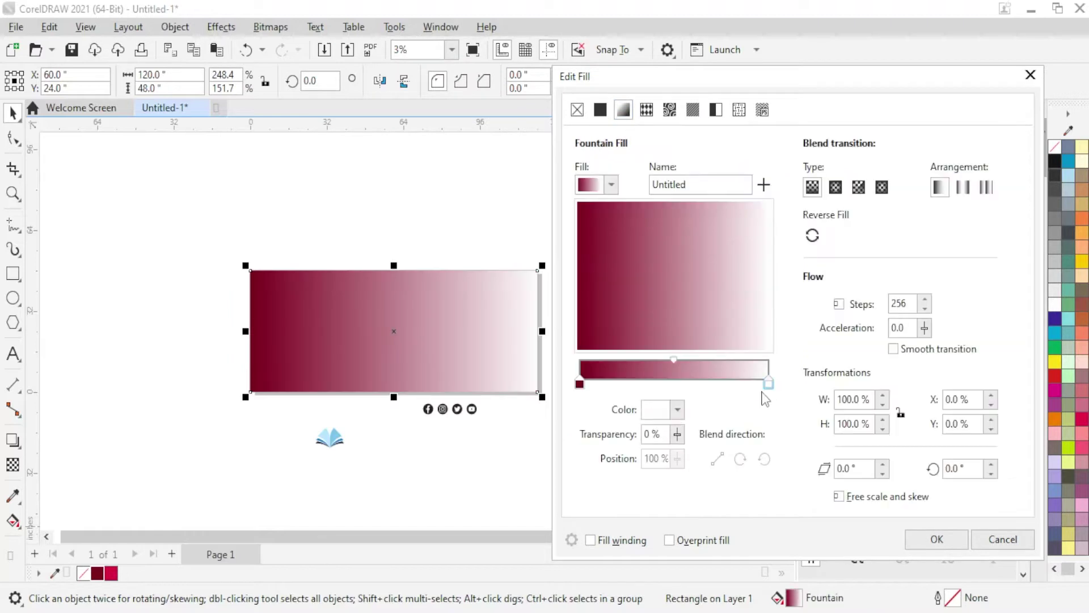
click(677, 409)
click(792, 375)
click(111, 573)
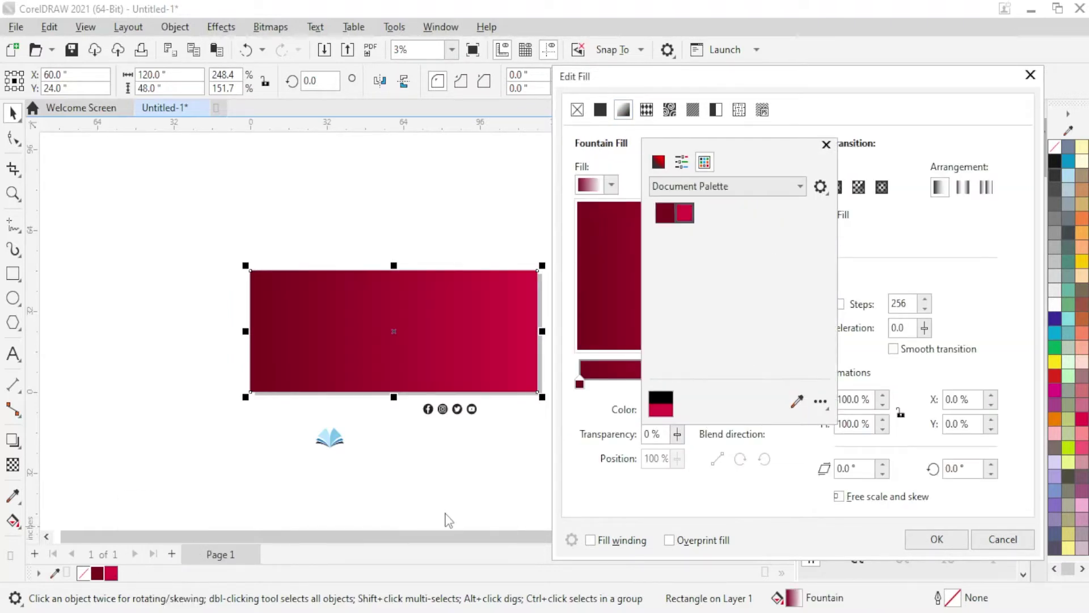
click(471, 491)
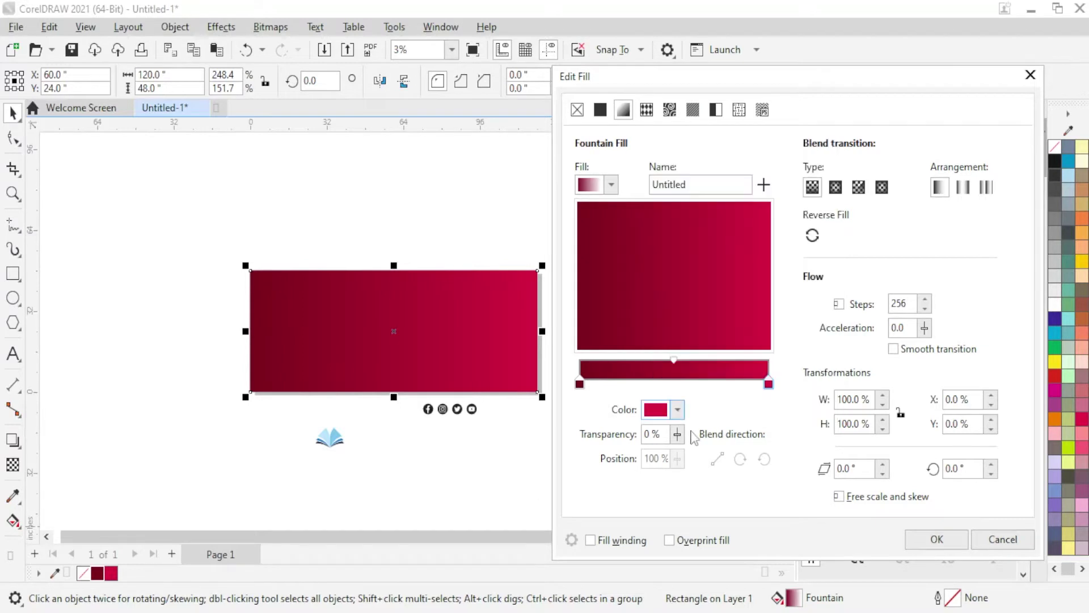
drag(674, 360, 645, 361)
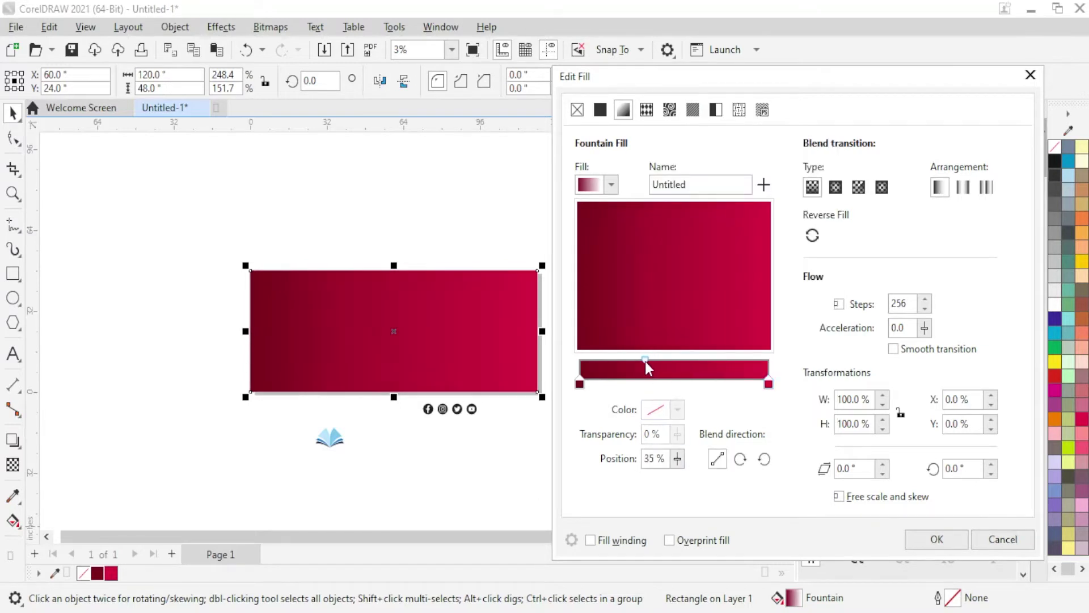
click(936, 538)
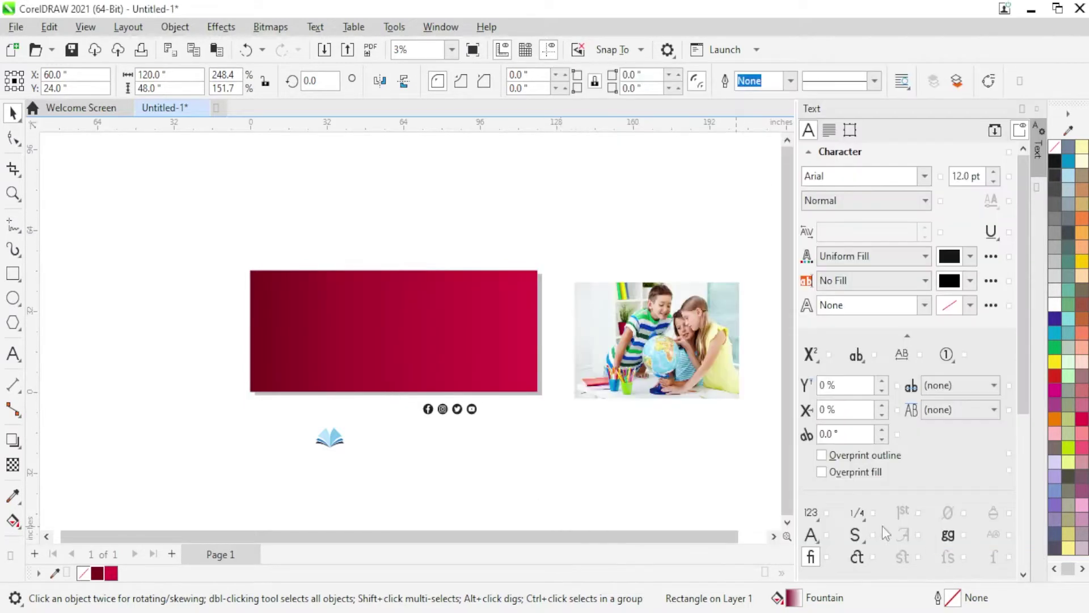
- Draw a circle and centre it on the rectangle's right edge
click(561, 451)
scroll(319, 363, down, 1)
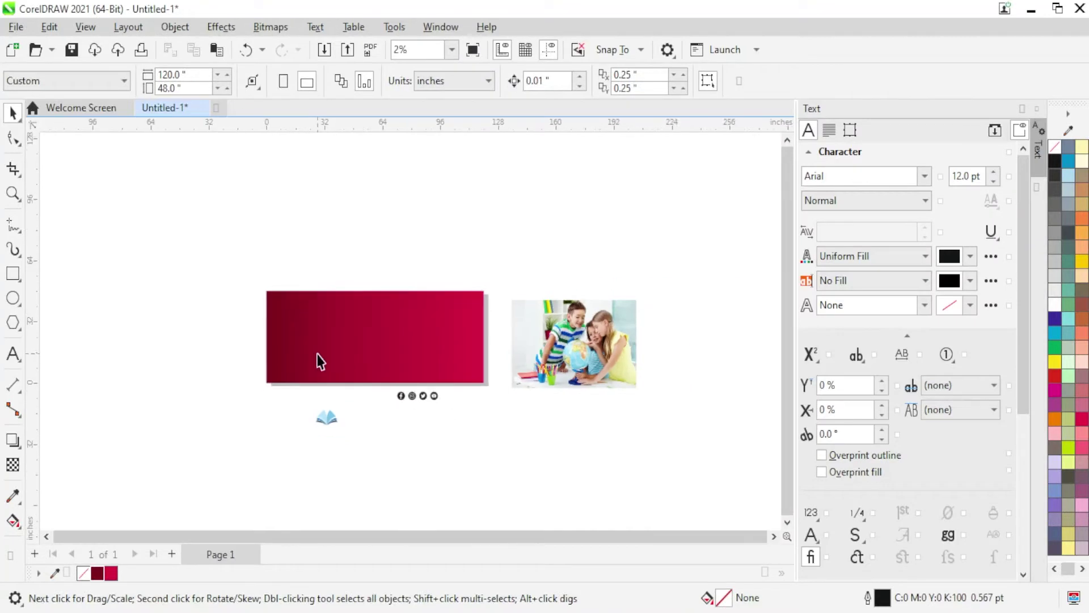
key(F7)
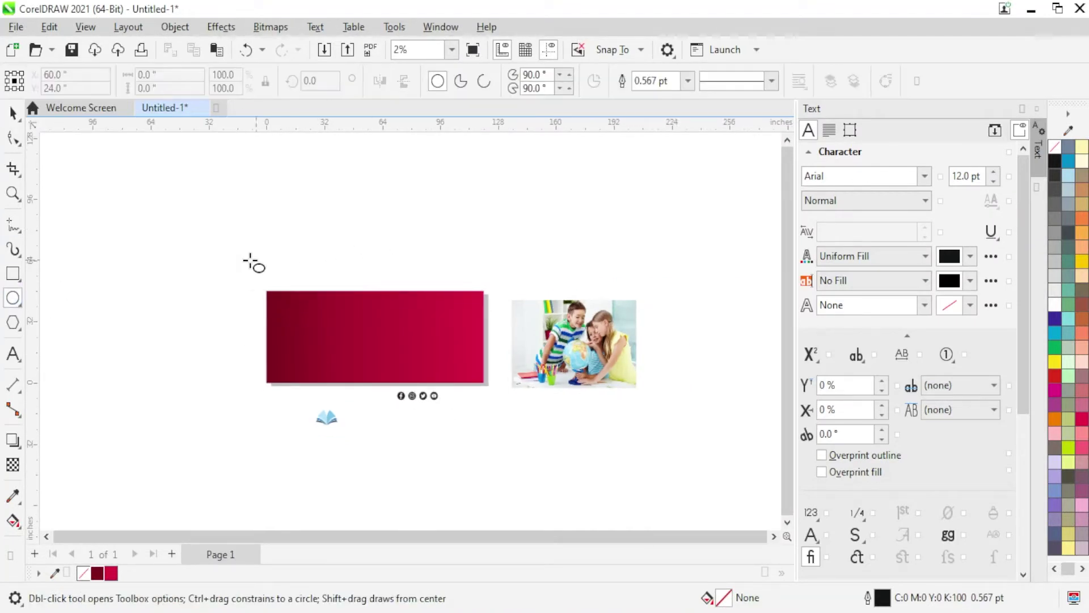
drag(227, 262, 305, 346)
click(12, 114)
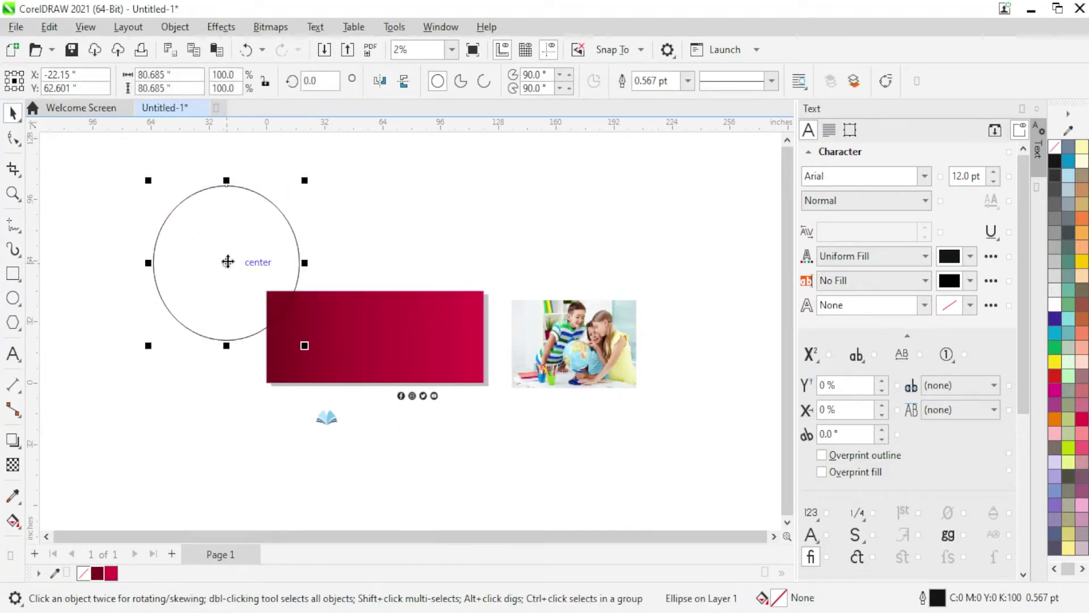
mouse_move(230, 265)
mouse_down()
mouse_move(483, 367)
mouse_move(474, 355)
mouse_up()
- Resize the circle and add a slightly smaller concentric copy
scroll(530, 381, up, 1)
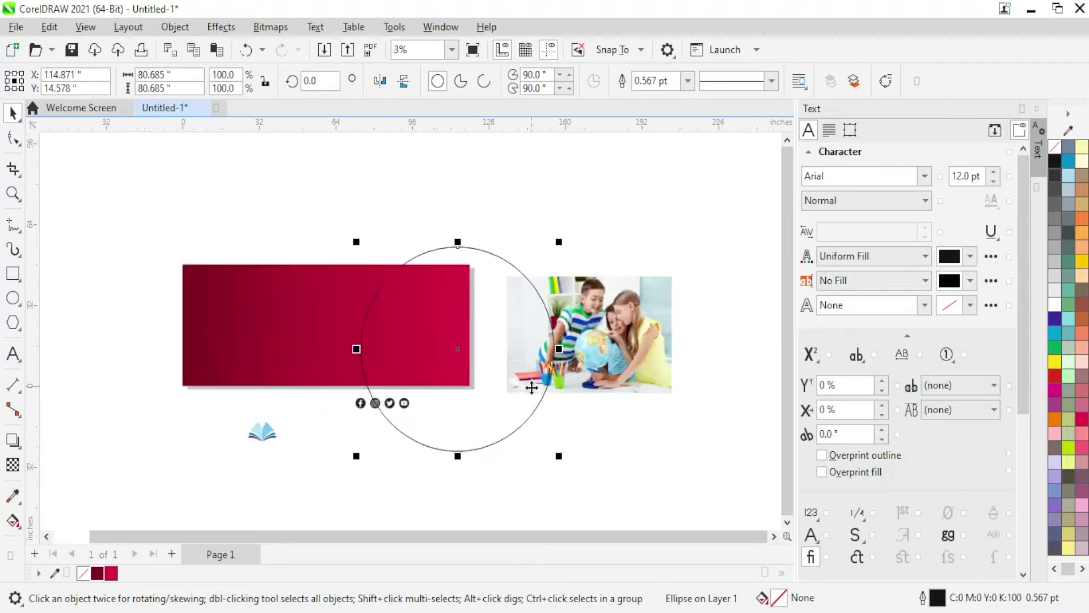
mouse_move(566, 471)
mouse_down()
mouse_move(553, 450)
mouse_move(587, 496)
mouse_up()
mouse_move(502, 437)
mouse_down()
mouse_move(512, 442)
mouse_move(507, 452)
mouse_up()
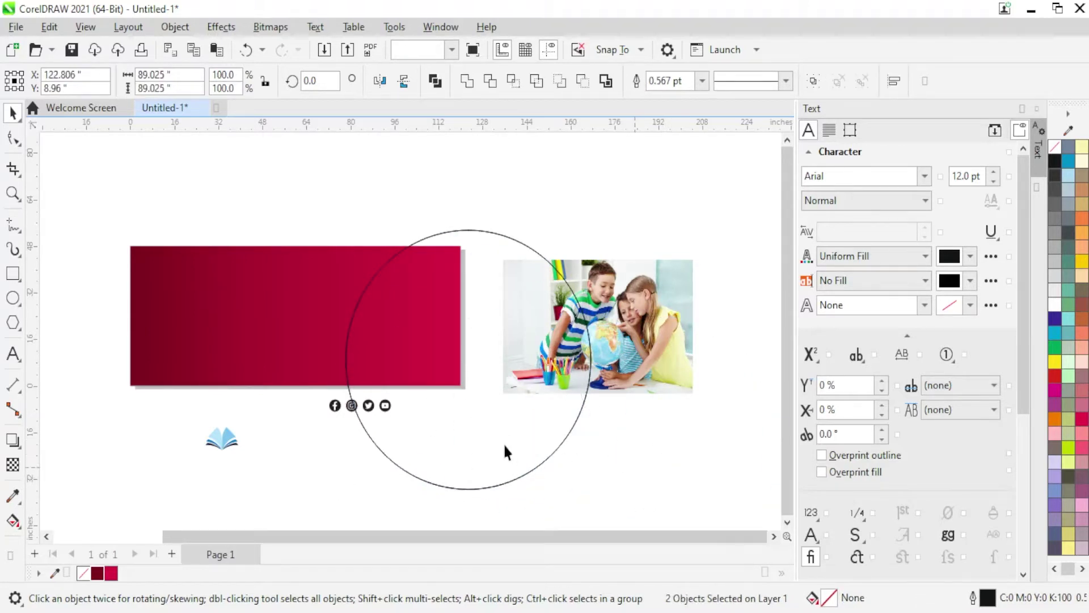
click(536, 469)
drag(596, 495, 586, 487)
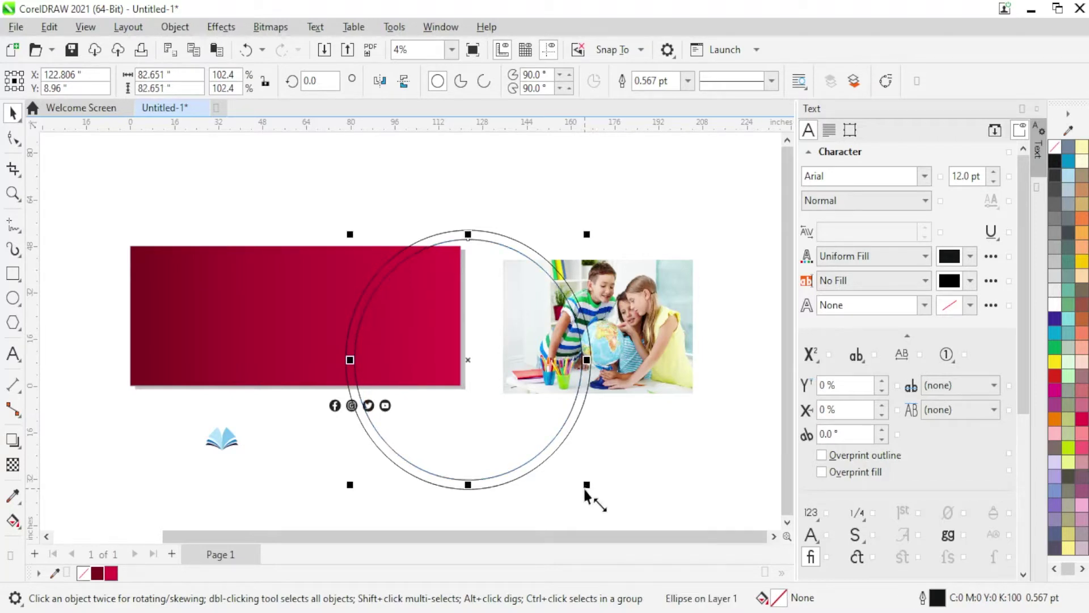
- Add an enlarged concentric outer copy at about 122% and fill it white
drag(467, 396, 648, 438)
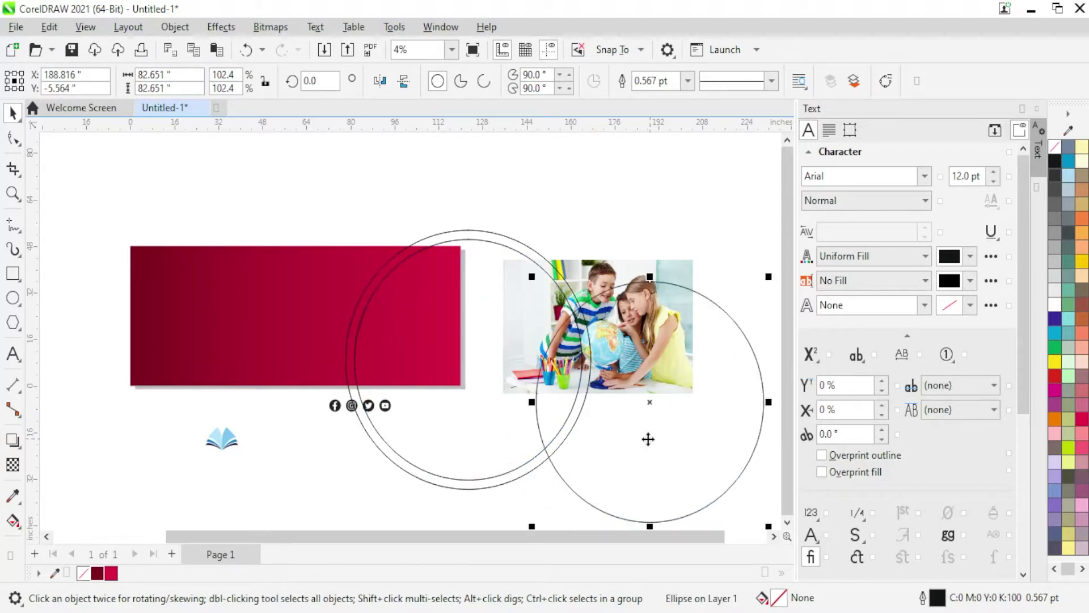
key(ctrl+z)
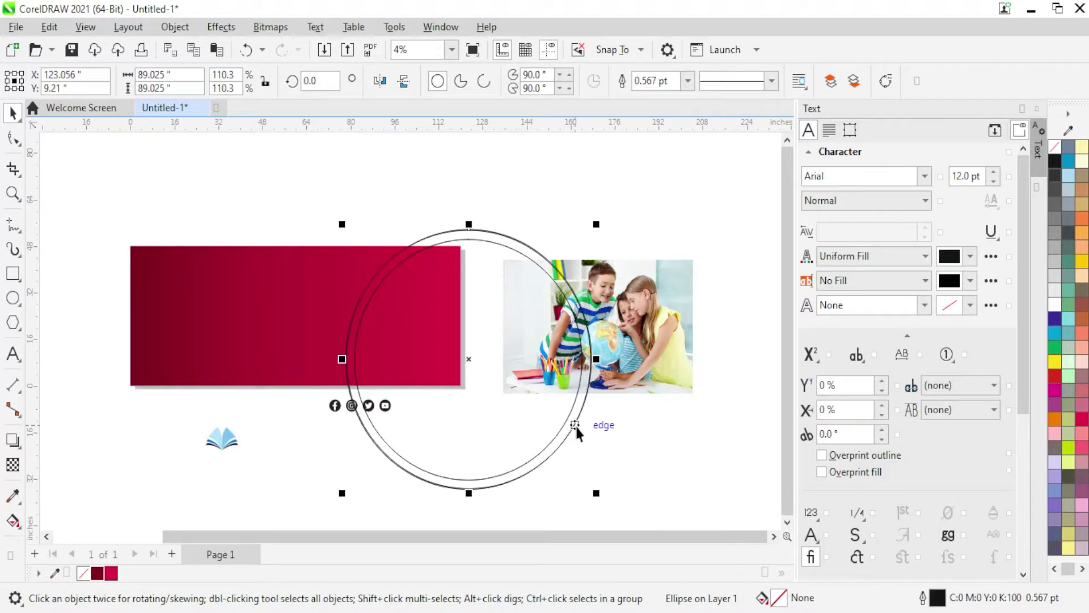
drag(576, 428, 728, 450)
key(ctrl+z)
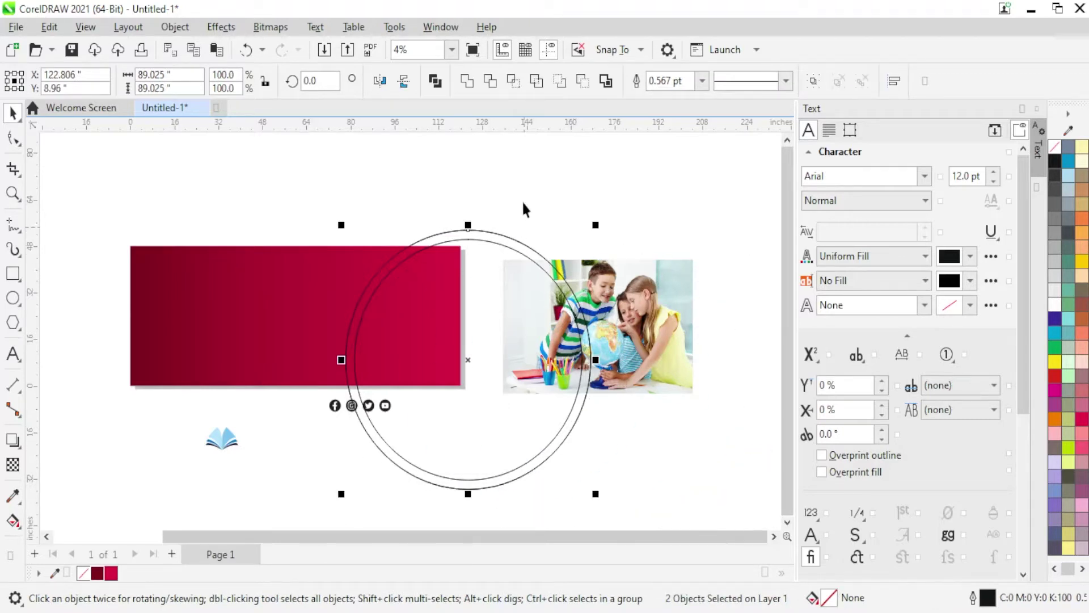
click(522, 200)
click(510, 240)
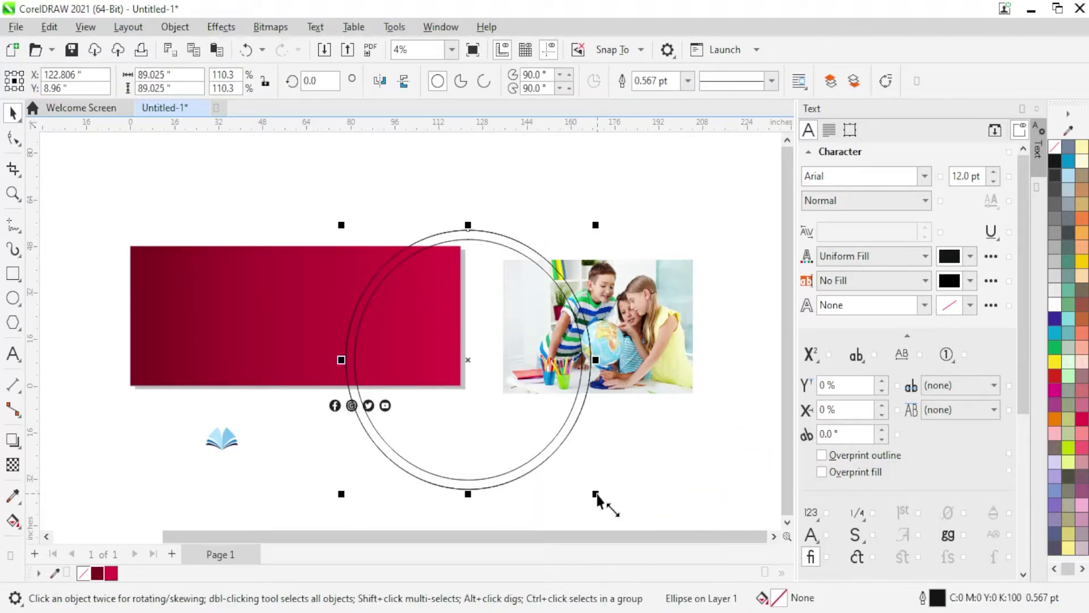
drag(598, 495, 631, 509)
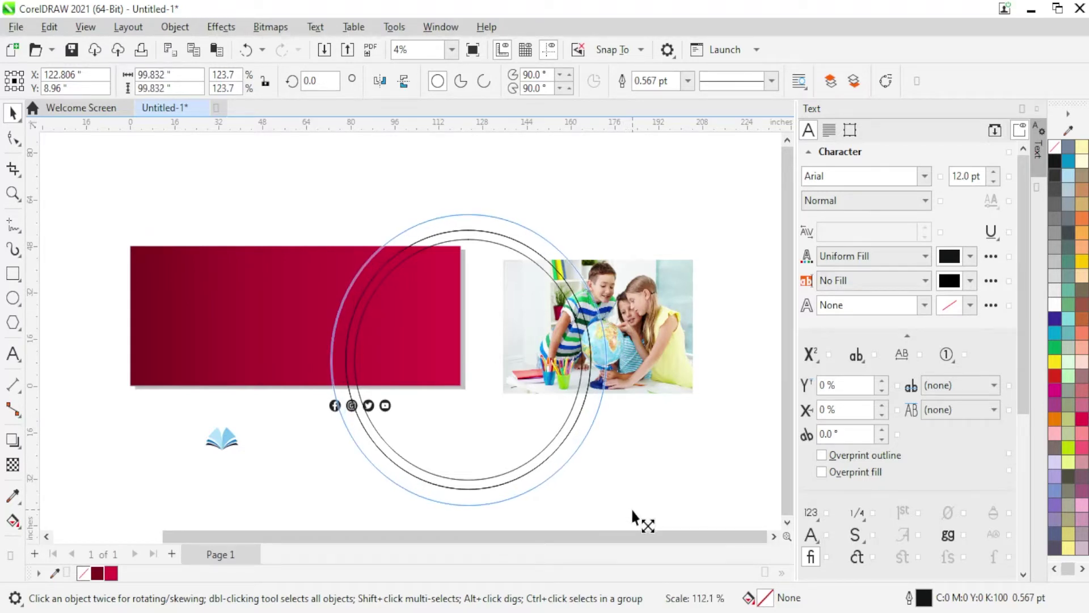
drag(633, 516, 626, 506)
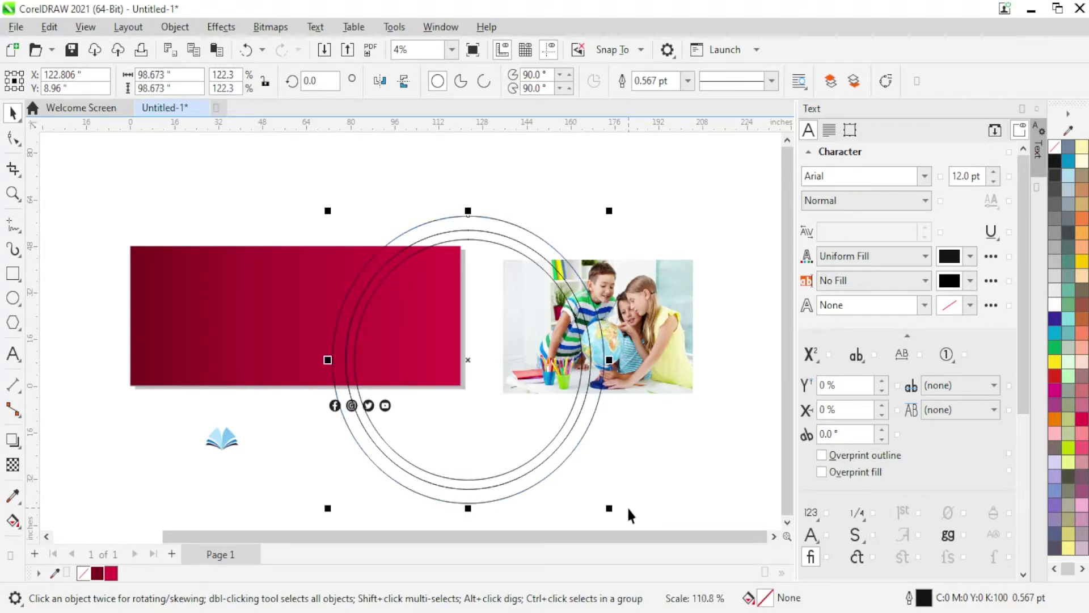
click(1055, 304)
- PowerClip the white circle inside the red banner rectangle
right_click(1054, 147)
click(751, 448)
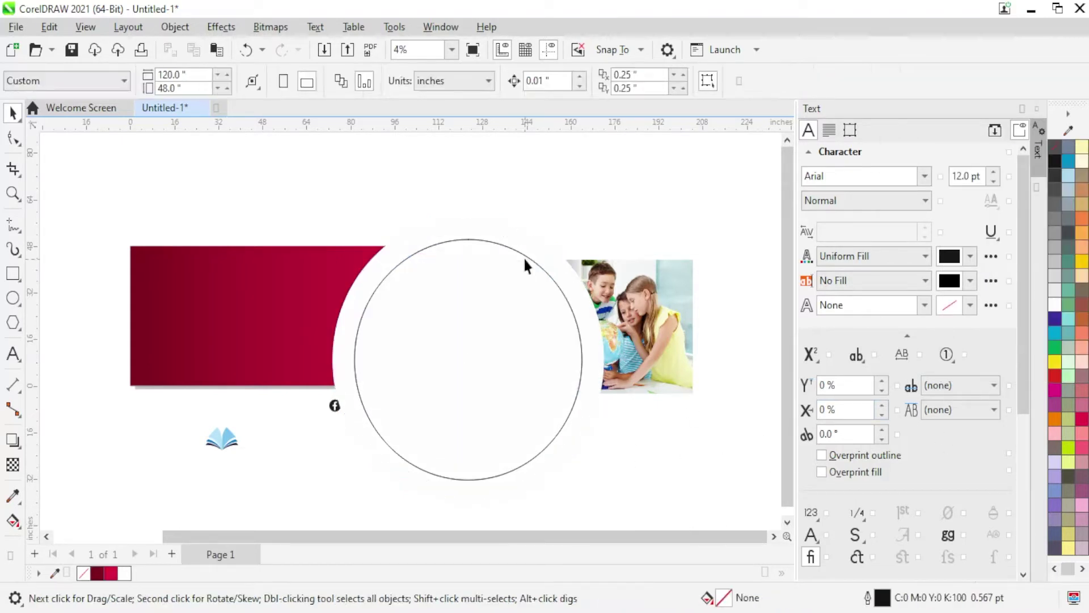
click(508, 233)
right_click(509, 233)
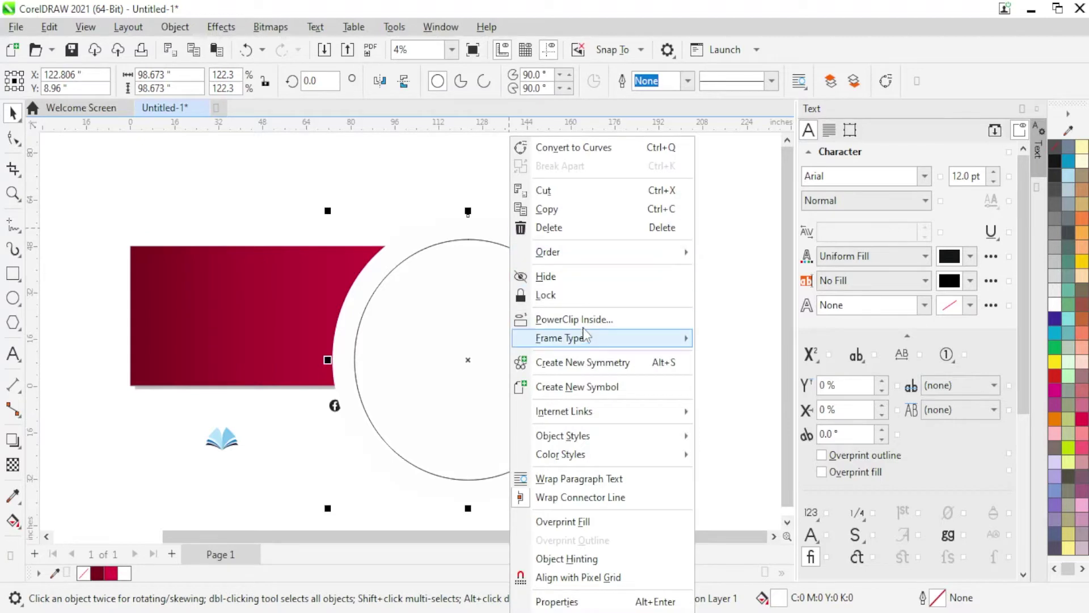
click(568, 318)
click(248, 299)
- Combine the two outline circles into a ring filled 20% black with no outline
click(570, 447)
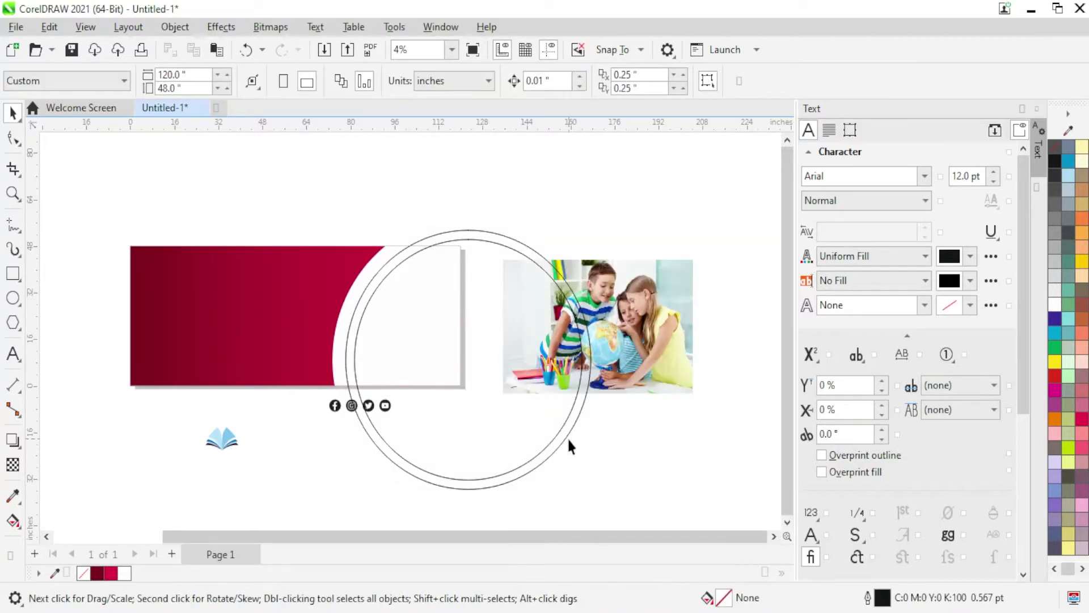
scroll(566, 436, up, 2)
click(575, 421)
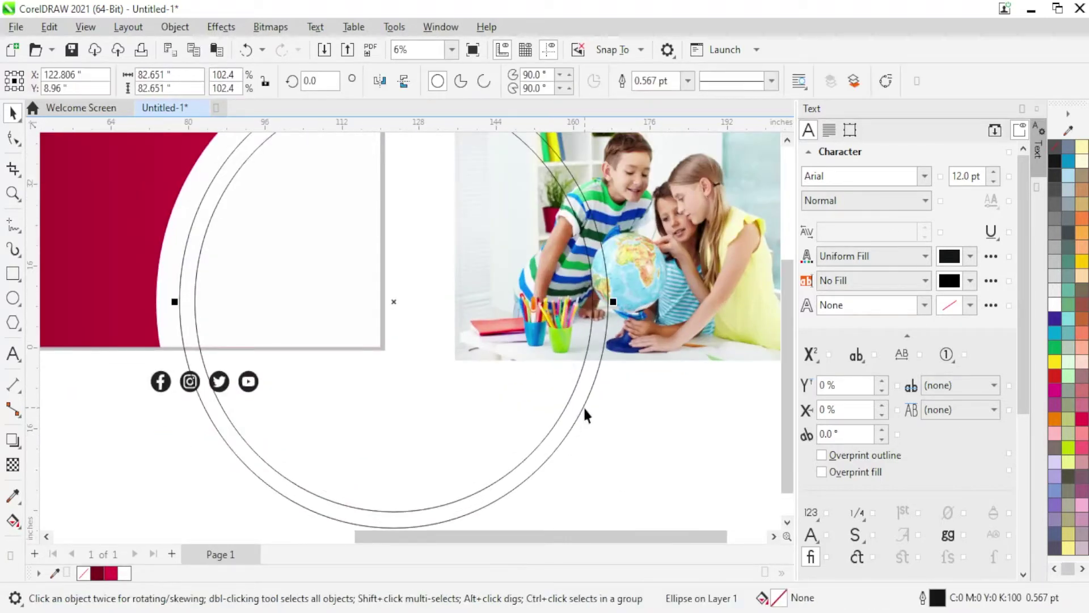
right_click(585, 407)
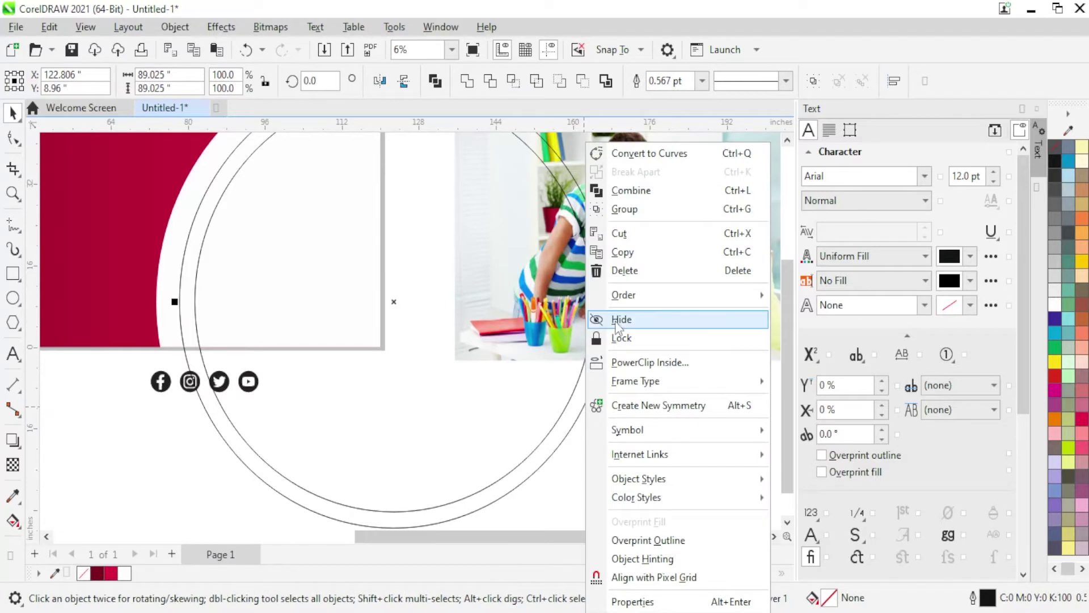
click(647, 191)
click(1054, 262)
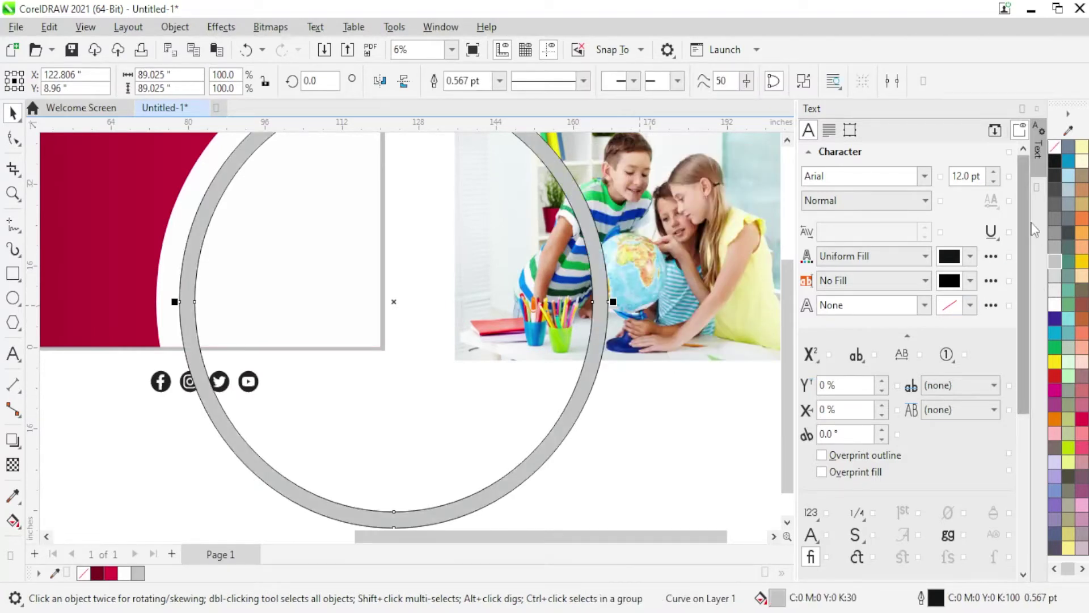
click(1054, 277)
right_click(1053, 151)
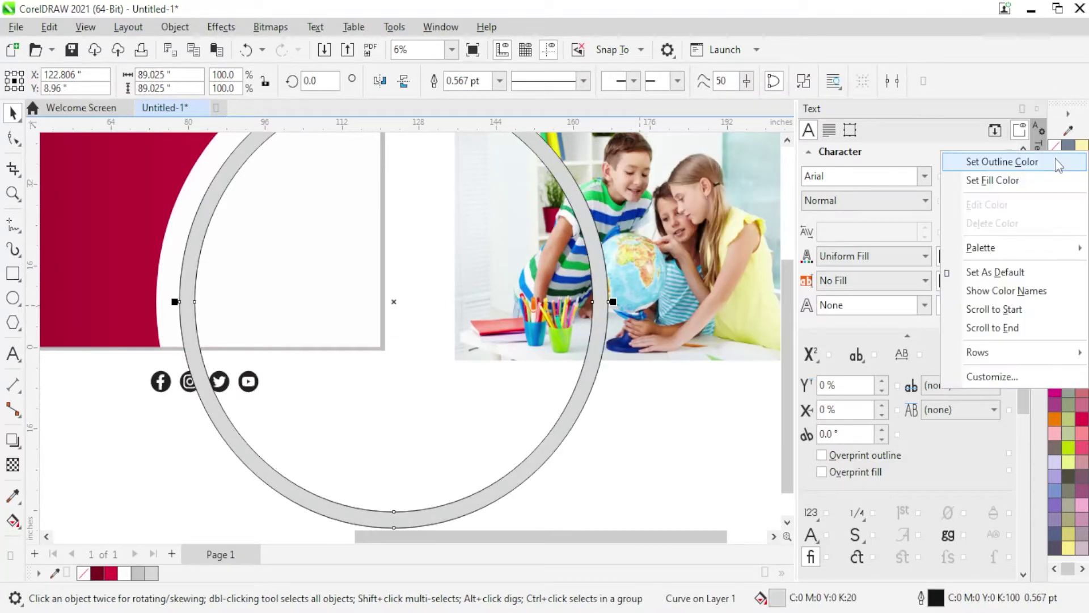
click(1055, 160)
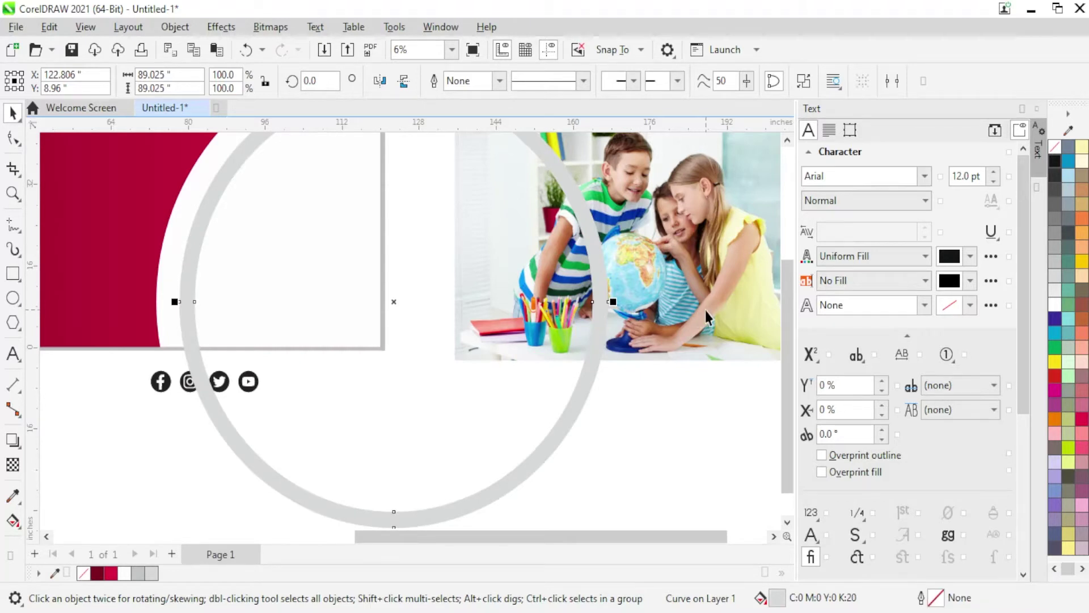
scroll(558, 354, down, 1)
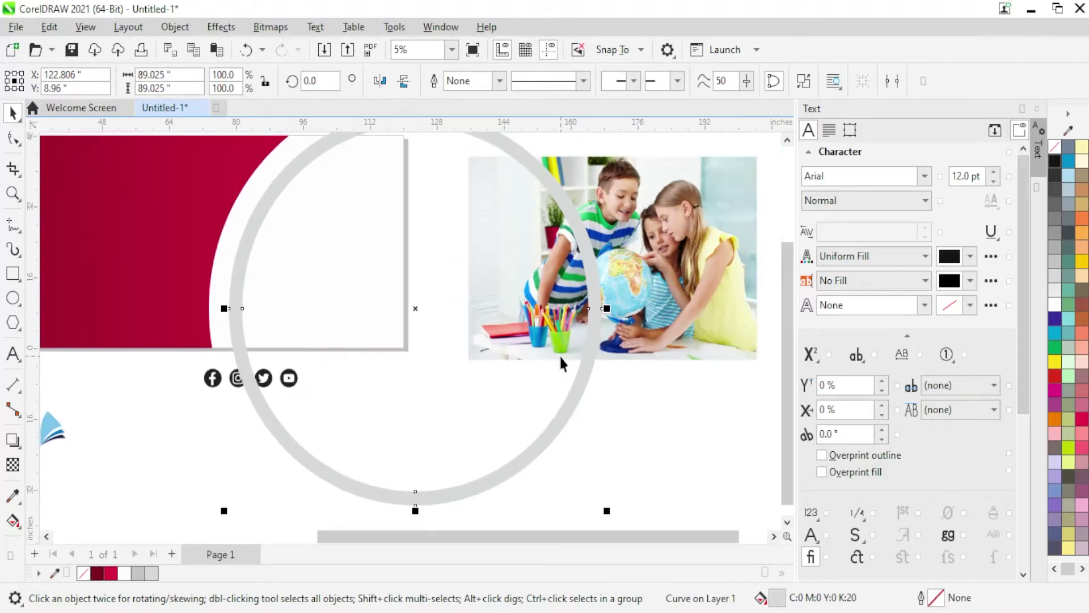
scroll(560, 354, down, 1)
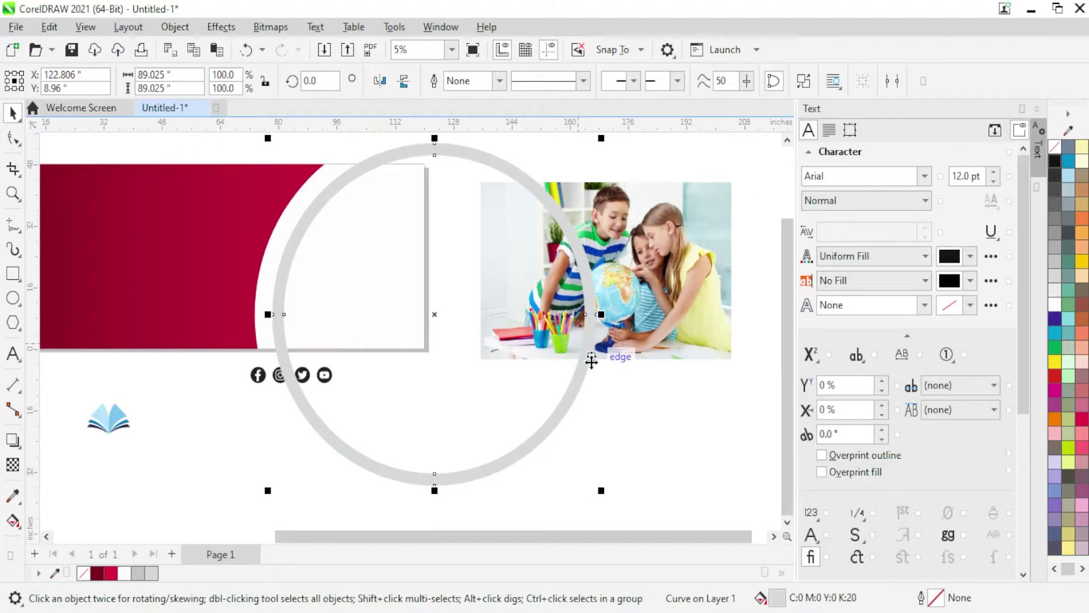
- PowerClip the grey ring inside the maroon rectangle
right_click(592, 357)
click(673, 318)
click(60, 268)
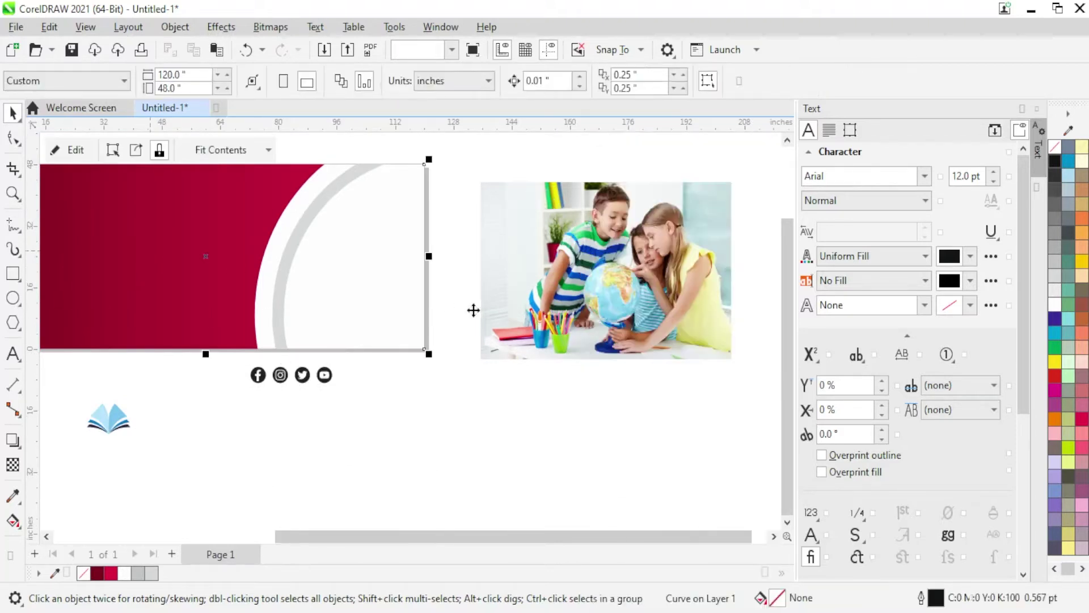
scroll(474, 309, down, 1)
- PowerClip the children's photo inside the maroon rectangle
click(440, 389)
click(381, 289)
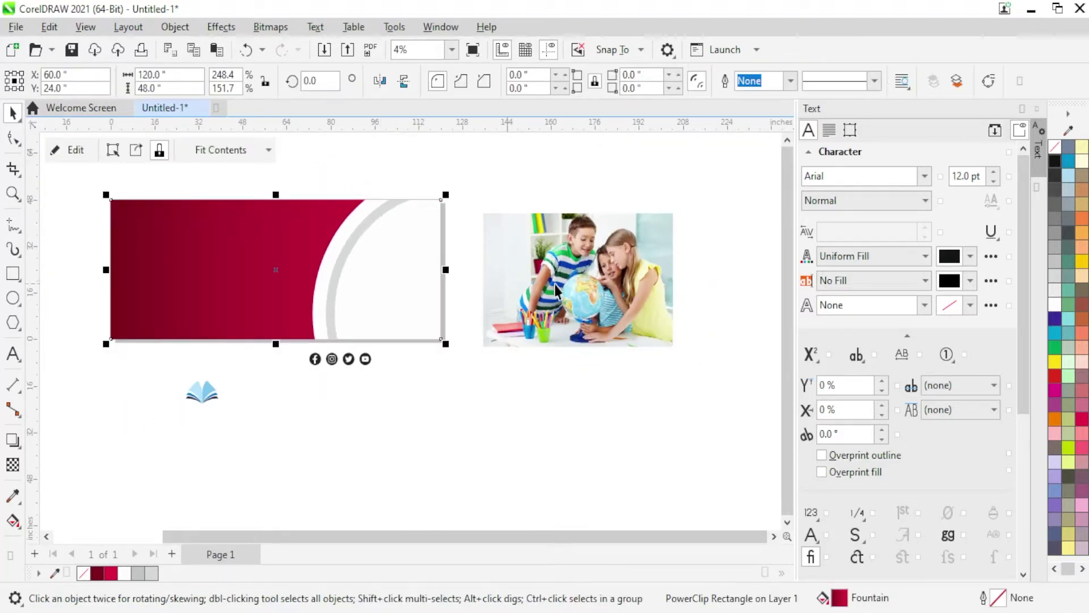
click(554, 284)
right_click(577, 283)
click(516, 331)
click(409, 283)
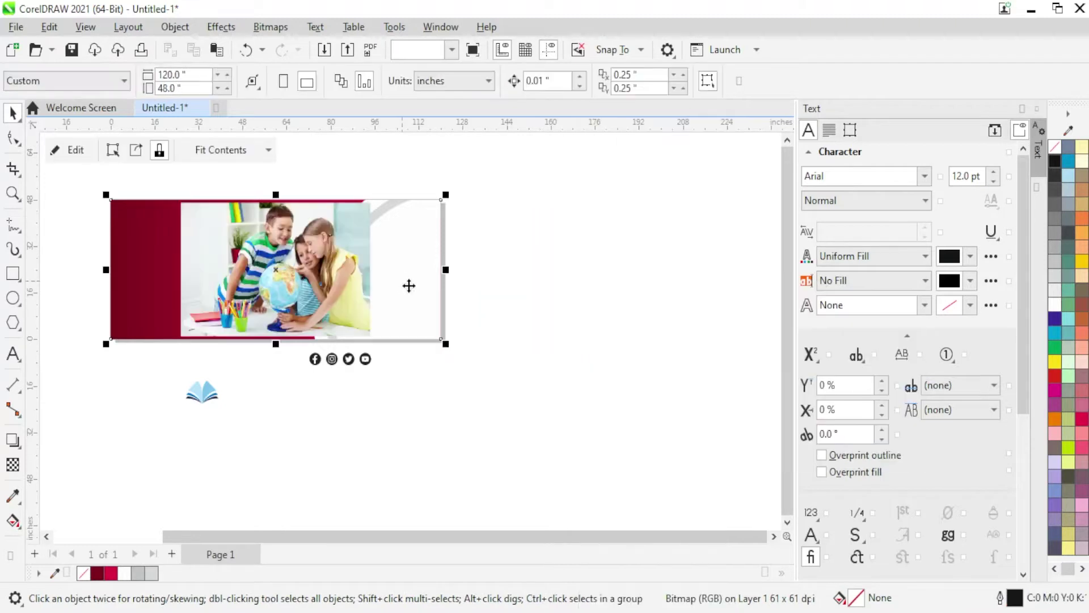
- Edit the banner's PowerClip contents to pull the photo out to the right
right_click(344, 285)
click(393, 143)
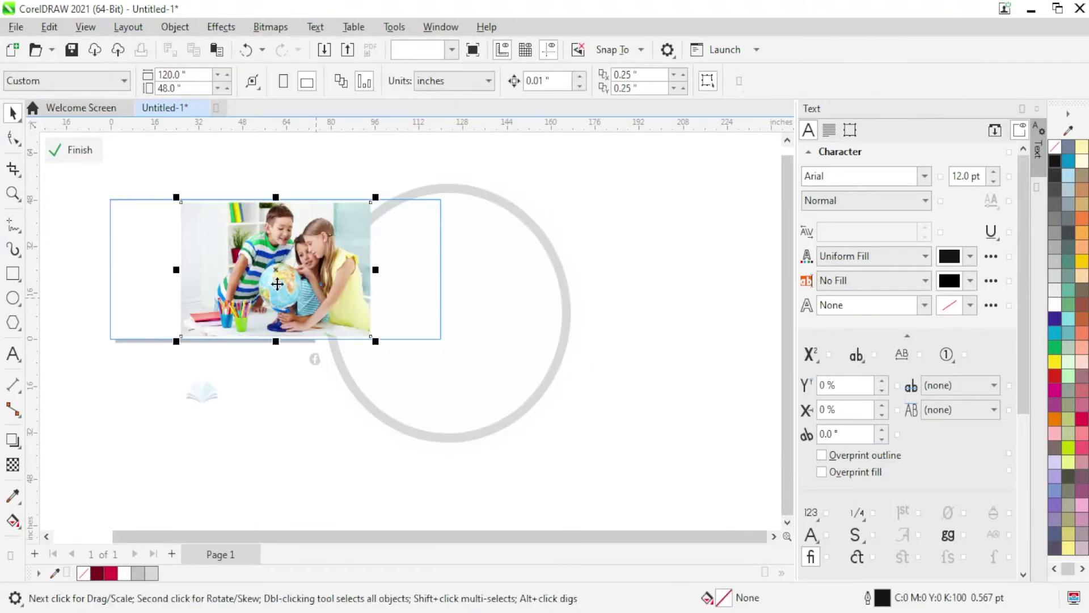
mouse_move(255, 329)
mouse_down()
mouse_move(561, 329)
mouse_move(638, 346)
mouse_up()
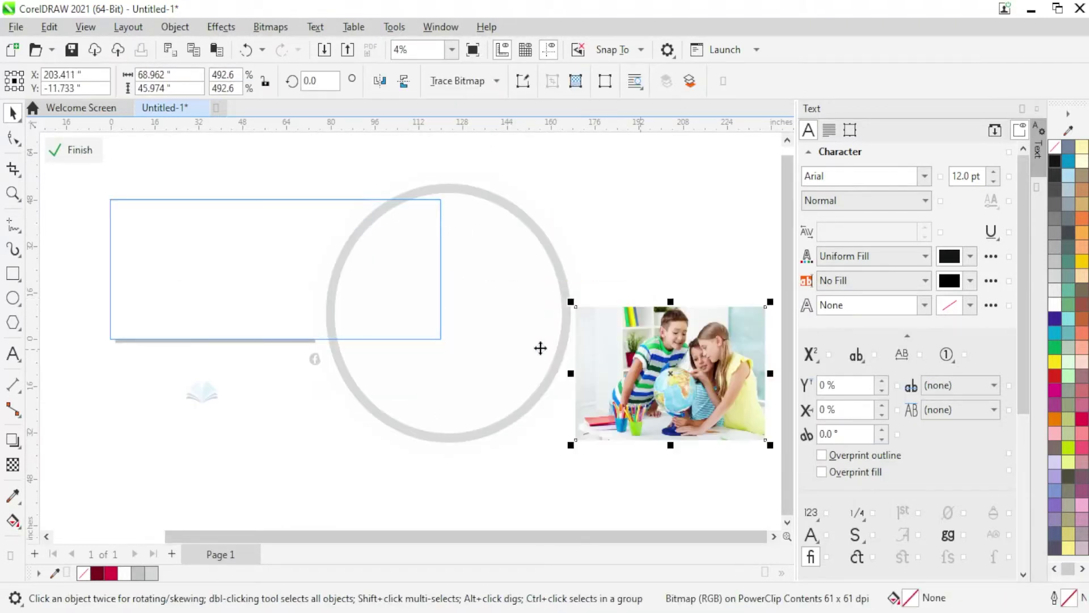
right_click(664, 369)
click(723, 355)
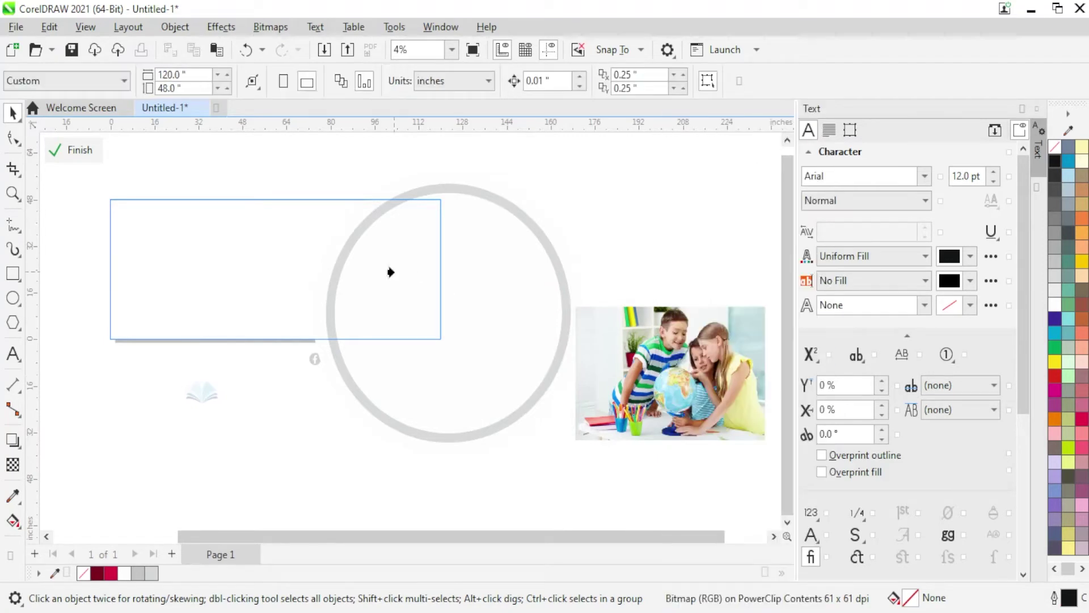
click(324, 247)
key(ctrl+z)
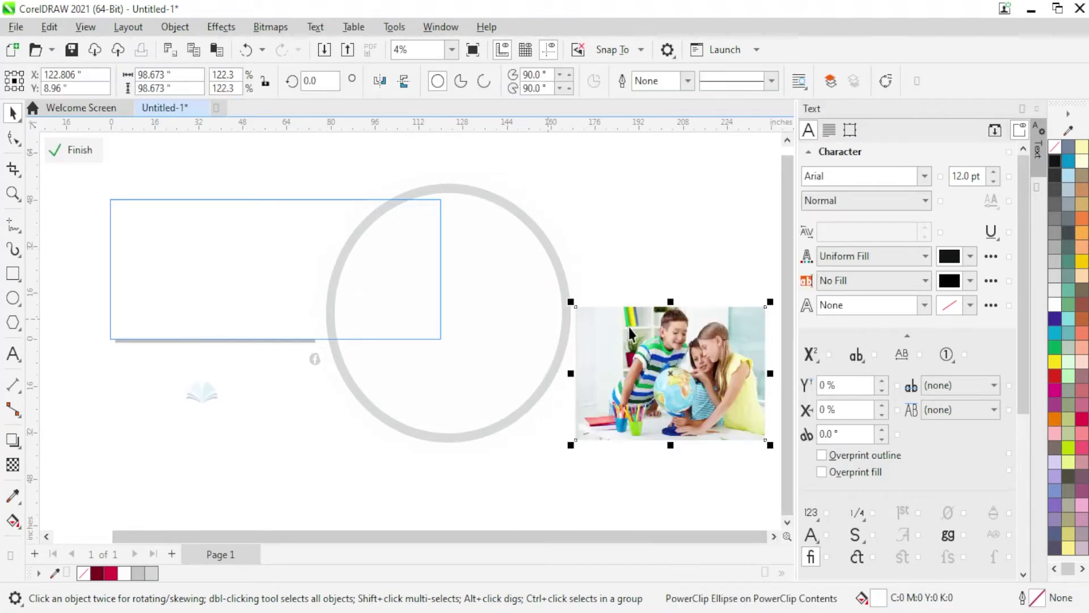
- Centre the inner circle within the ring and reposition both circles together
click(383, 309)
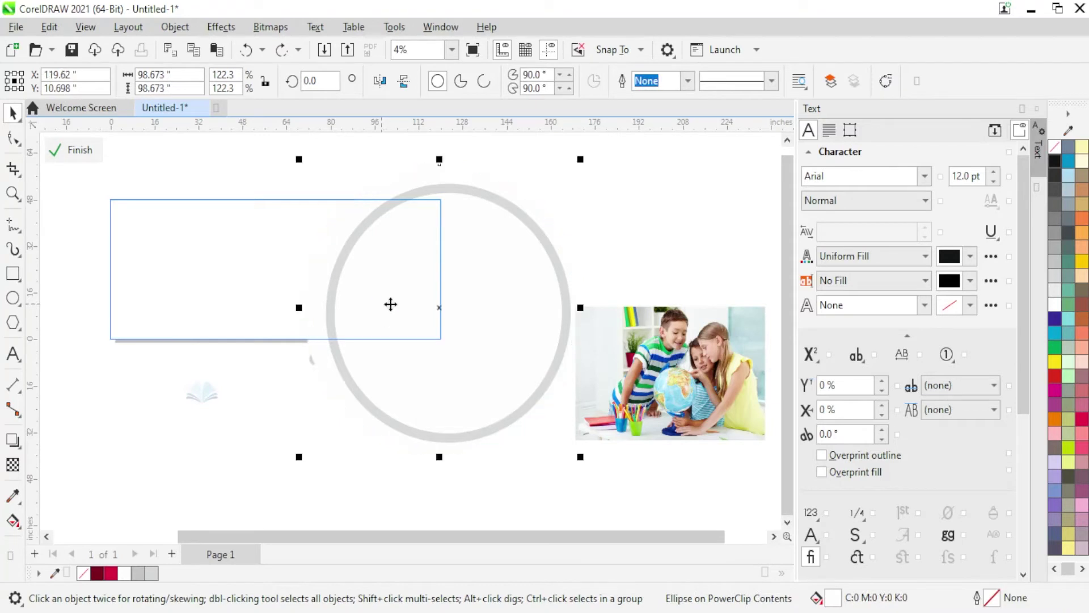
drag(384, 300, 394, 305)
scroll(303, 343, down, 2)
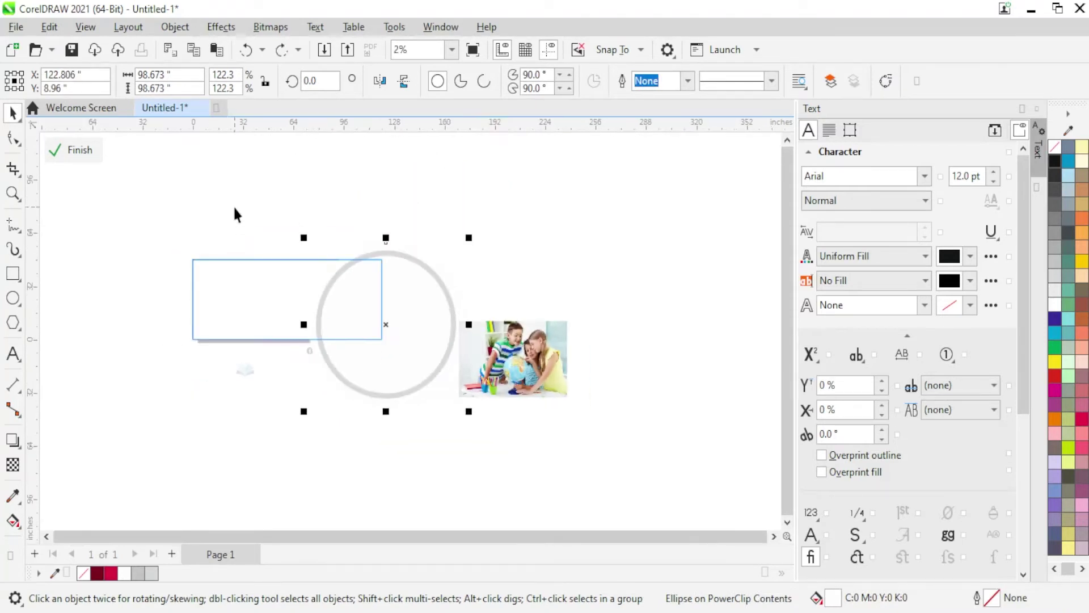
drag(487, 439, 486, 439)
scroll(389, 356, up, 2)
drag(382, 360, 377, 350)
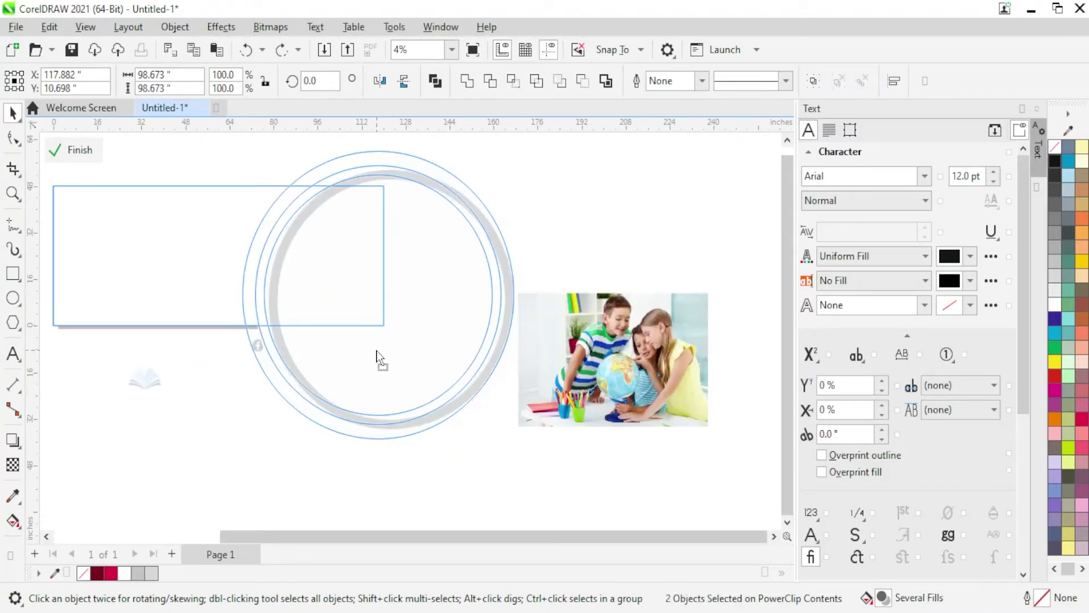
key(Escape)
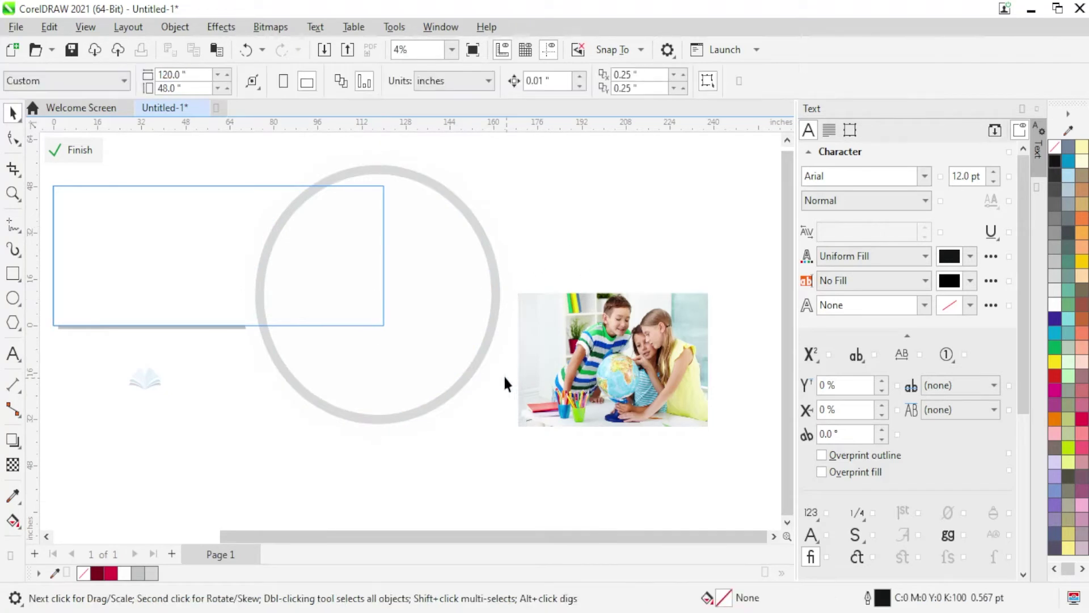
- Fill the inner circle dark blue and shrink it to sit just inside the ring
click(490, 363)
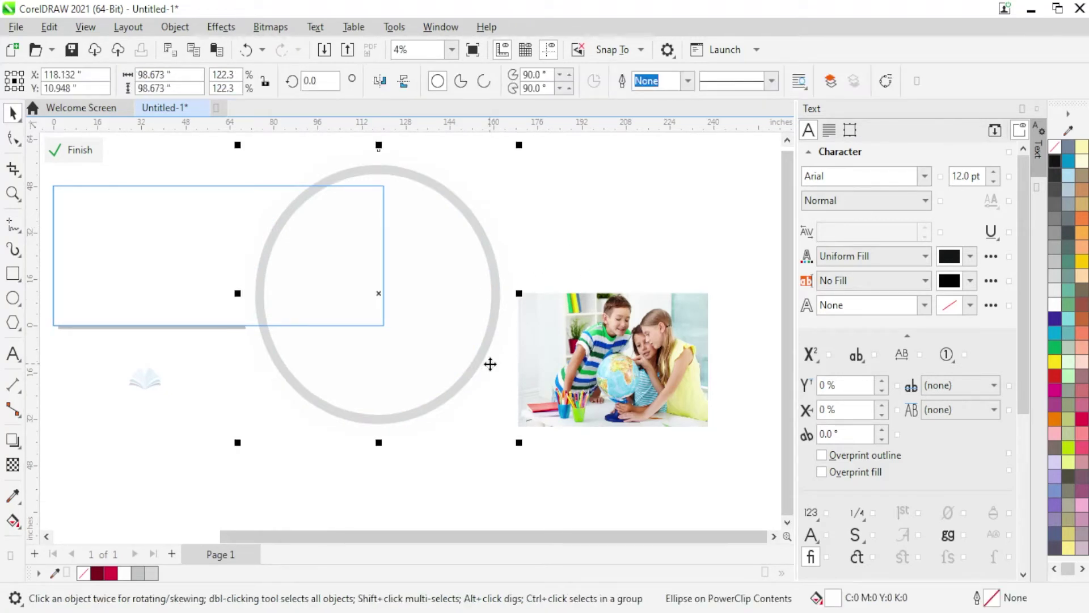
click(1052, 319)
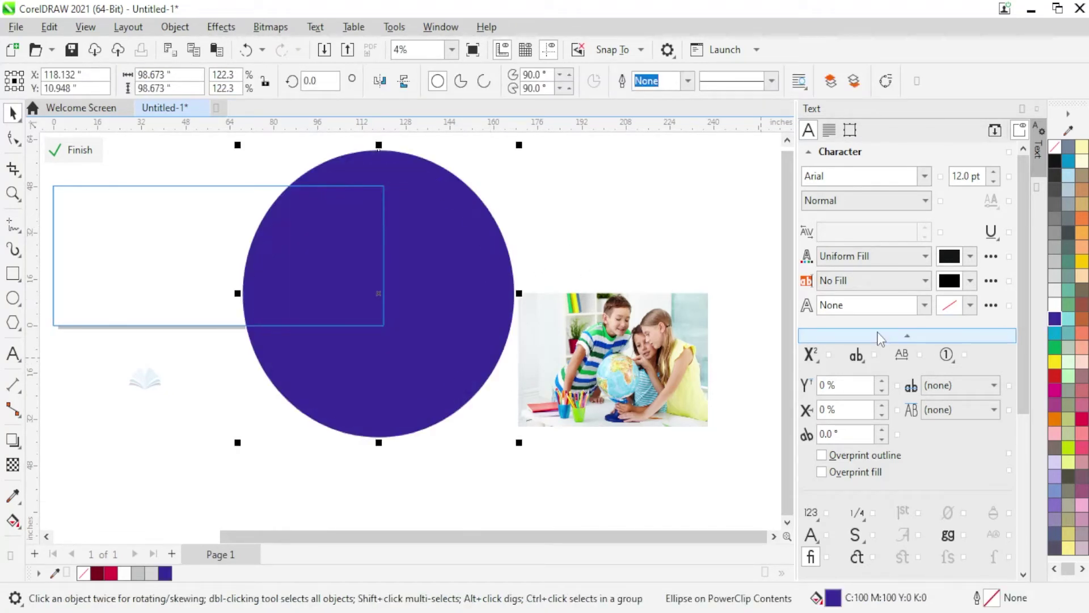
mouse_move(519, 442)
mouse_down()
mouse_move(462, 395)
mouse_move(550, 448)
mouse_up()
scroll(463, 386, up, 1)
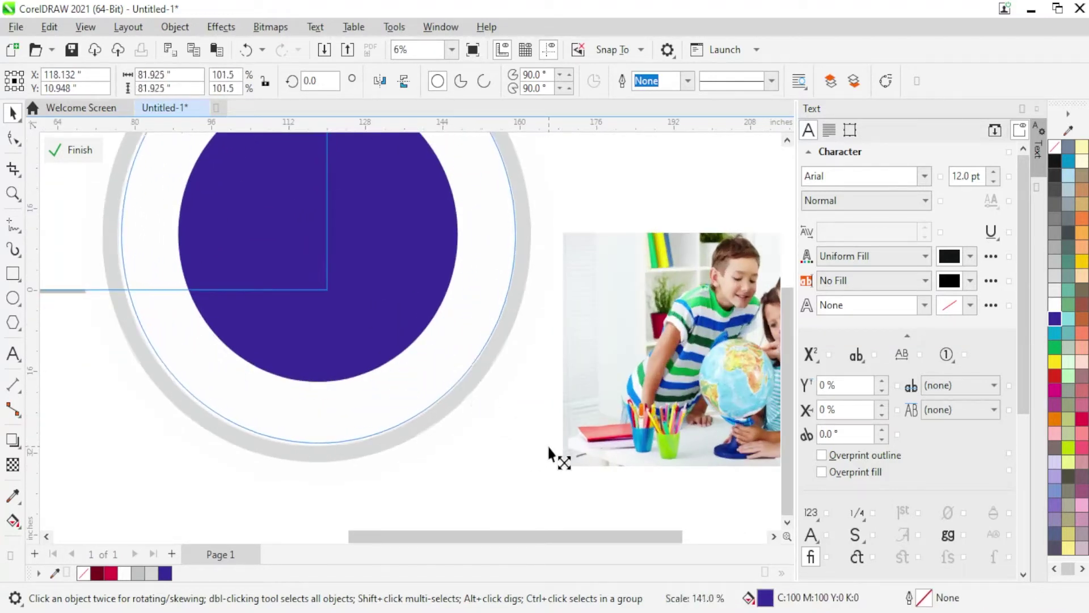
drag(550, 448, 552, 449)
scroll(519, 413, down, 1)
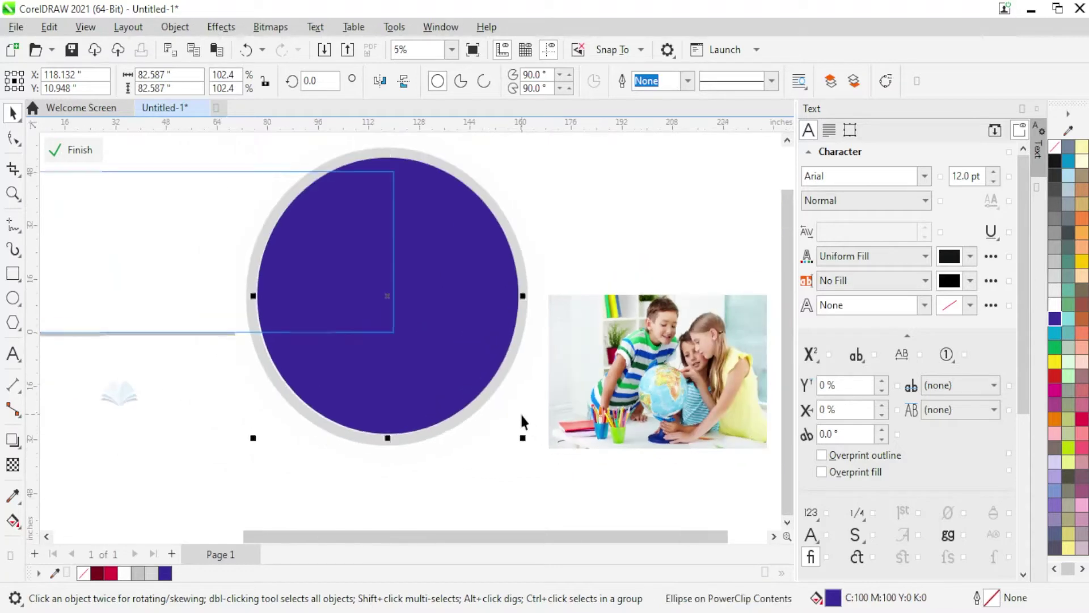
scroll(518, 363, up, 1)
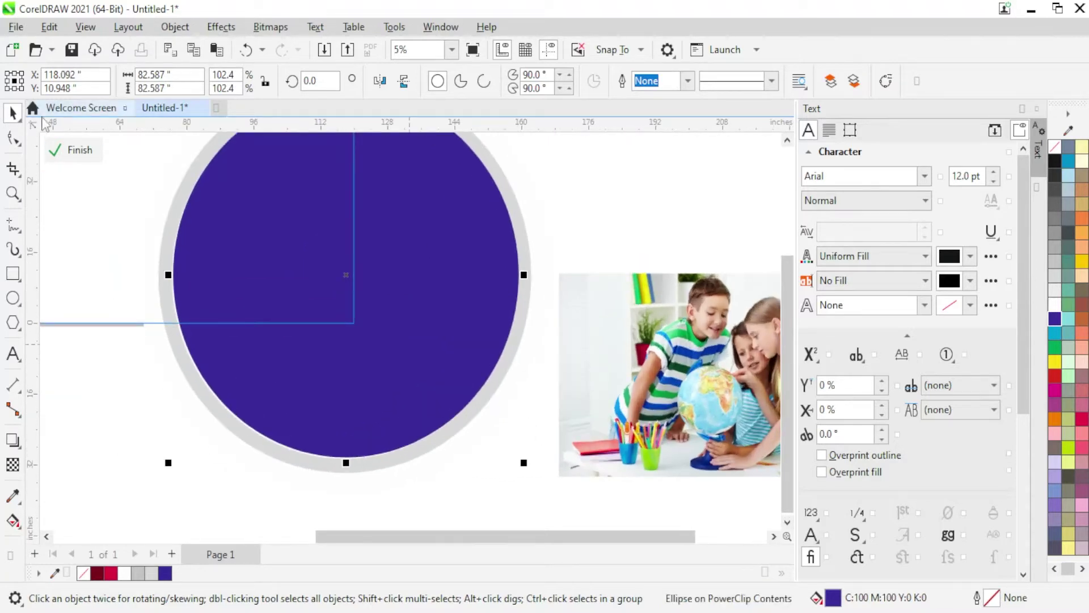
- PowerClip the children's photo inside the blue circle
key(F4)
scroll(326, 413, up, 1)
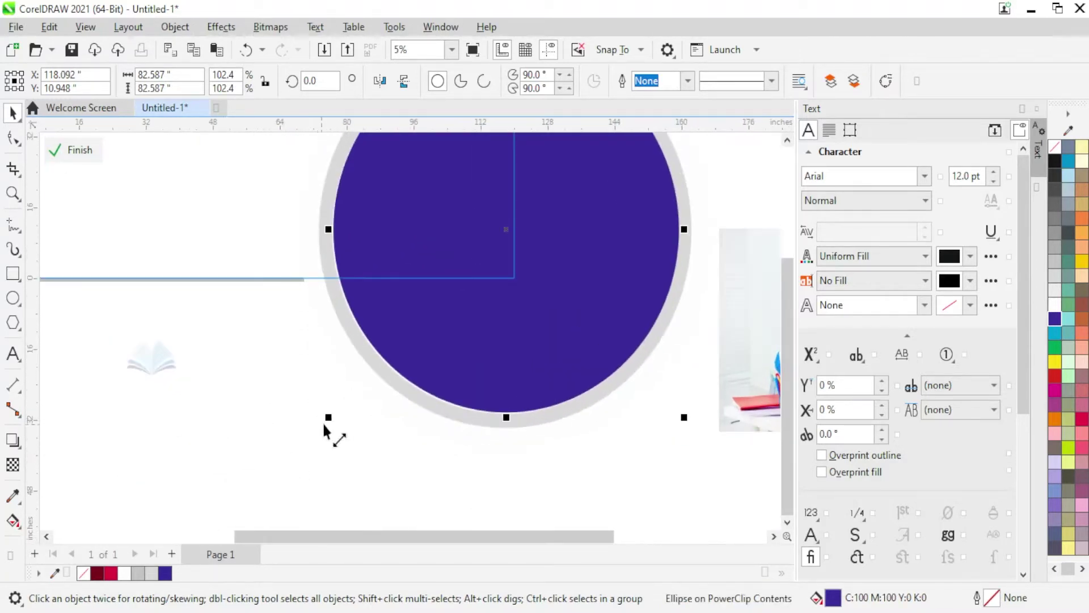
scroll(332, 430, up, 2)
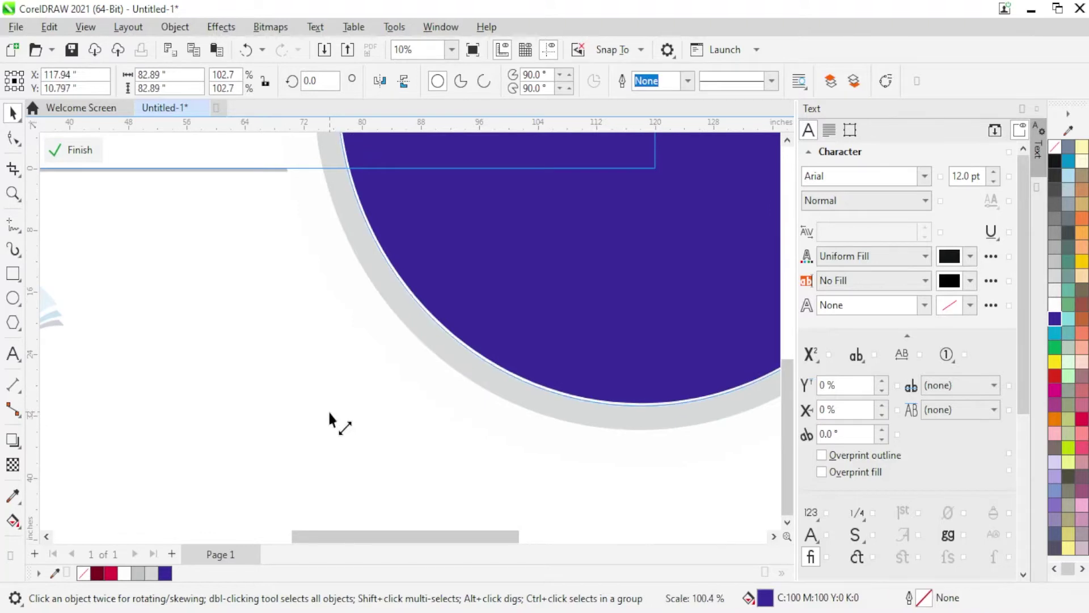
scroll(256, 391, down, 3)
click(600, 369)
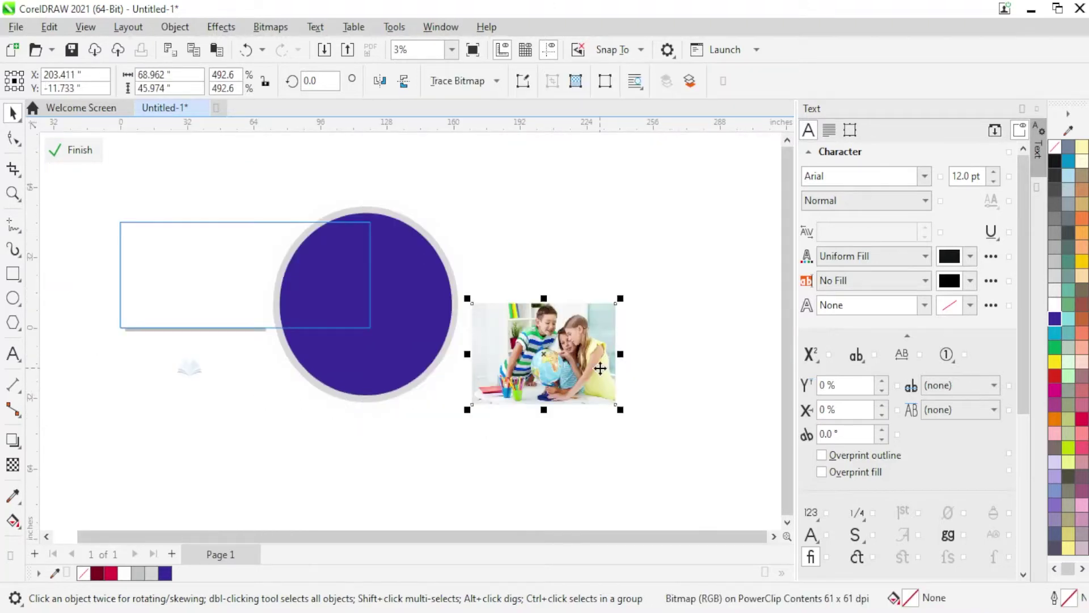
right_click(600, 368)
click(636, 356)
click(409, 319)
- Scale and position the photo within the circle's PowerClip contents
right_click(413, 312)
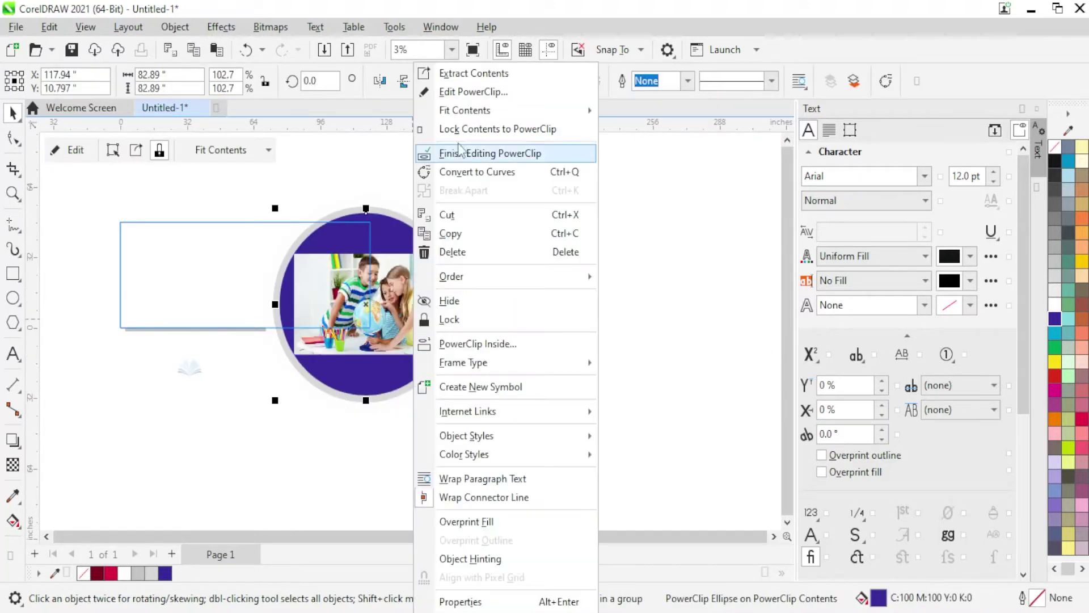
click(453, 91)
click(417, 302)
mouse_move(446, 366)
mouse_down()
mouse_move(513, 409)
mouse_move(418, 386)
mouse_move(427, 382)
mouse_up()
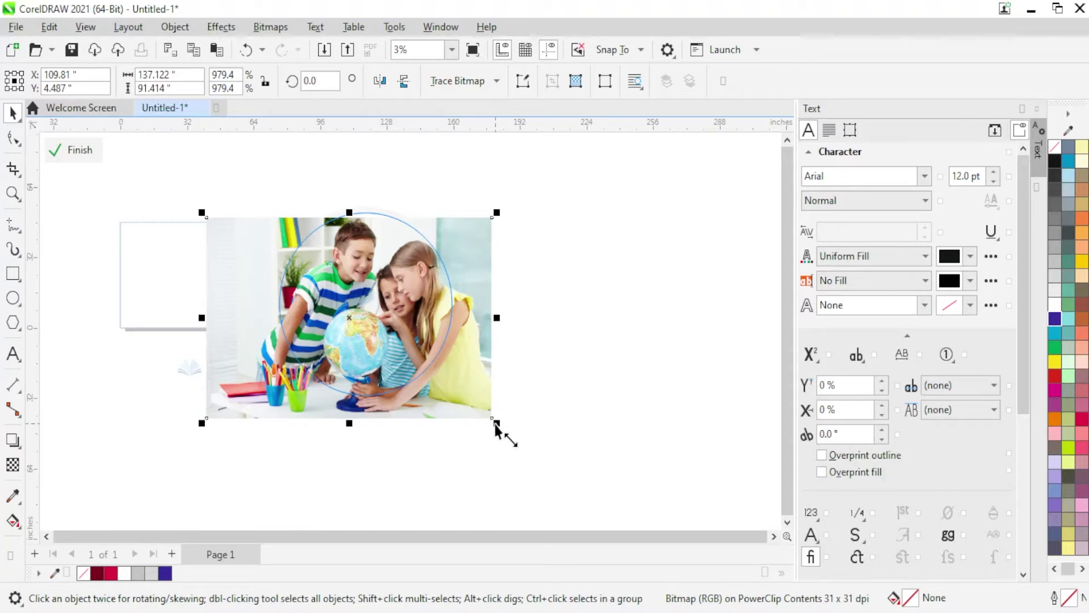
drag(494, 424, 407, 338)
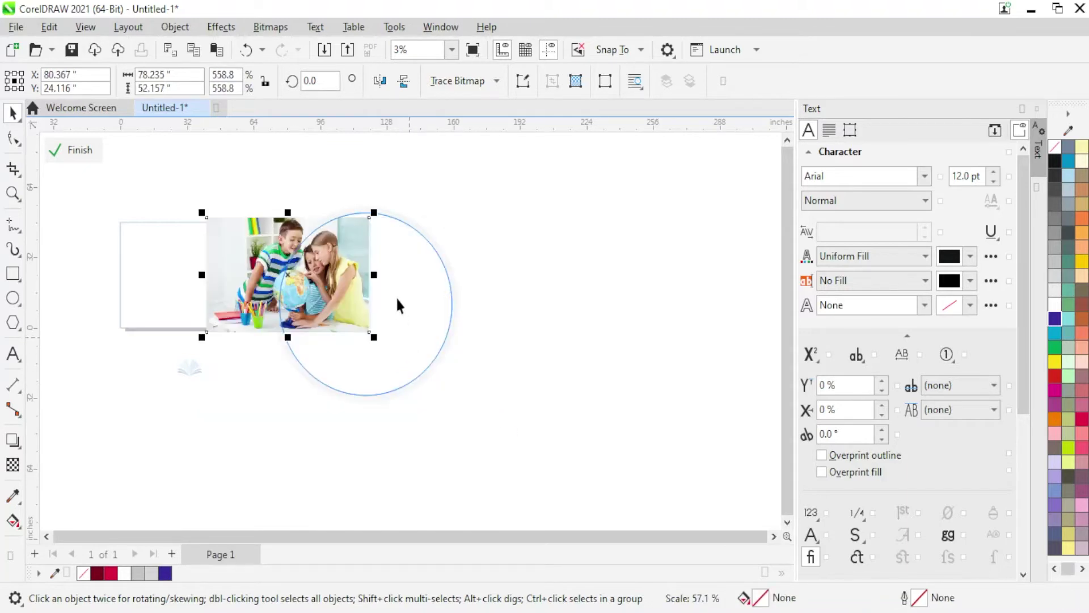
scroll(397, 306, up, 2)
mouse_move(299, 311)
mouse_down()
mouse_move(350, 308)
mouse_move(378, 332)
mouse_move(388, 325)
mouse_up()
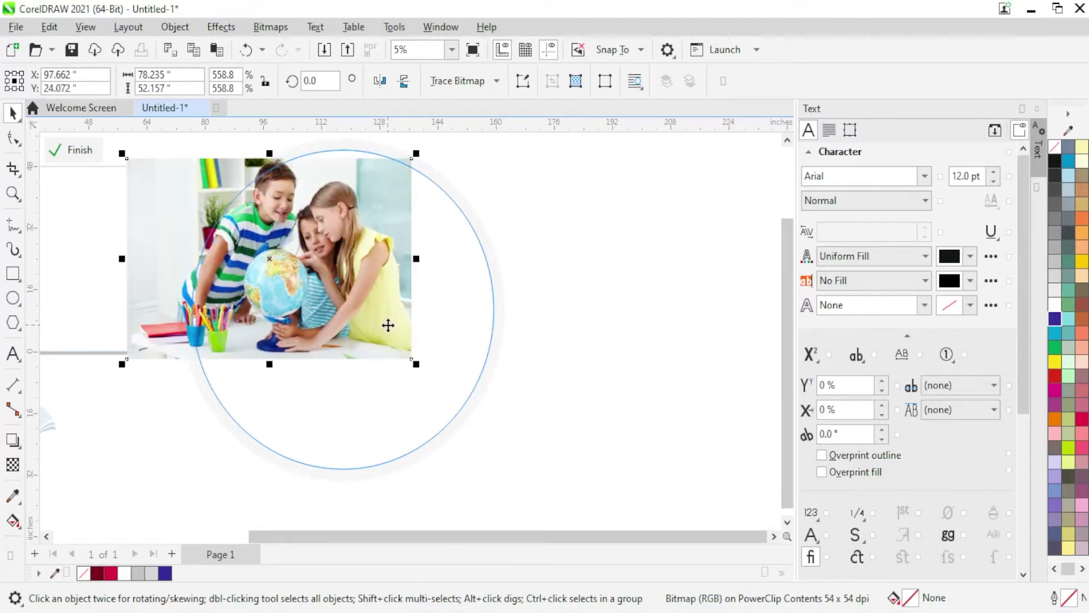
- Finish editing the photo circle's PowerClip contents
right_click(294, 301)
click(363, 107)
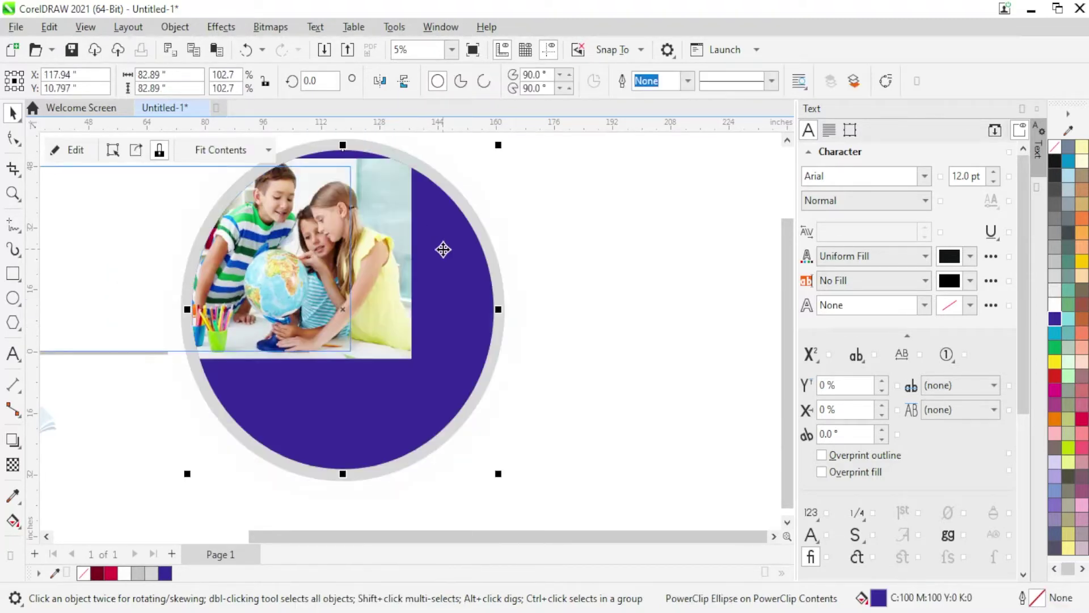
scroll(383, 282, down, 1)
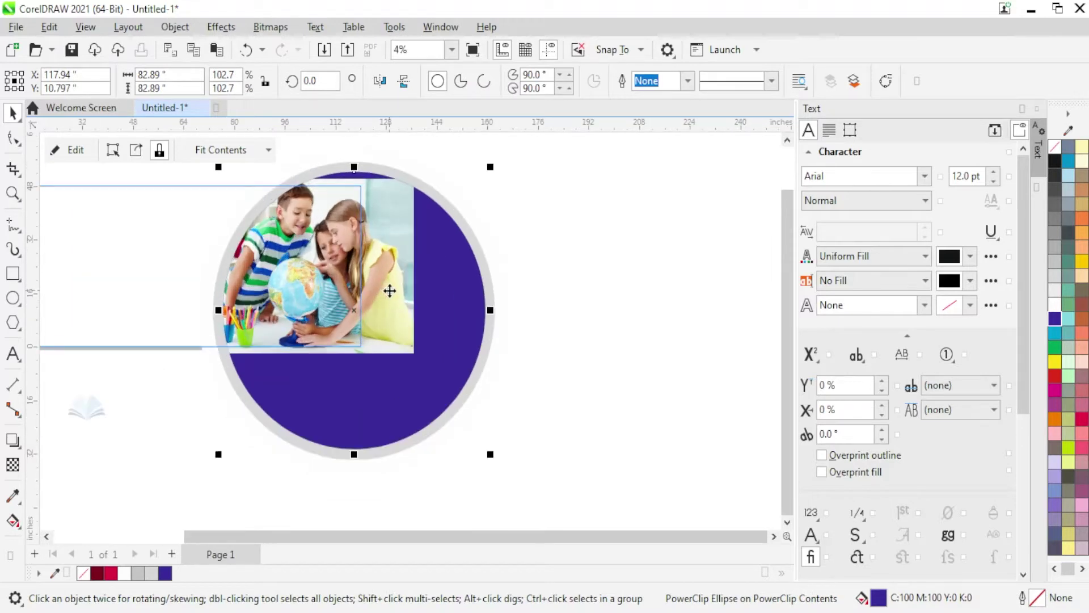
right_click(389, 290)
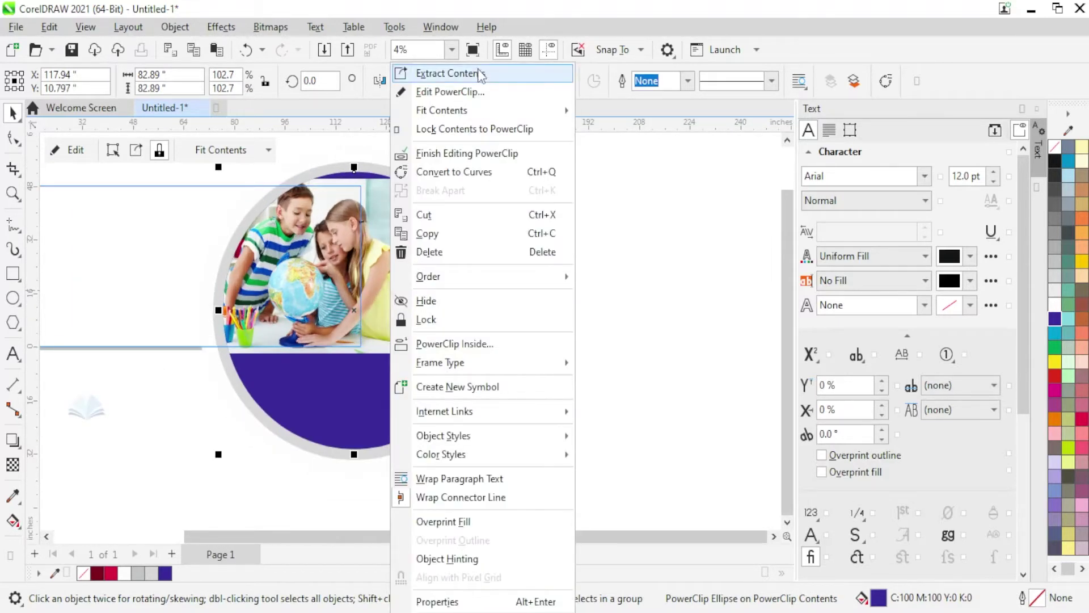
- Greatly enlarge the 'School Admission' text
click(607, 298)
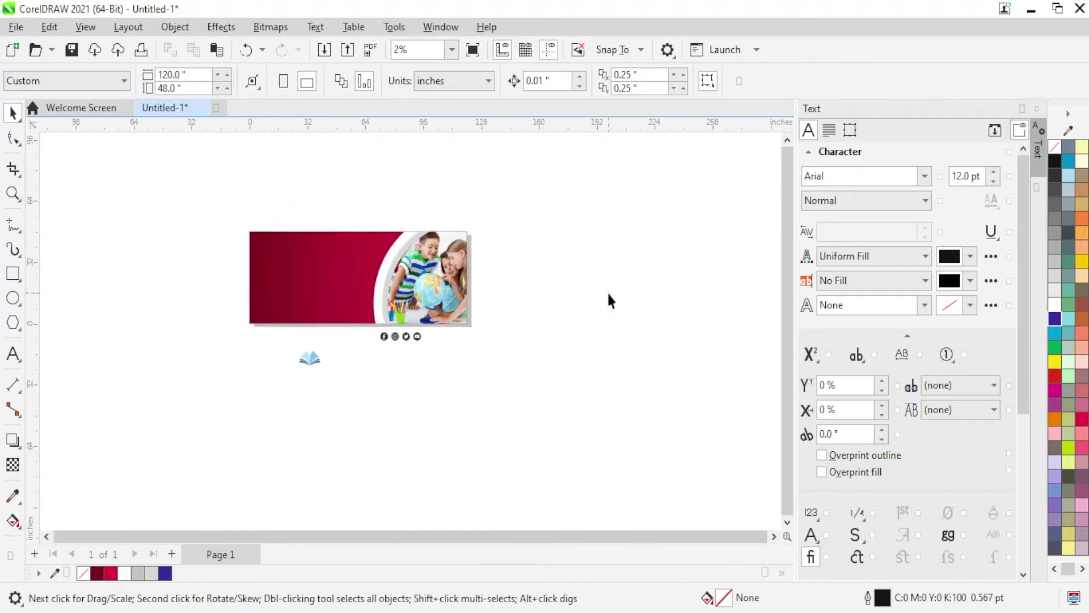
scroll(385, 290, up, 1)
scroll(353, 253, down, 1)
scroll(335, 245, up, 1)
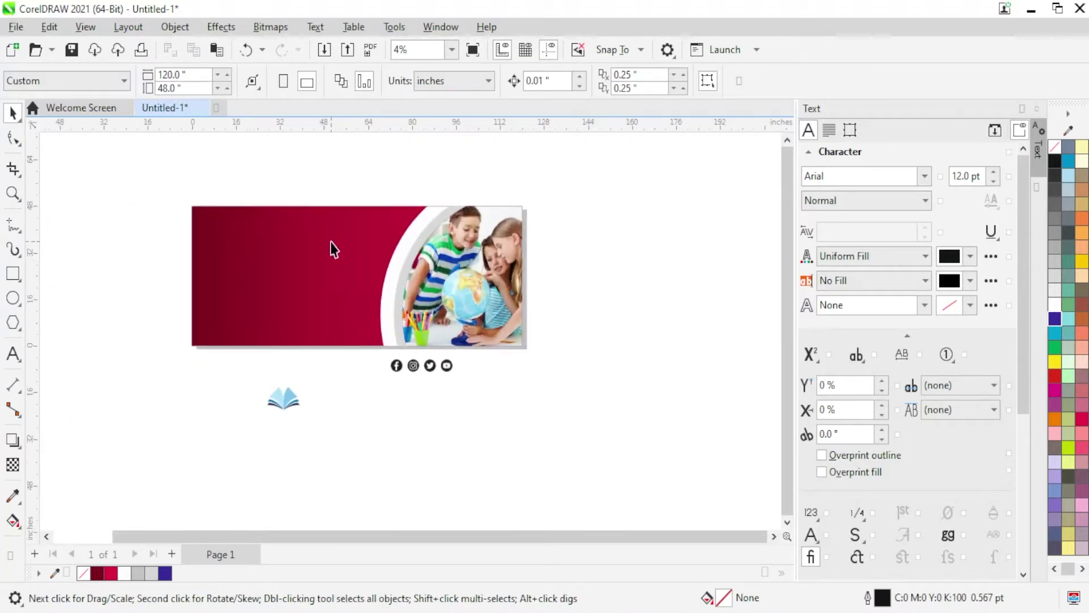
key(F8)
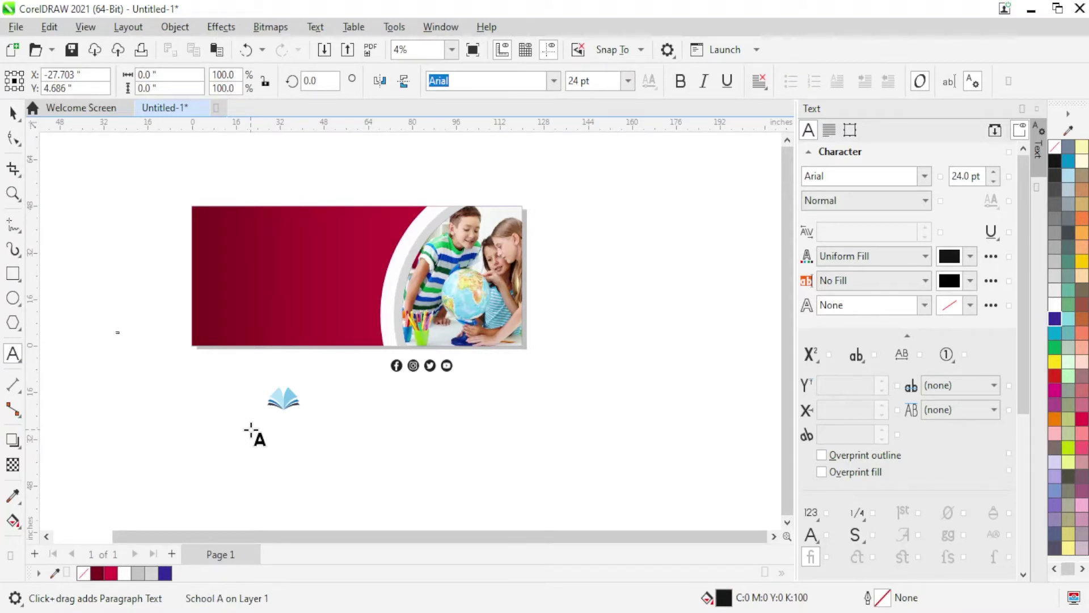
key(ctrl+space)
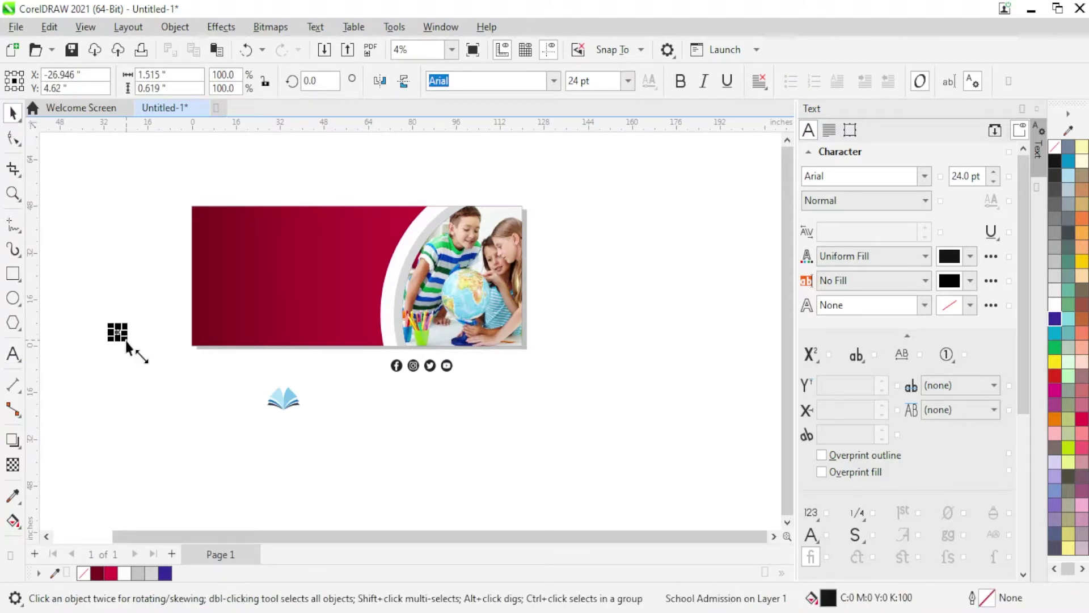
drag(127, 341, 228, 382)
- Set the headline font to Arial MT Black with All Caps
click(909, 175)
text(a)
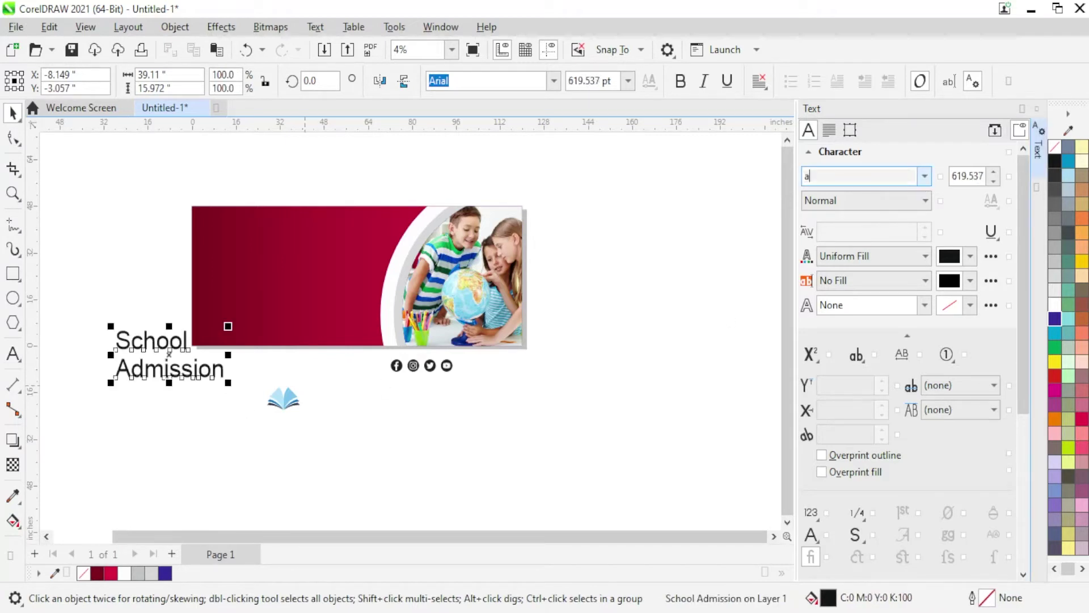
click(925, 177)
mouse_move(902, 388)
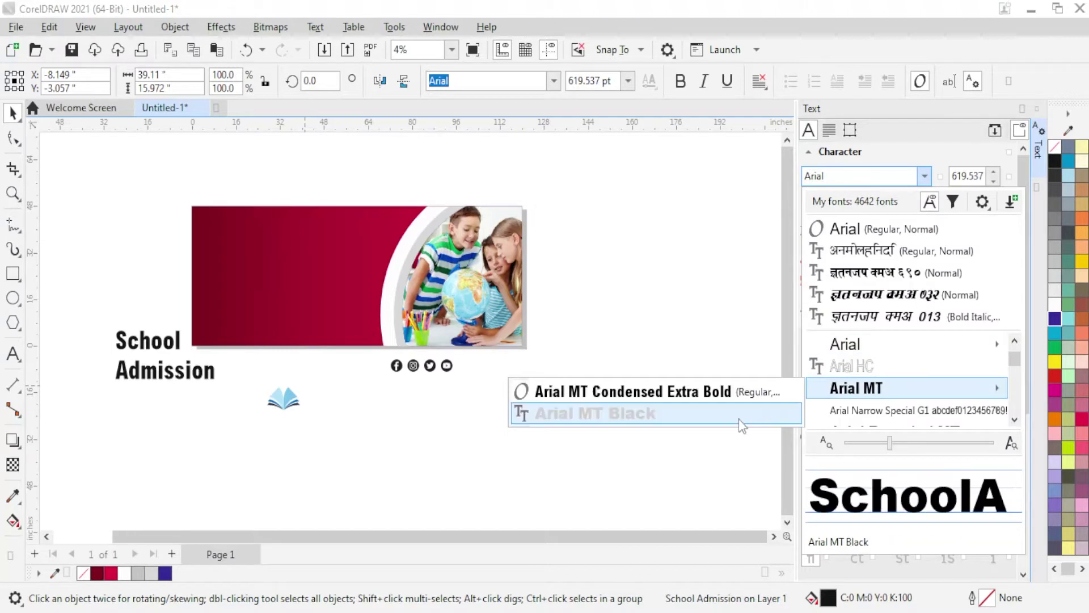
click(740, 424)
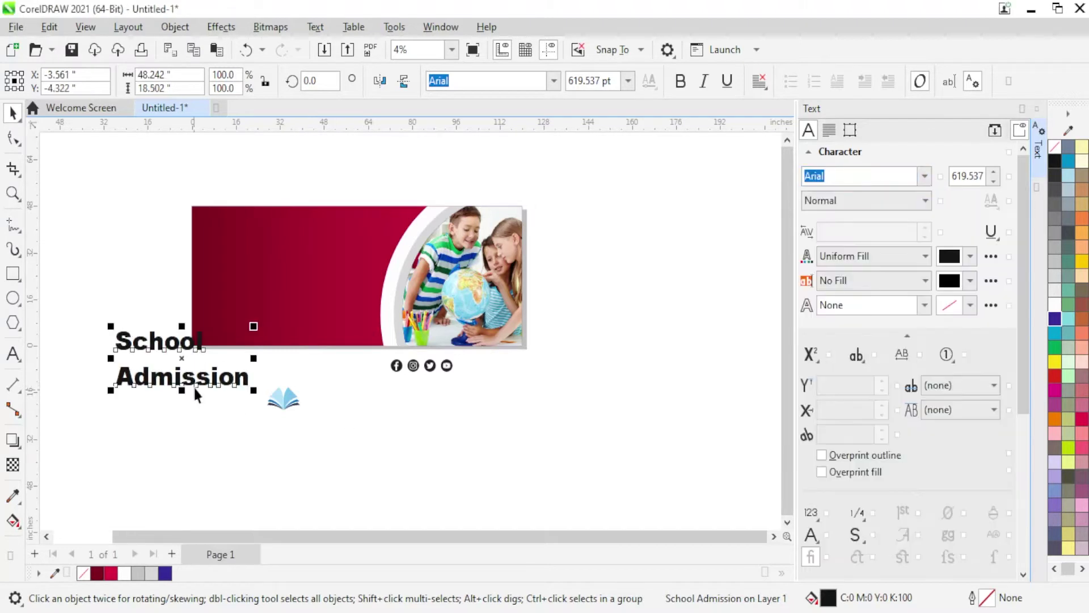
click(856, 356)
click(888, 394)
- Tighten the headline's line spacing and move it onto the maroon banner
click(13, 138)
scroll(156, 374, up, 1)
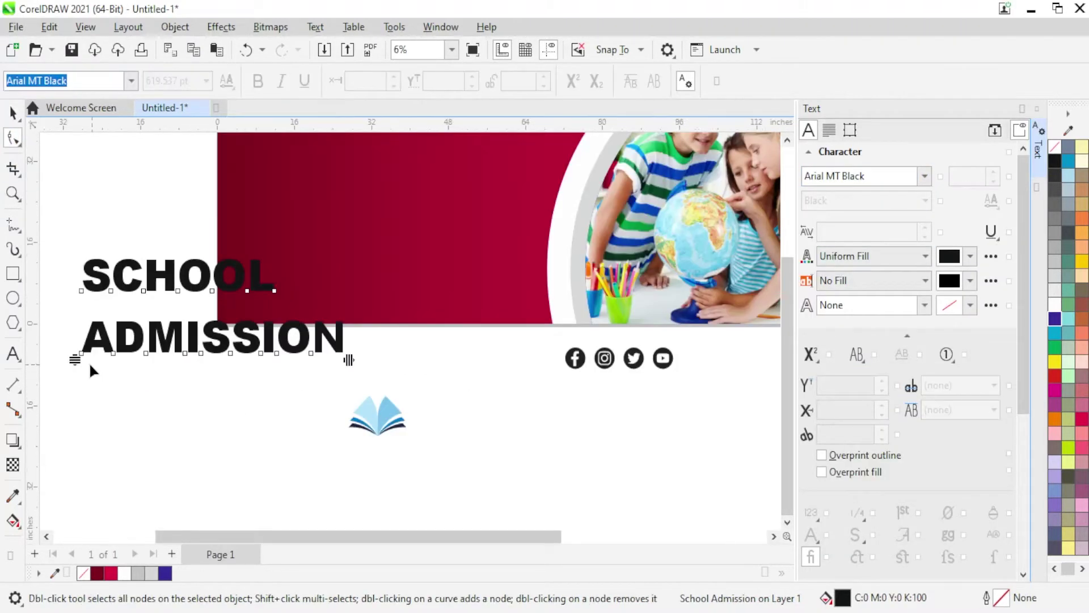
drag(75, 359, 75, 337)
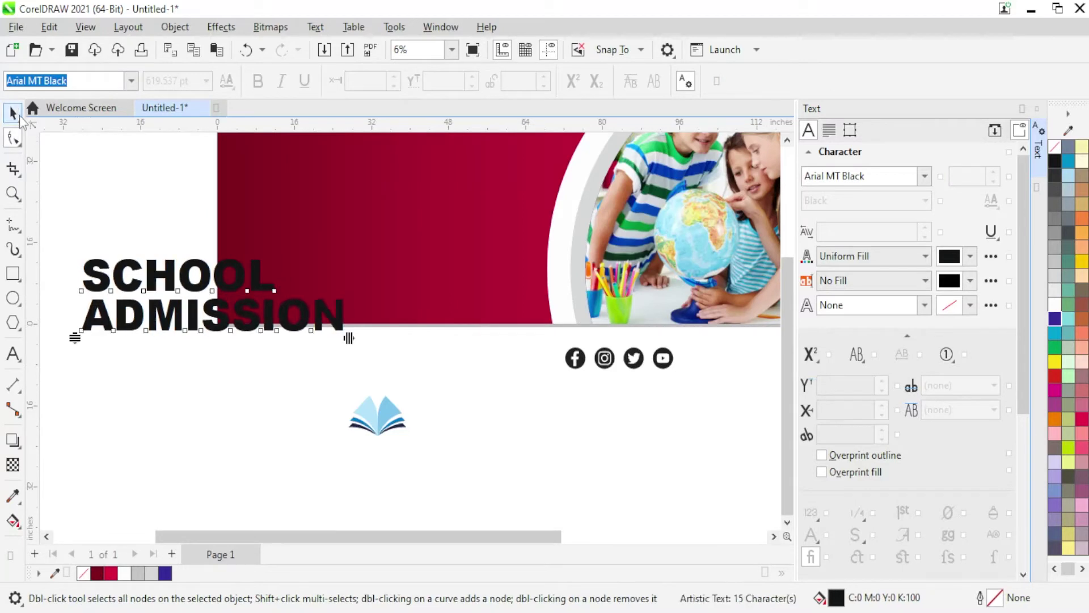
click(20, 118)
scroll(170, 400, down, 1)
drag(165, 328, 250, 267)
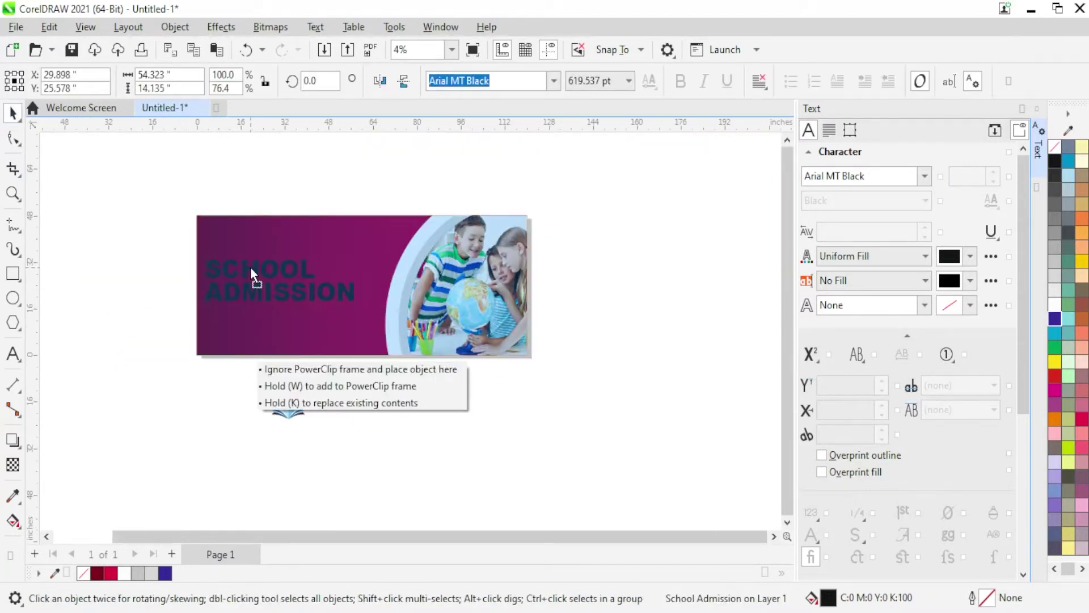
- Shrink the headline to fit the banner and colour it white
scroll(290, 276, up, 1)
drag(379, 311, 300, 290)
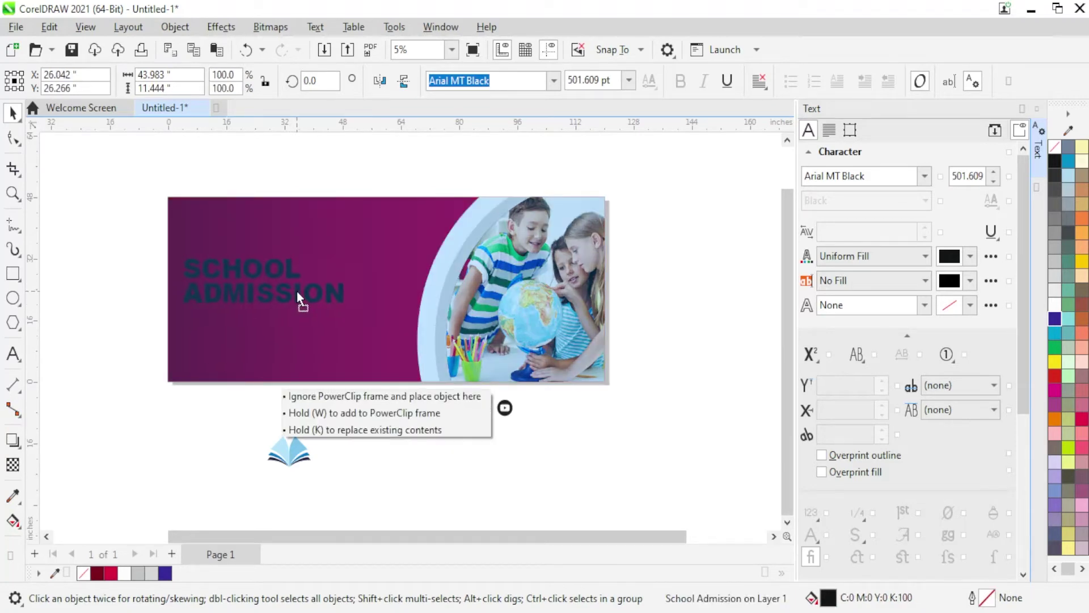
click(1054, 304)
click(122, 284)
scroll(246, 304, up, 1)
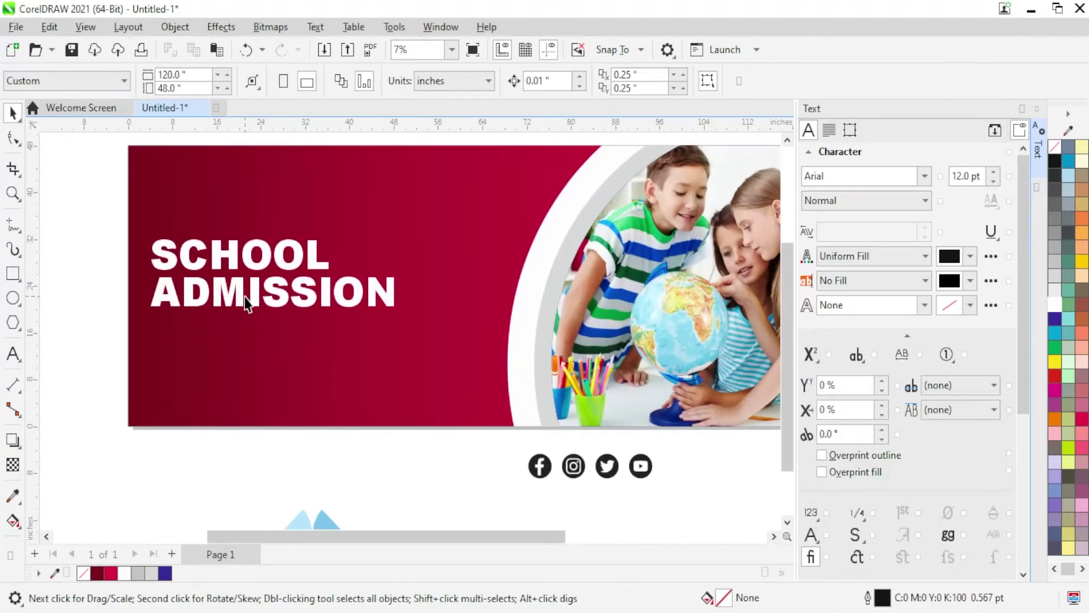
scroll(241, 310, up, 1)
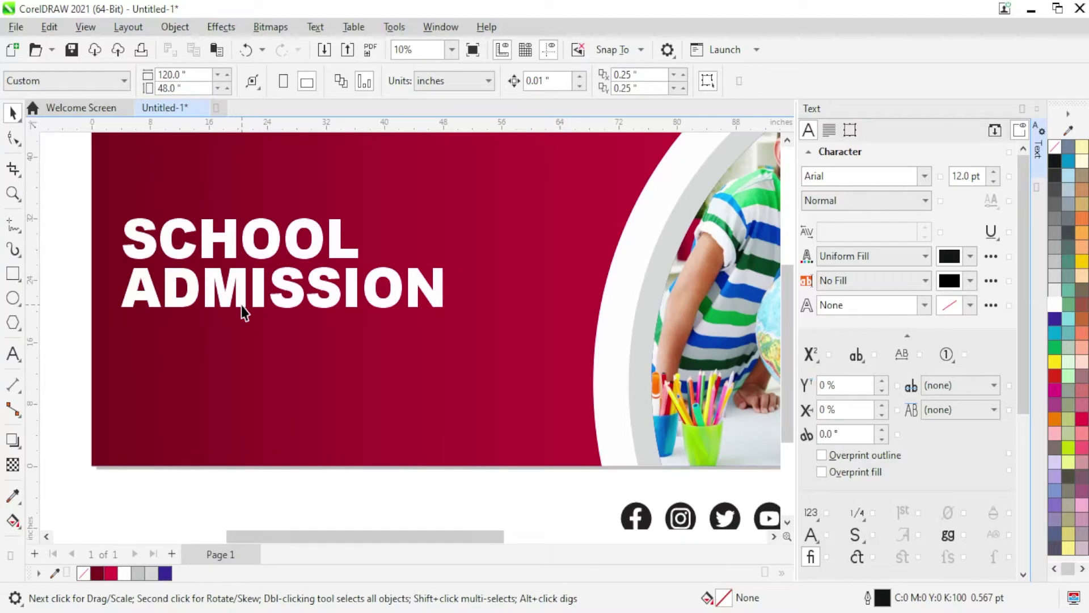
- Duplicate the headline below itself and retype the copy as 'Now Open for Registrations!'
drag(242, 306, 248, 396)
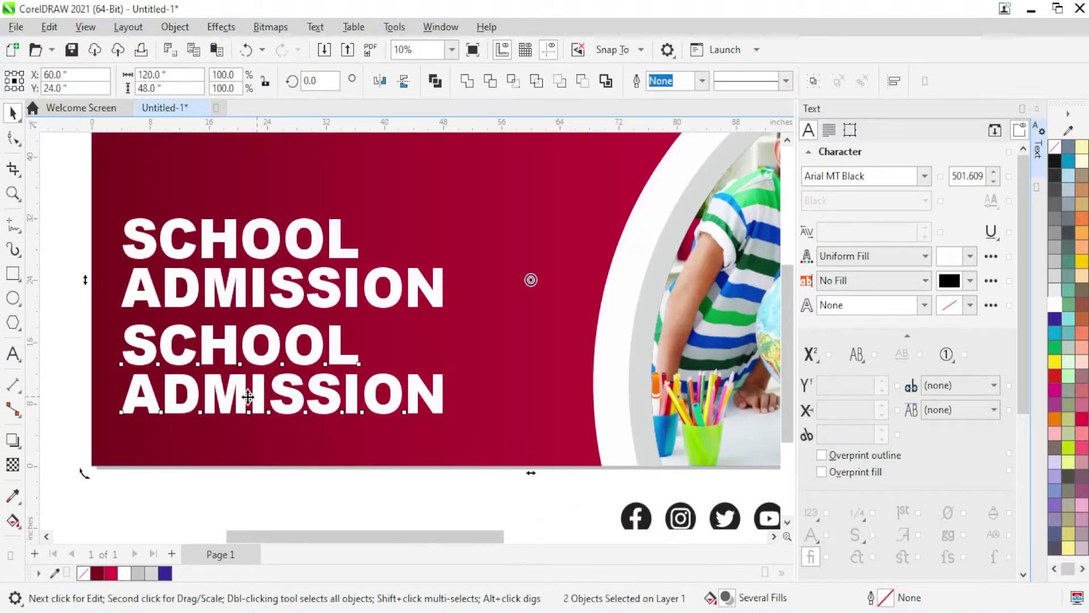
click(151, 401)
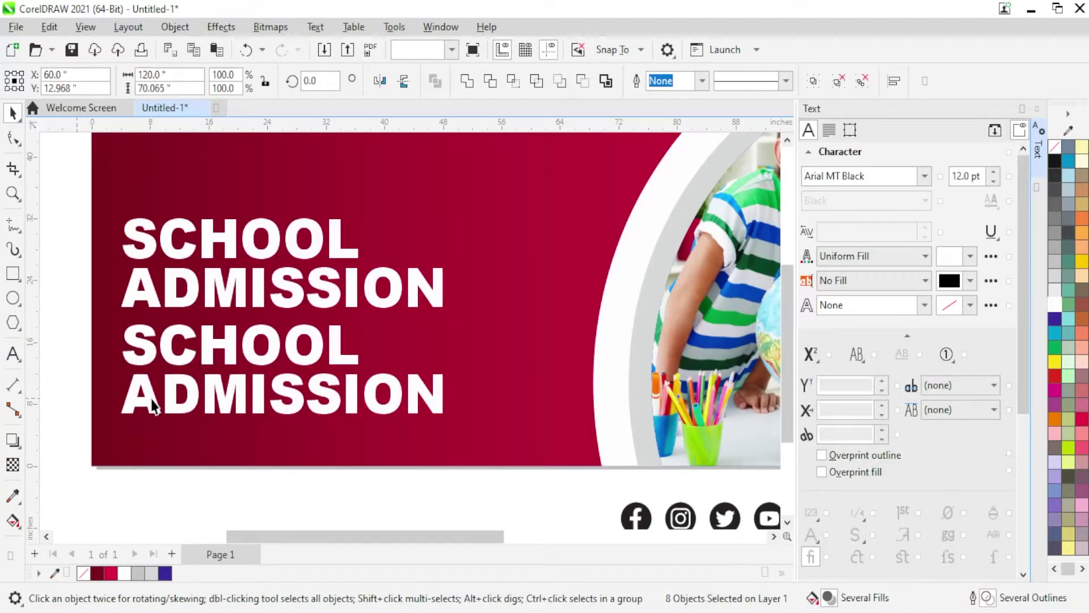
double_click(152, 397)
key(ctrl+a)
text(NOW)
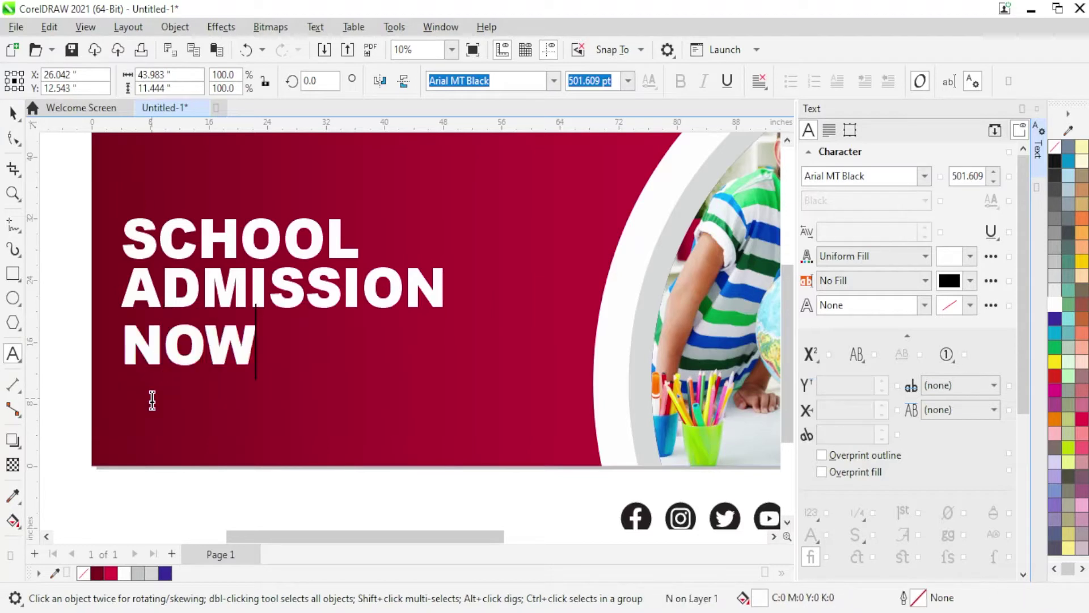
text( OPEN )
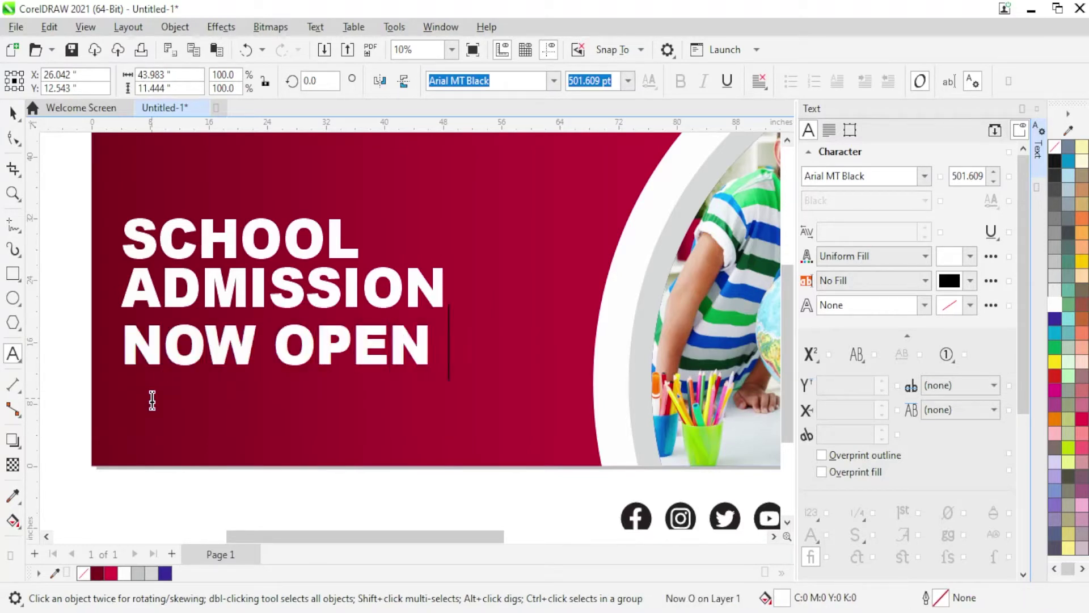
text(FOR RE)
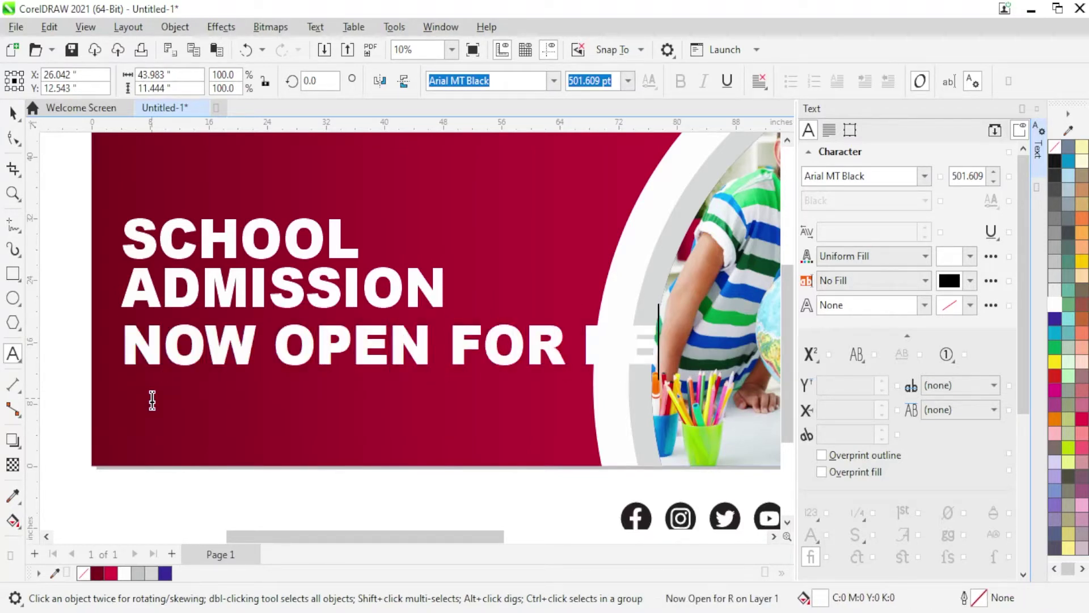
text(GISTRATION)
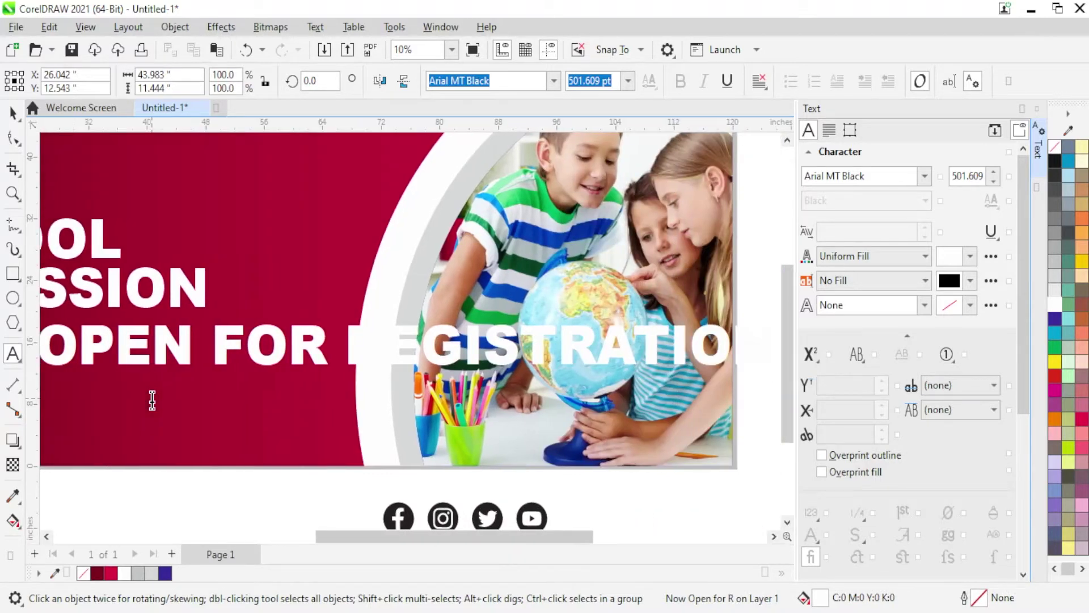
text(S)
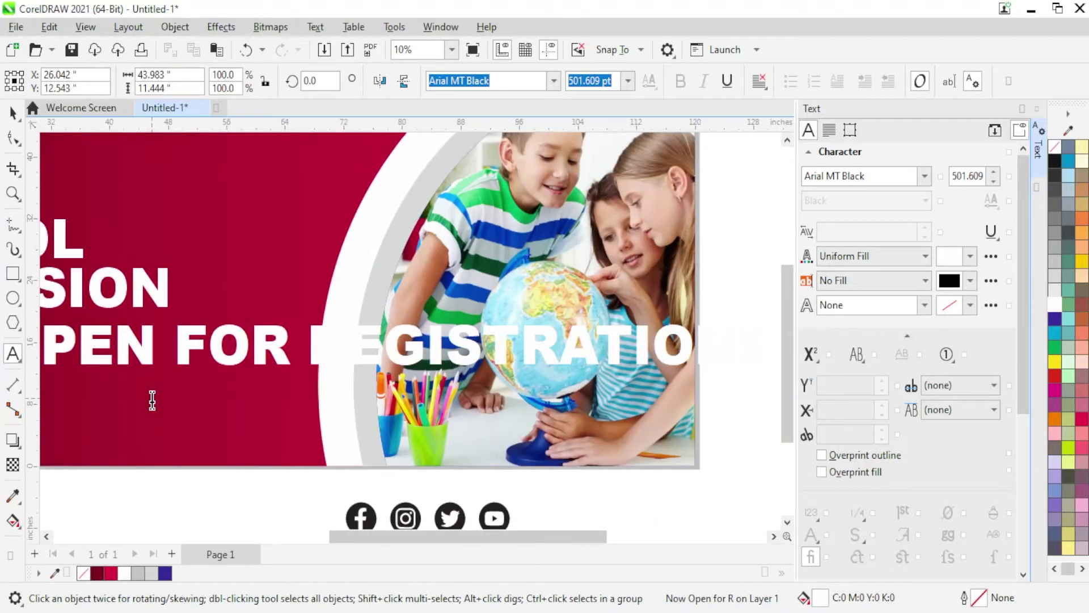
text(!)
key(F3)
- Set the registrations line's capitalization to None, scale it down and move it lower
click(13, 113)
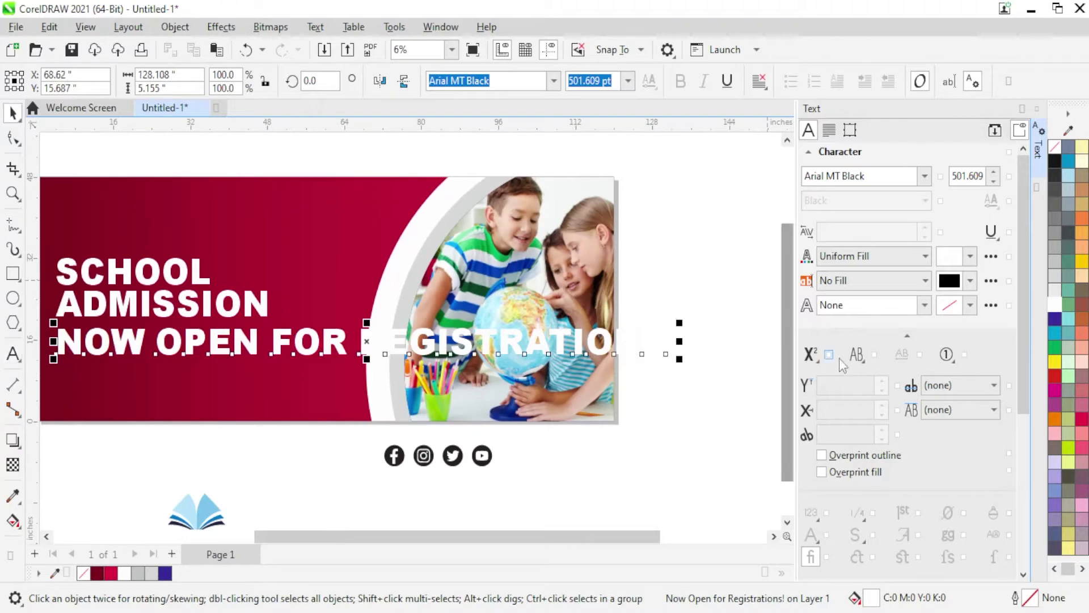
click(857, 355)
click(870, 376)
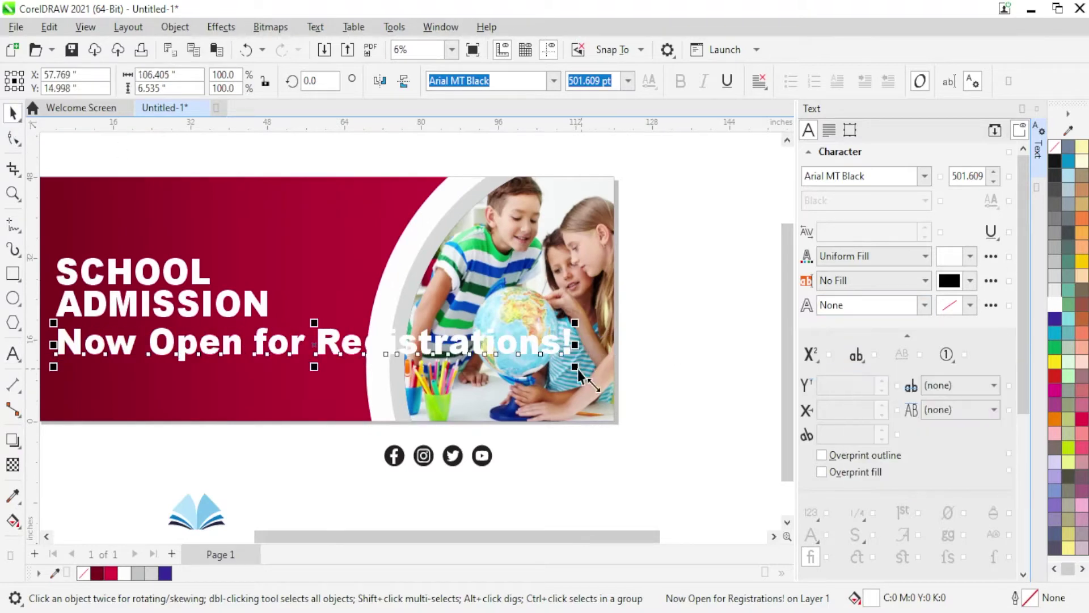
drag(575, 367, 421, 349)
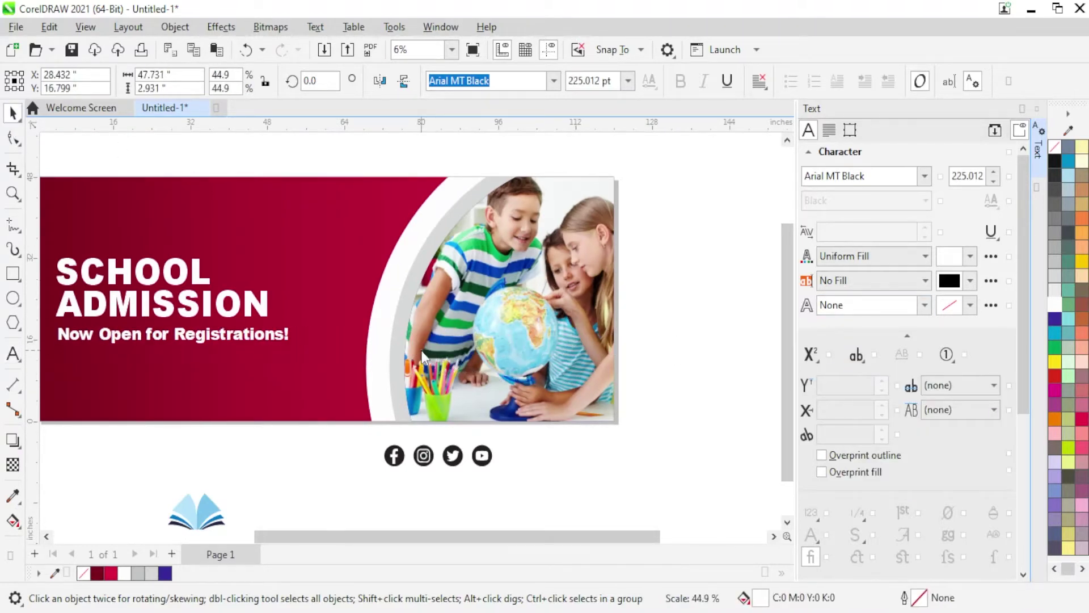
scroll(421, 350, up, 2)
drag(421, 350, 525, 341)
scroll(436, 335, up, 2)
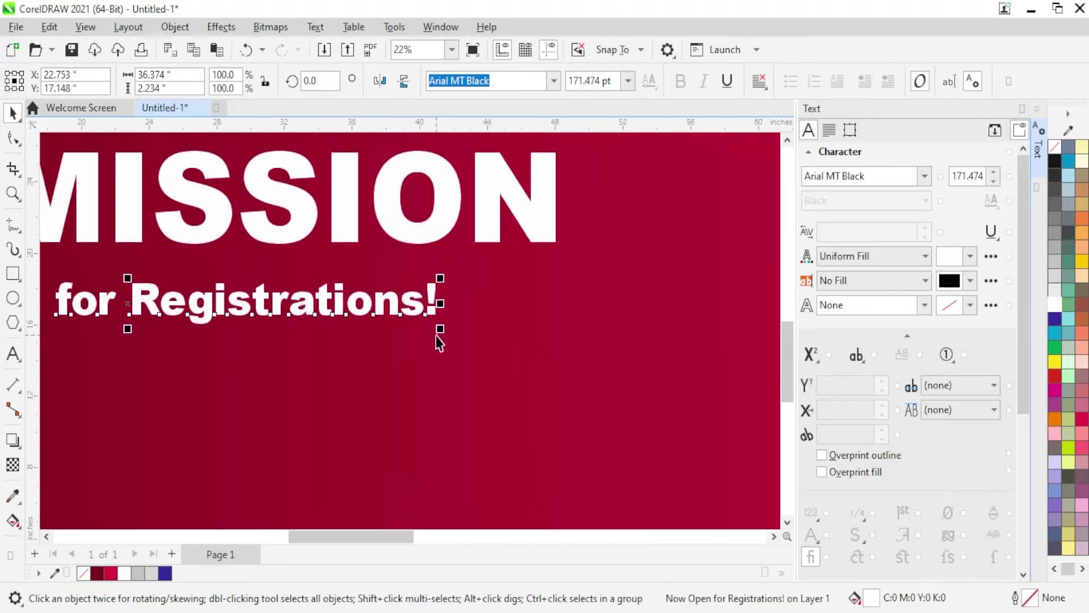
drag(436, 336, 530, 358)
scroll(529, 358, down, 2)
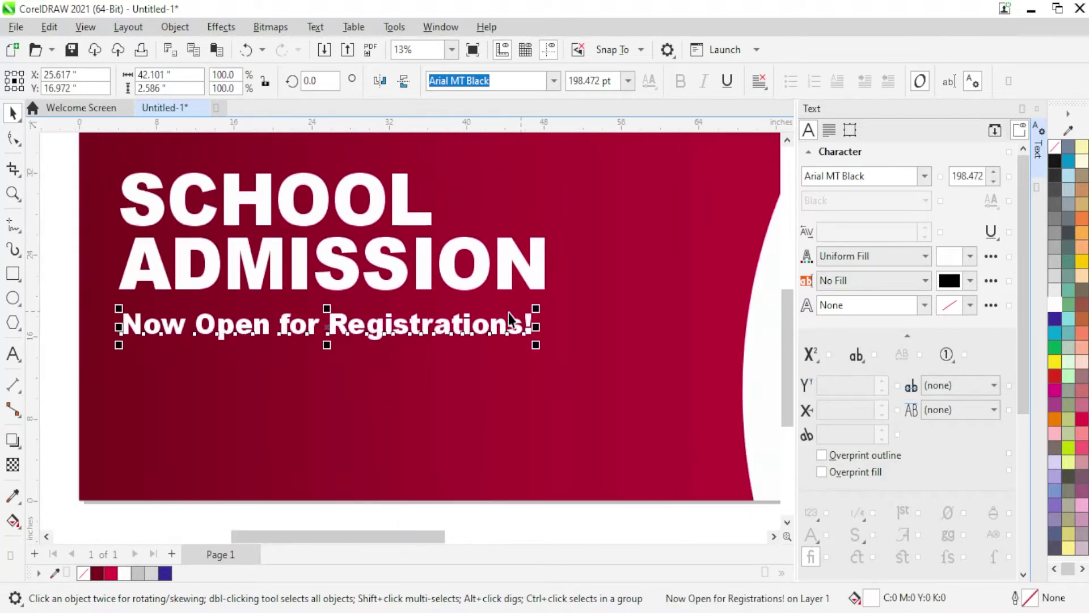
drag(174, 317, 182, 418)
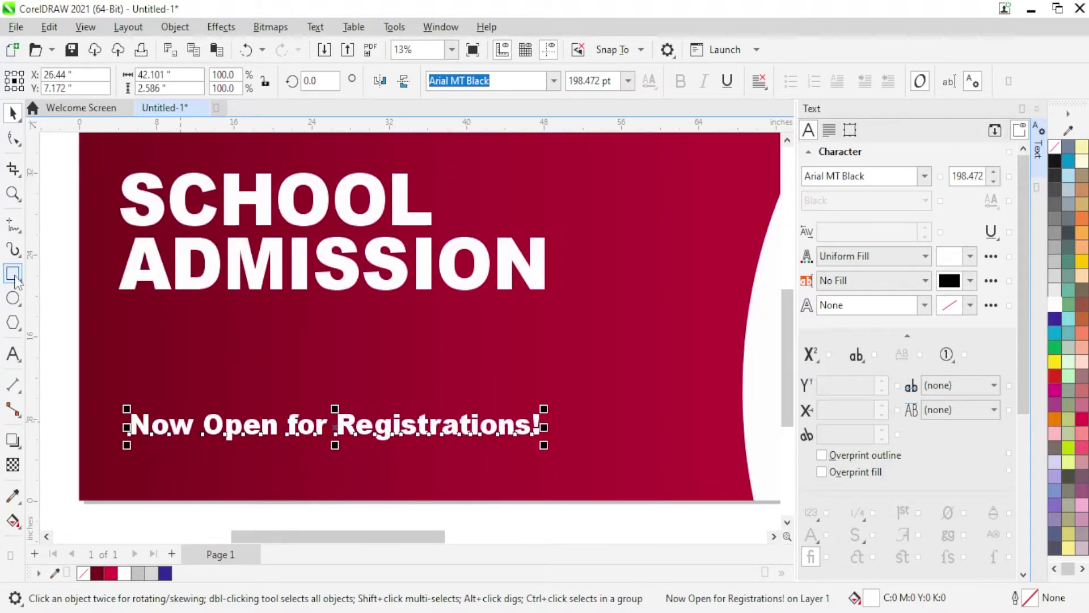
- Draw a wide white strip with no outline under the headline
click(13, 274)
scroll(182, 316, up, 1)
scroll(183, 320, up, 1)
scroll(183, 320, down, 1)
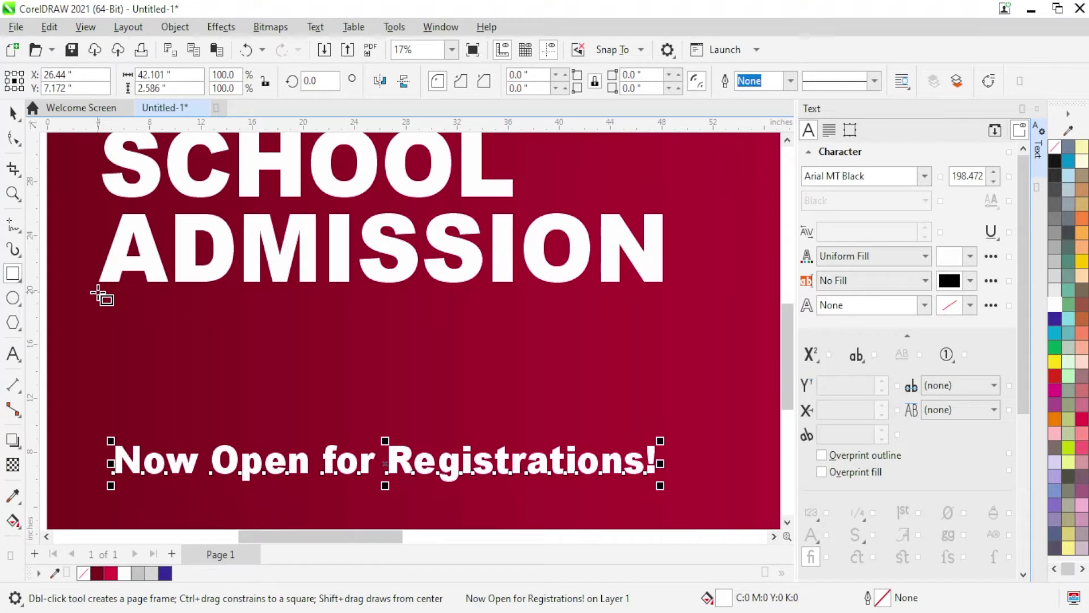
drag(98, 293, 663, 348)
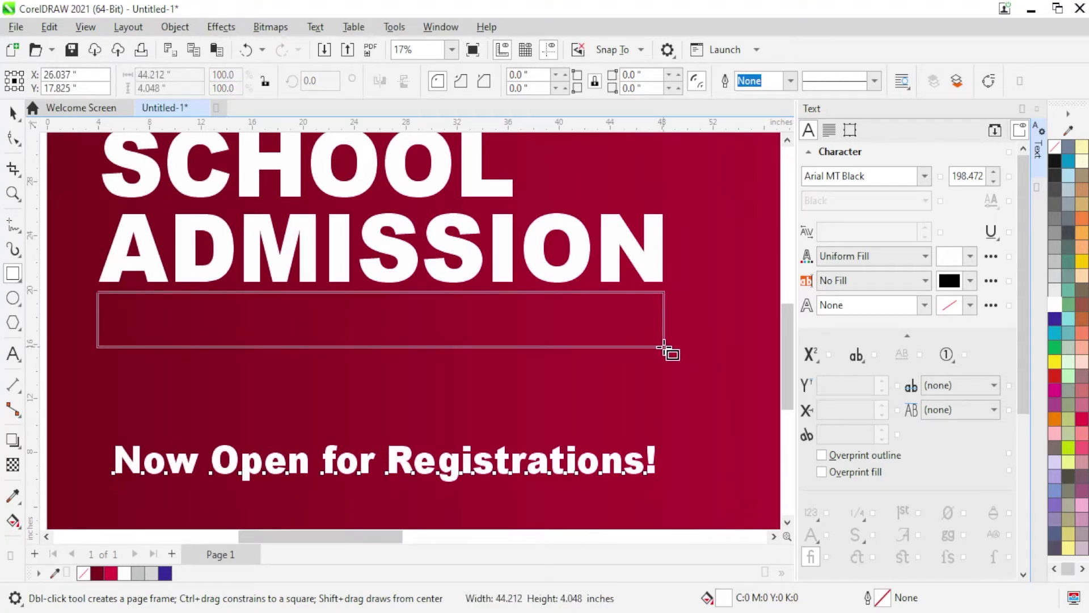
drag(665, 347, 667, 339)
key(space)
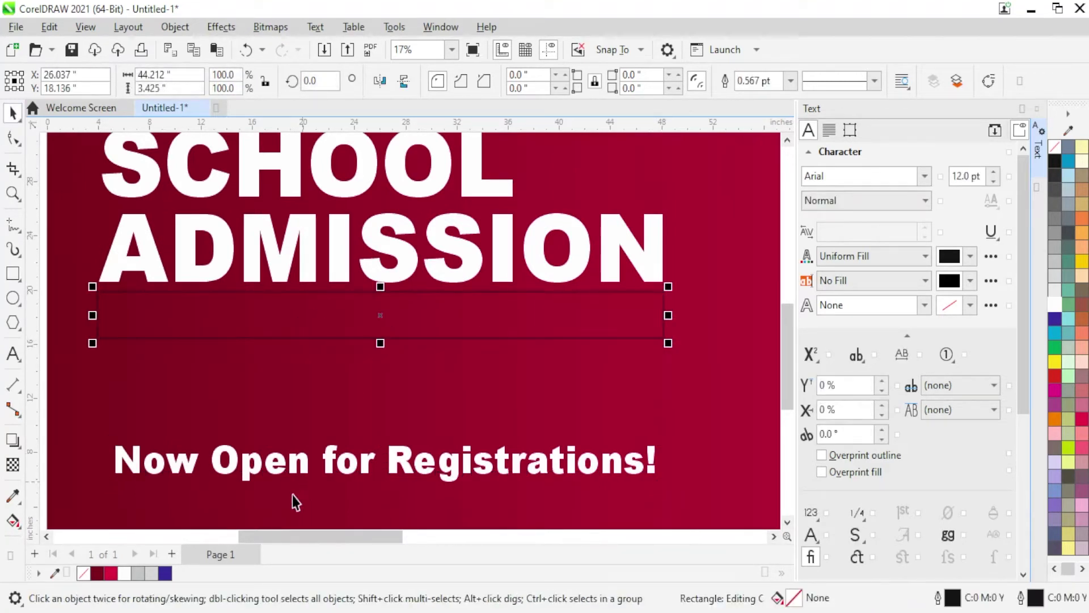
click(124, 573)
right_click(84, 573)
click(130, 347)
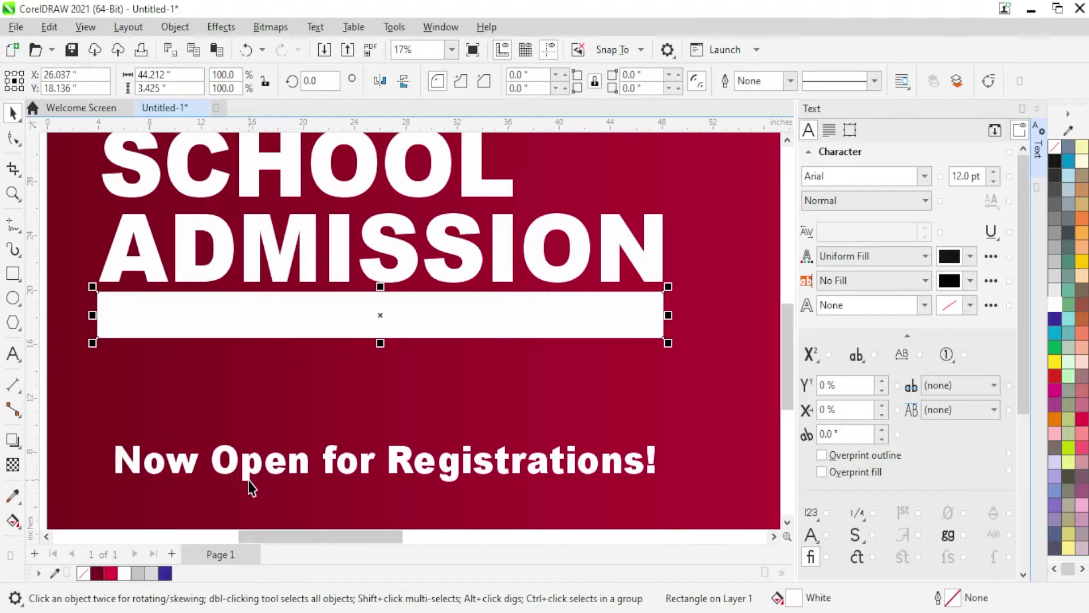
- Color the registrations text dark red and centre it on the white strip
click(249, 480)
click(97, 573)
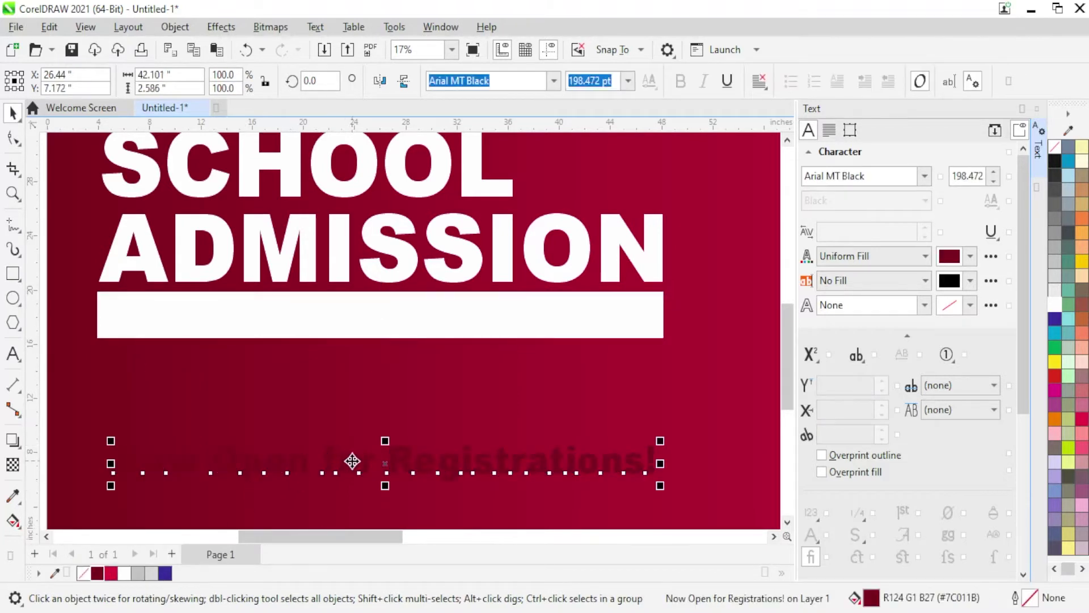
shift+click(295, 316)
key(c)
key(e)
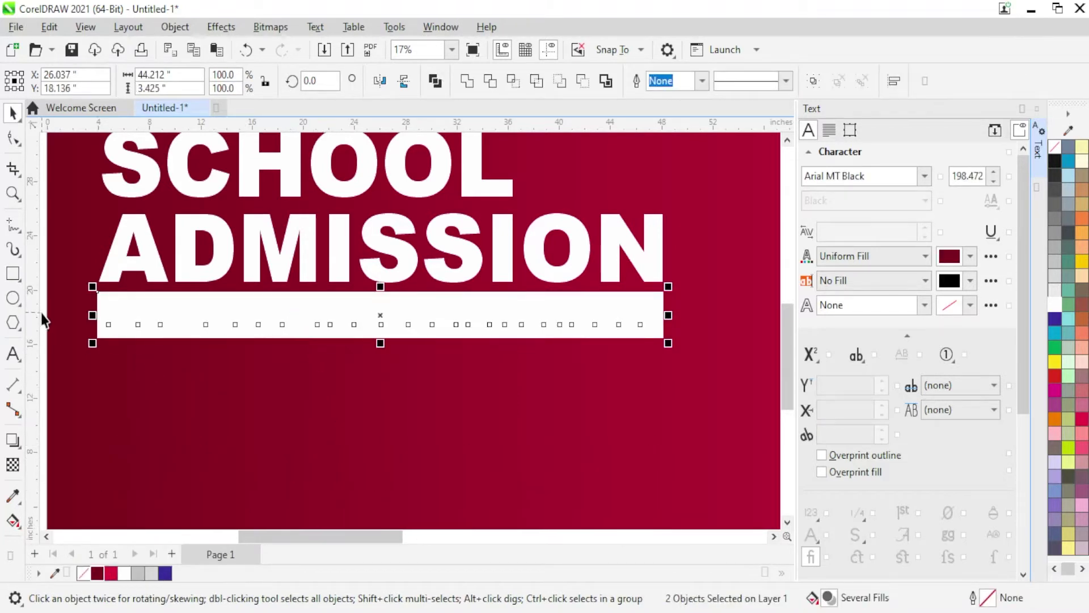
- Send the white rectangle behind the registrations text and deselect it
scroll(414, 397, down, 1)
click(423, 346)
key(ctrl+Page_Down)
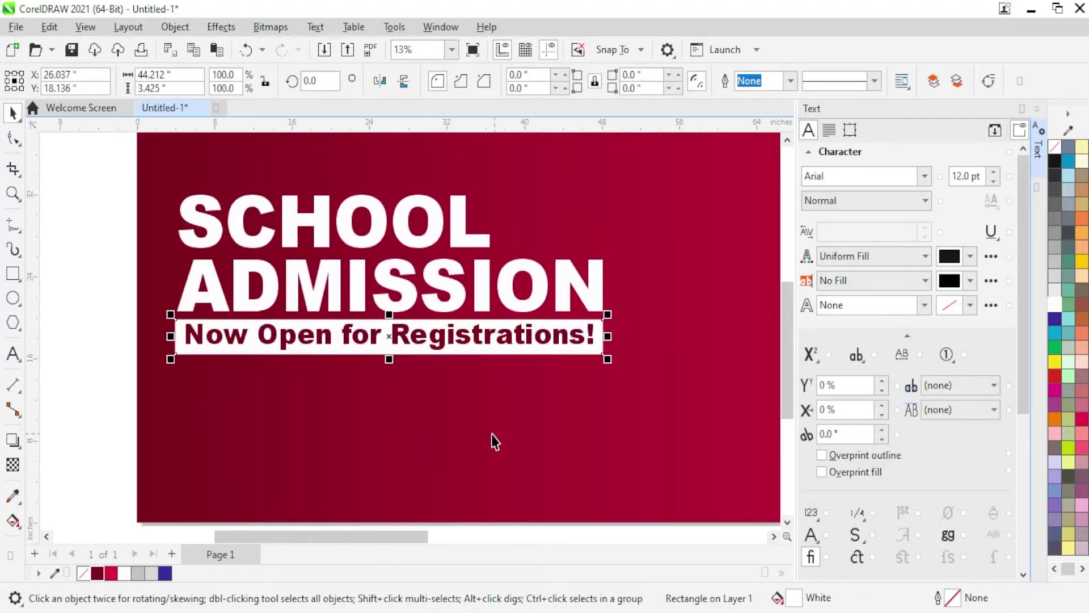
scroll(423, 359, down, 1)
click(538, 516)
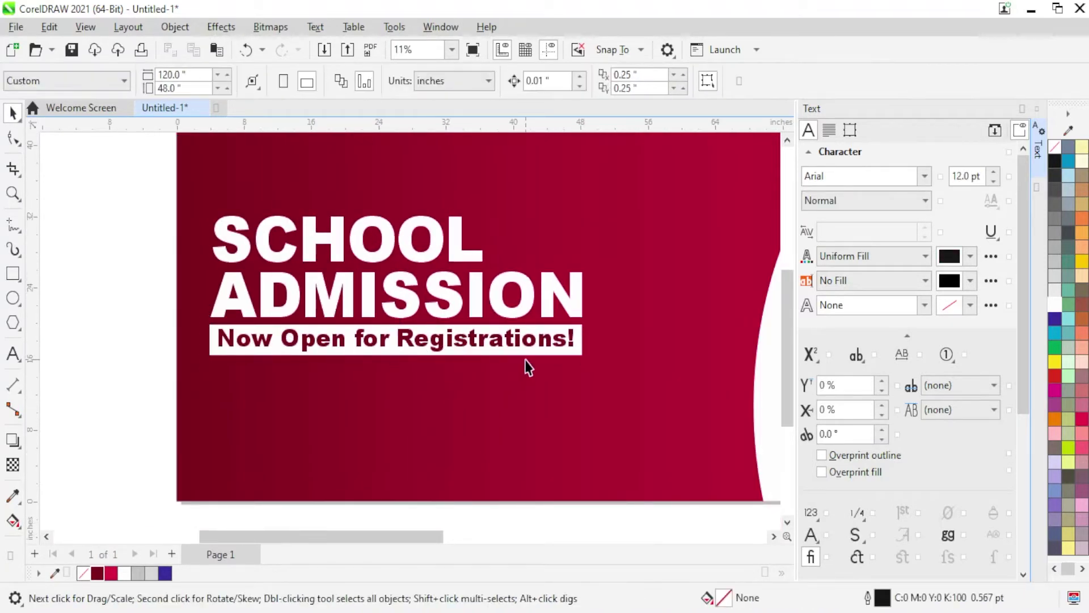
- Copy the registration text below it and retype it as 'Your Child's Bright Future is Here'
scroll(525, 365, up, 2)
drag(493, 333, 492, 396)
double_click(491, 395)
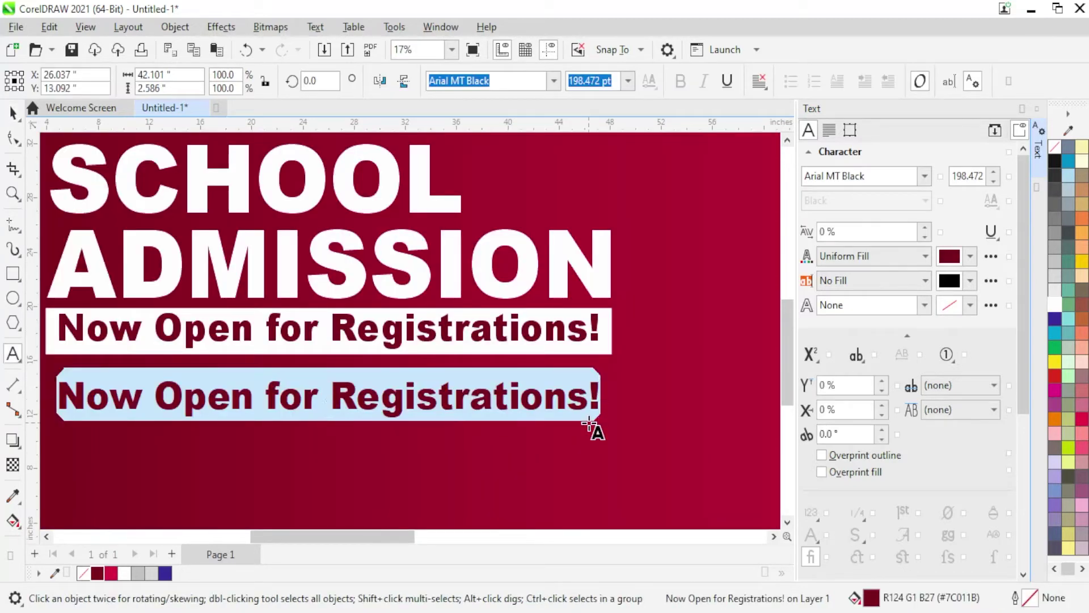
text(For )
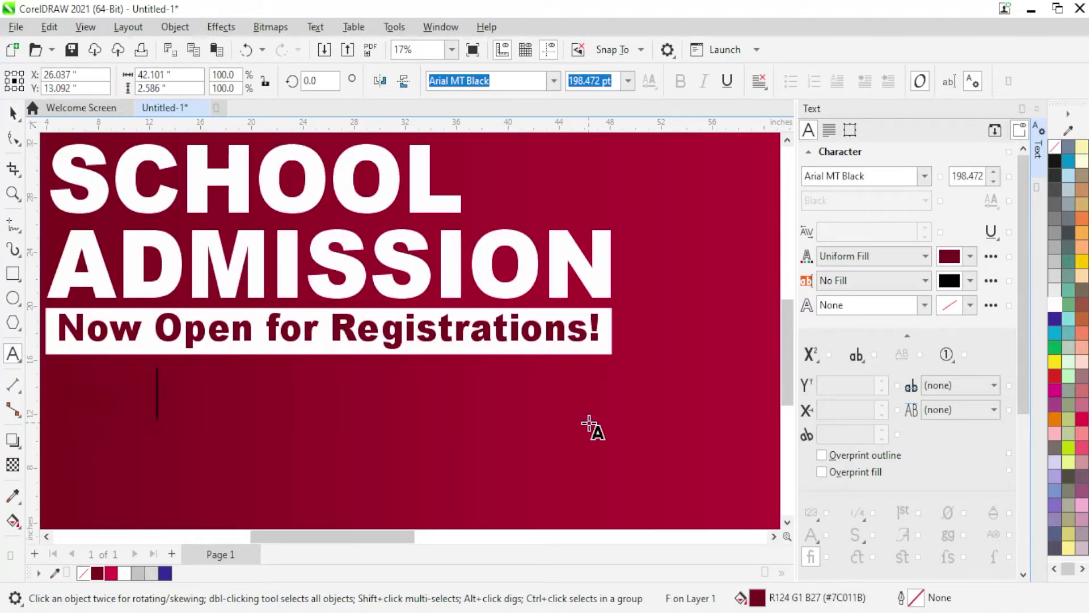
text(Your Child')
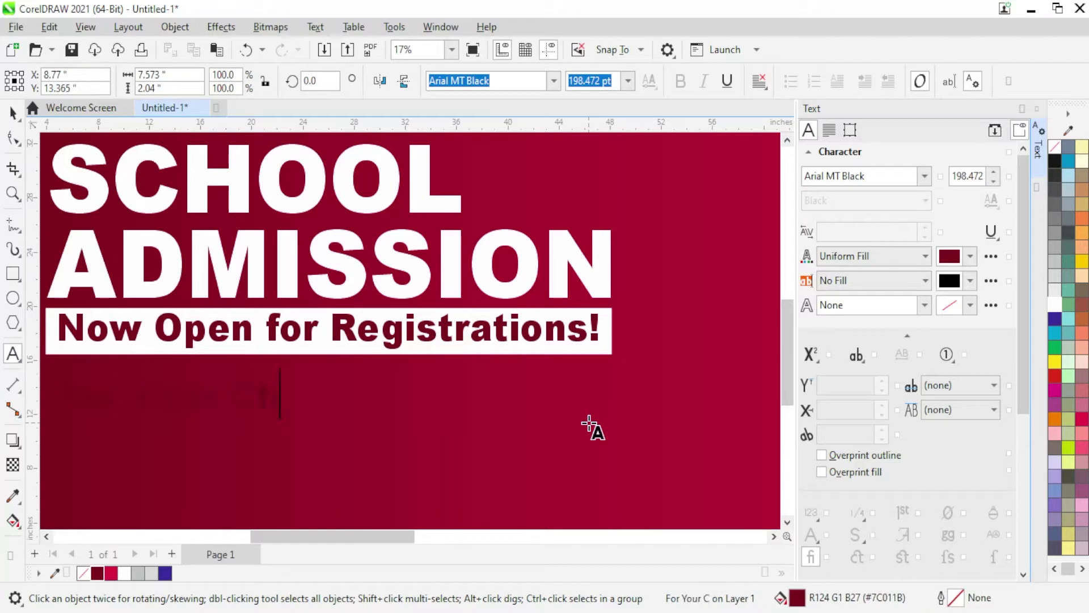
text(s Bri)
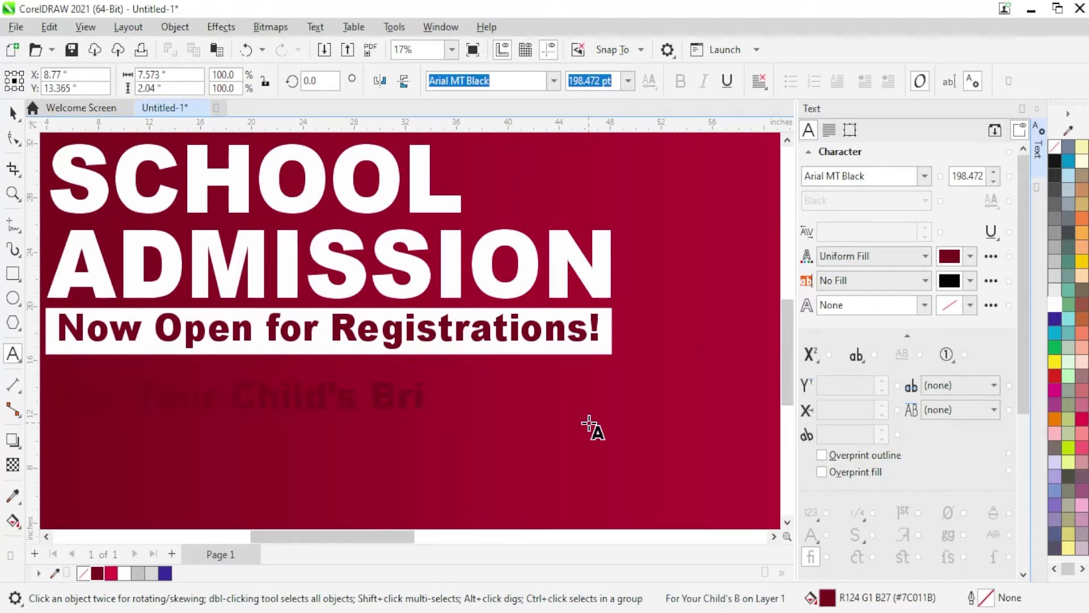
text(ght Future)
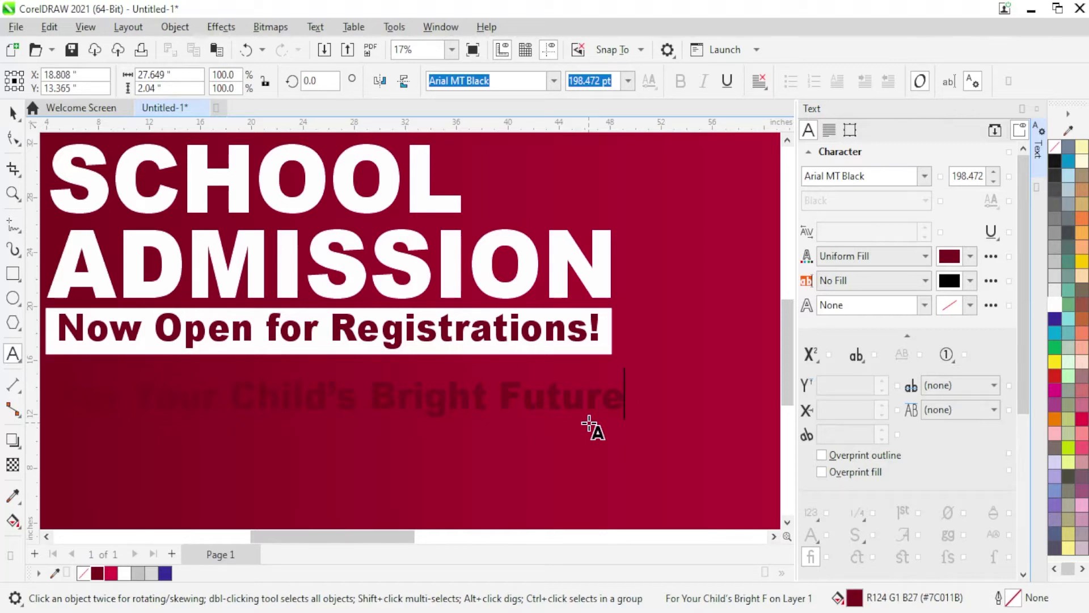
click(81, 403)
double_click(122, 392)
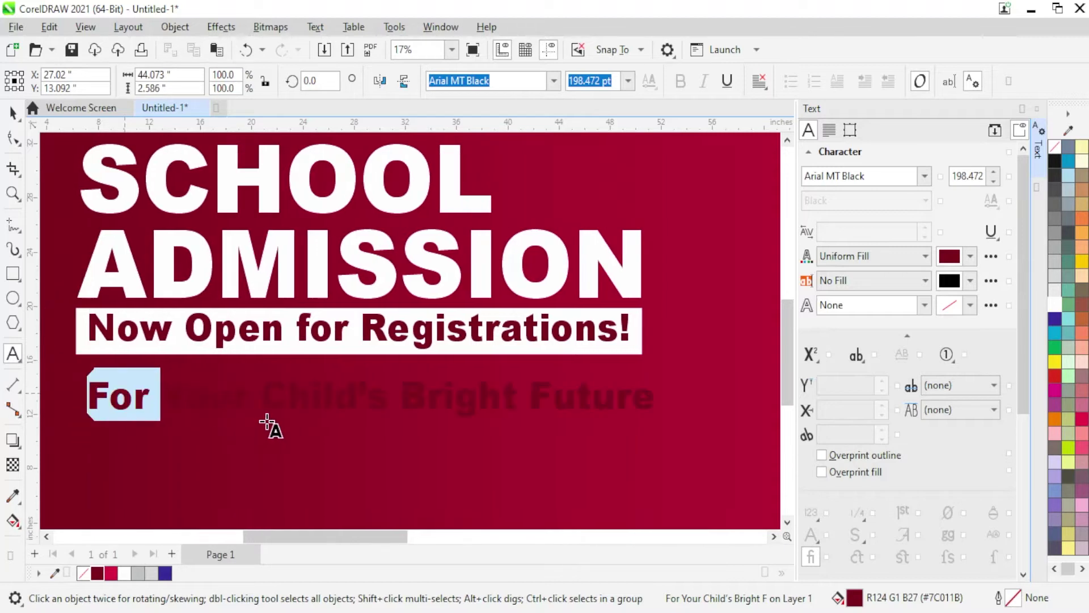
key(Delete)
text(is)
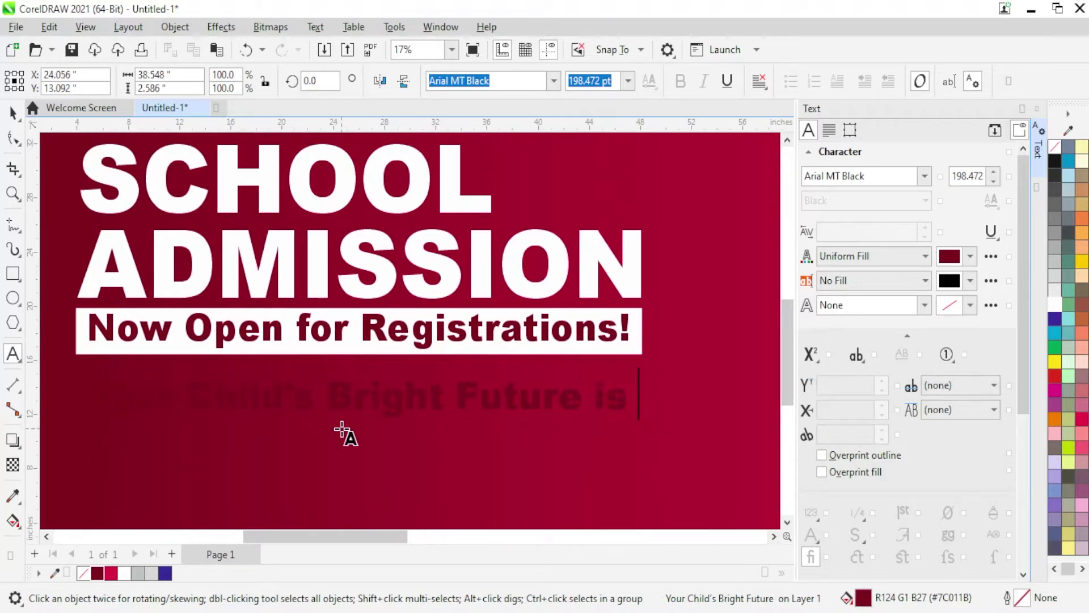
text( Here)
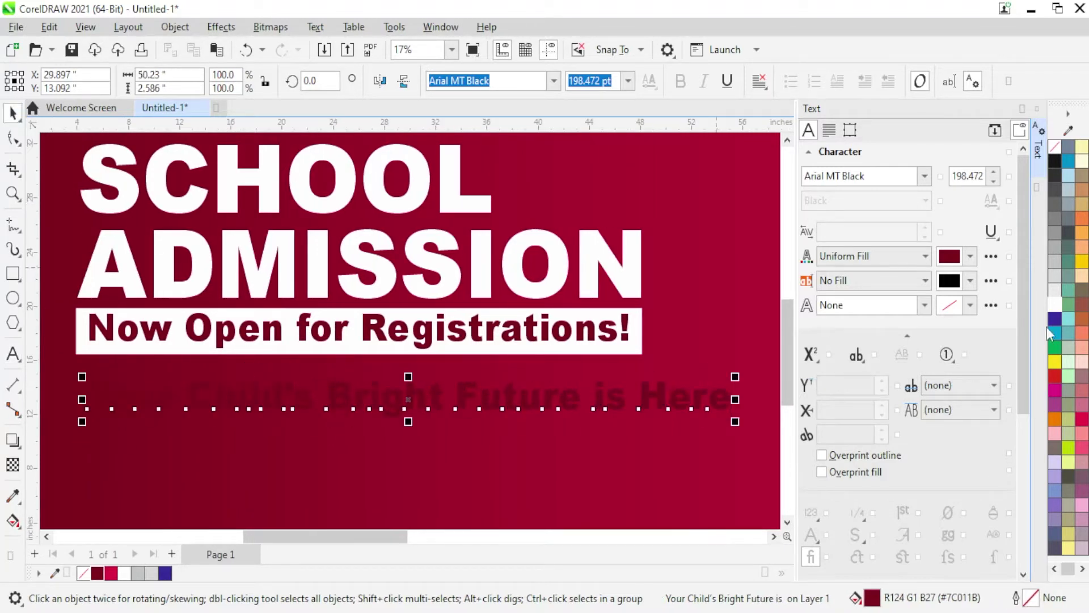
- Make the subtitle white, shrink it to about 75% and move it up under the label
click(1054, 304)
drag(735, 421, 627, 420)
drag(474, 395, 503, 381)
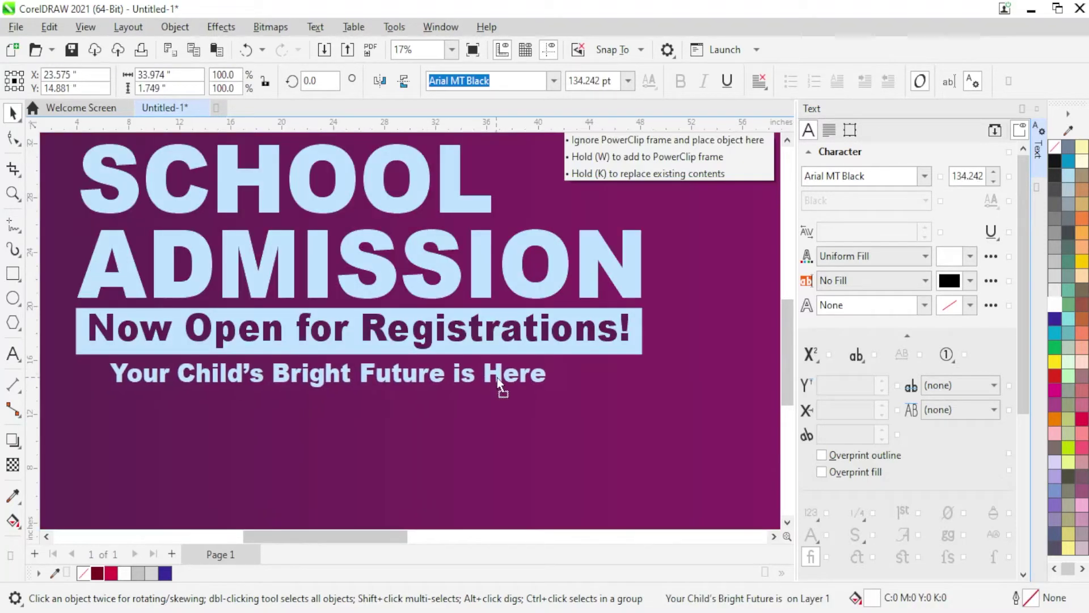
scroll(561, 363, down, 1)
- Copy the subtitle lower and retype it as 'Your Logo Here' on stacked lines
scroll(561, 360, down, 1)
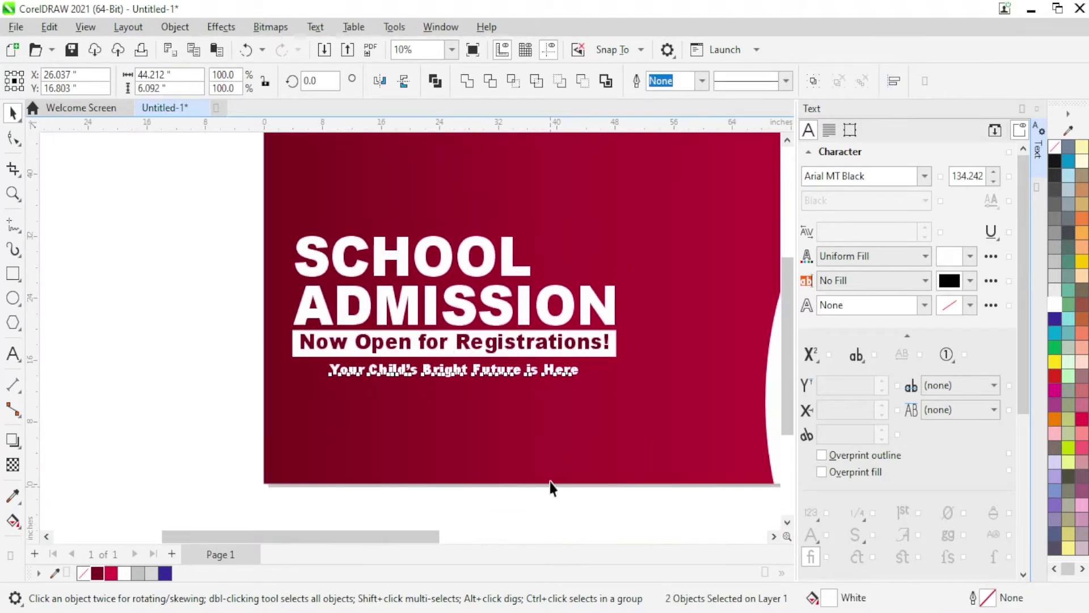
drag(505, 374, 503, 433)
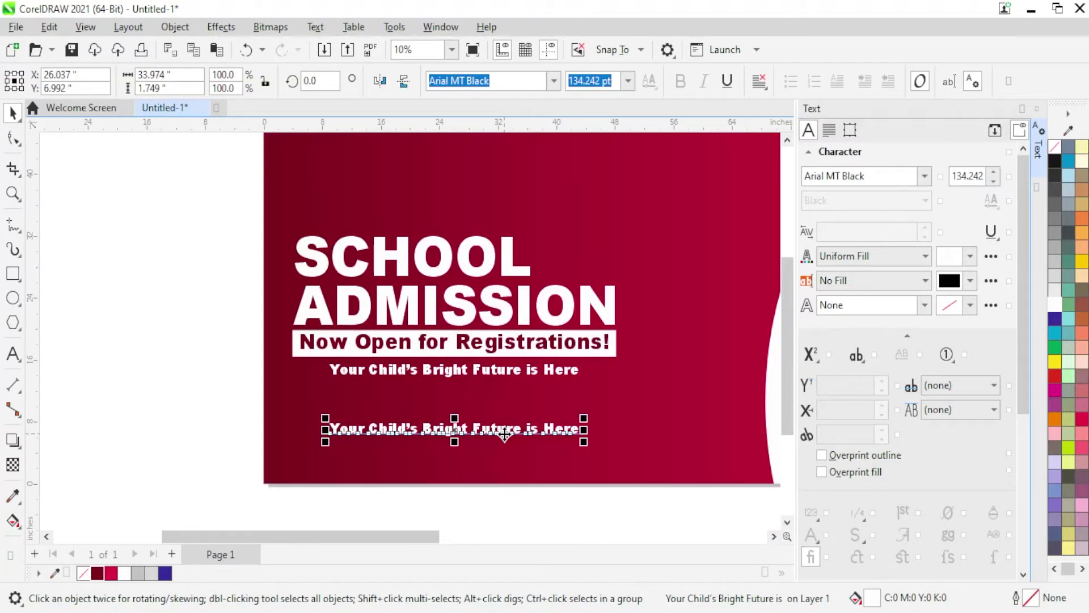
click(505, 434)
double_click(576, 434)
key(BackSpace)
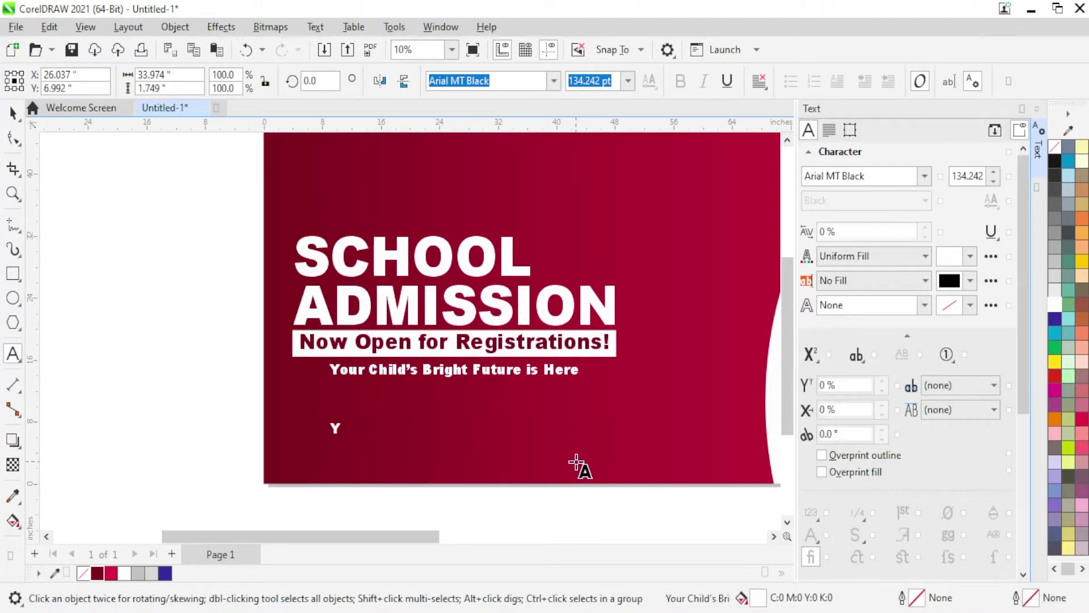
text(Your Logo)
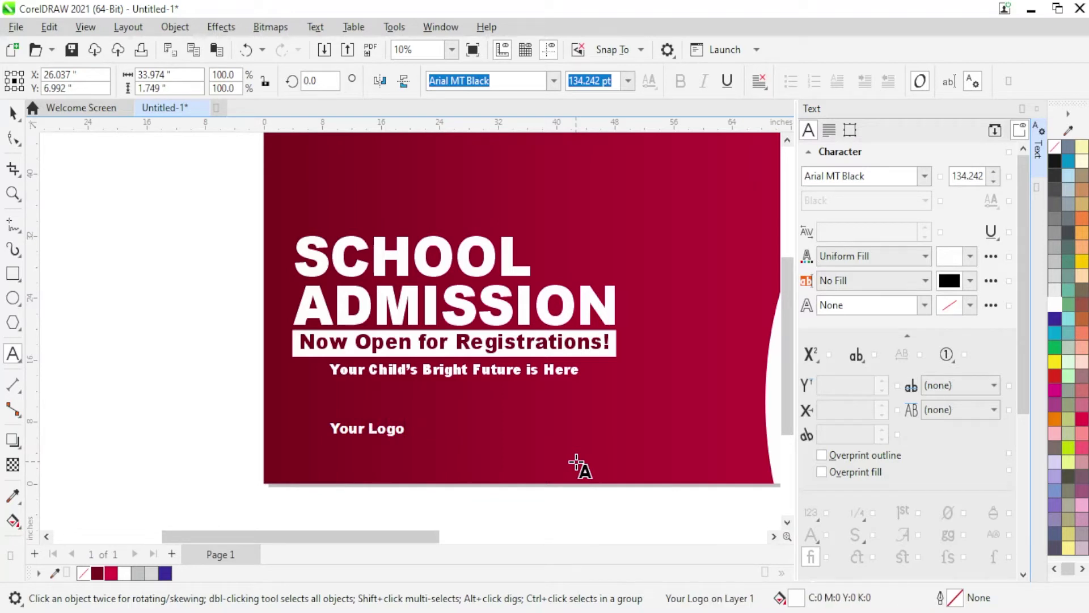
text( Here)
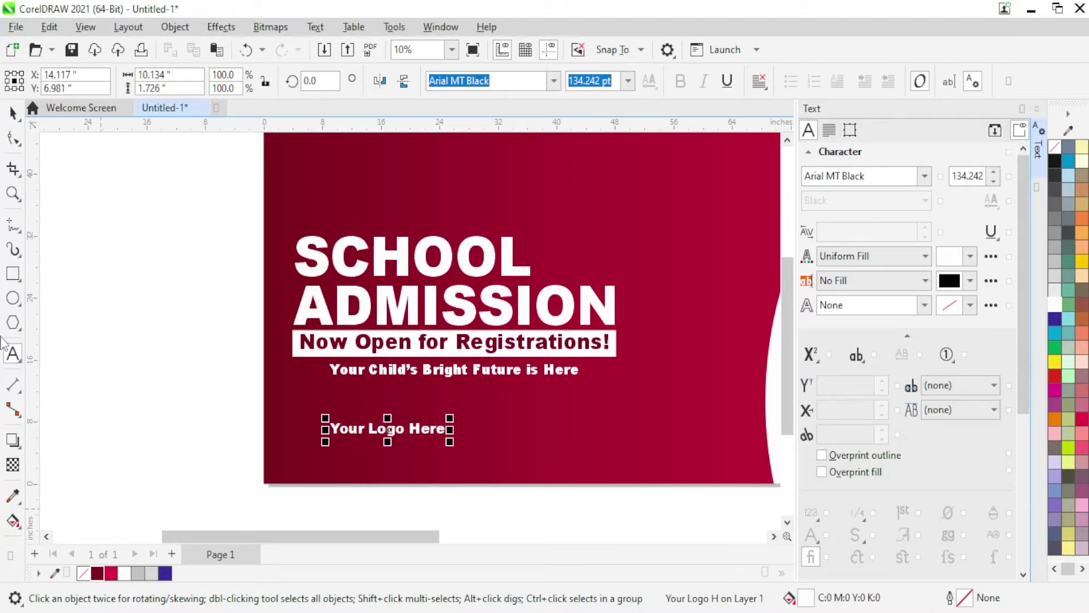
scroll(344, 423, down, 2)
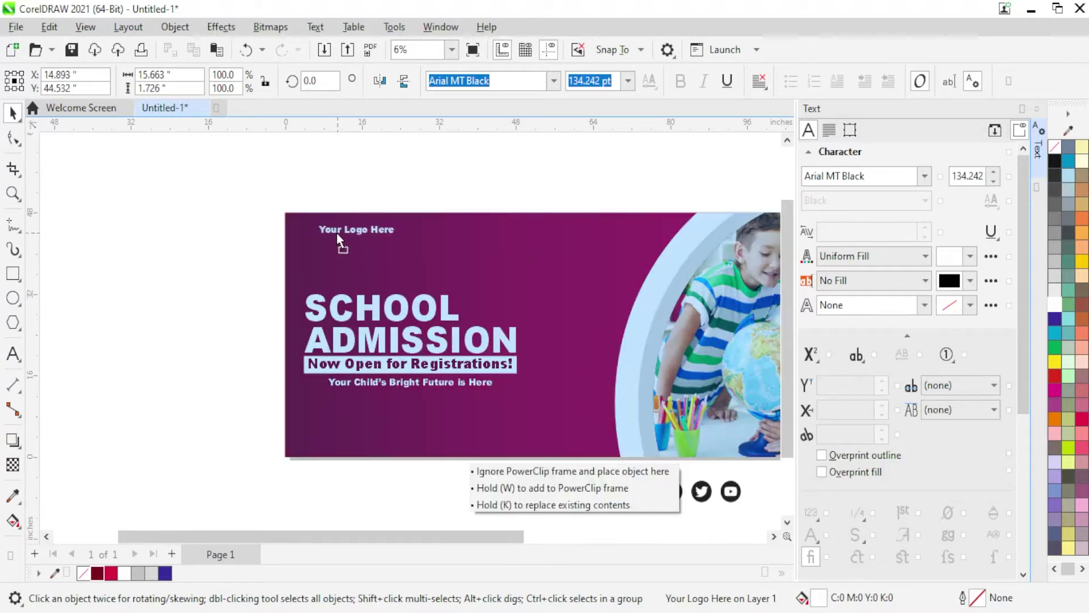
scroll(396, 294, up, 3)
key(Return)
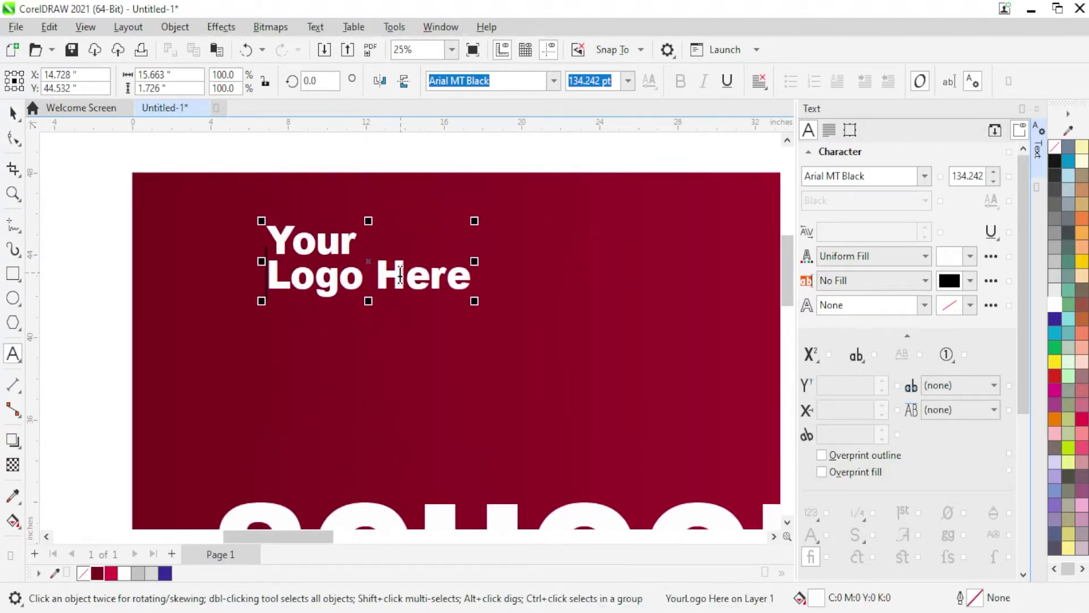
key(ctrl+Right)
key(BackSpace)
key(Return)
- Bring the book logo onto the banner, shrink it to about half, and place it beside the logo text
scroll(444, 332, down, 2)
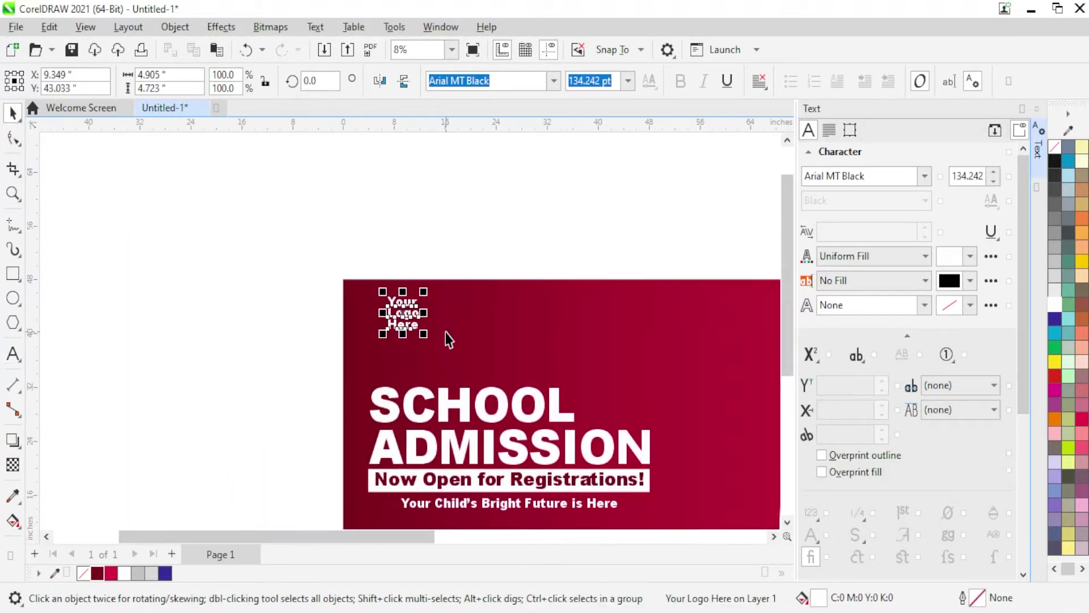
scroll(468, 454, down, 2)
drag(465, 498, 598, 391)
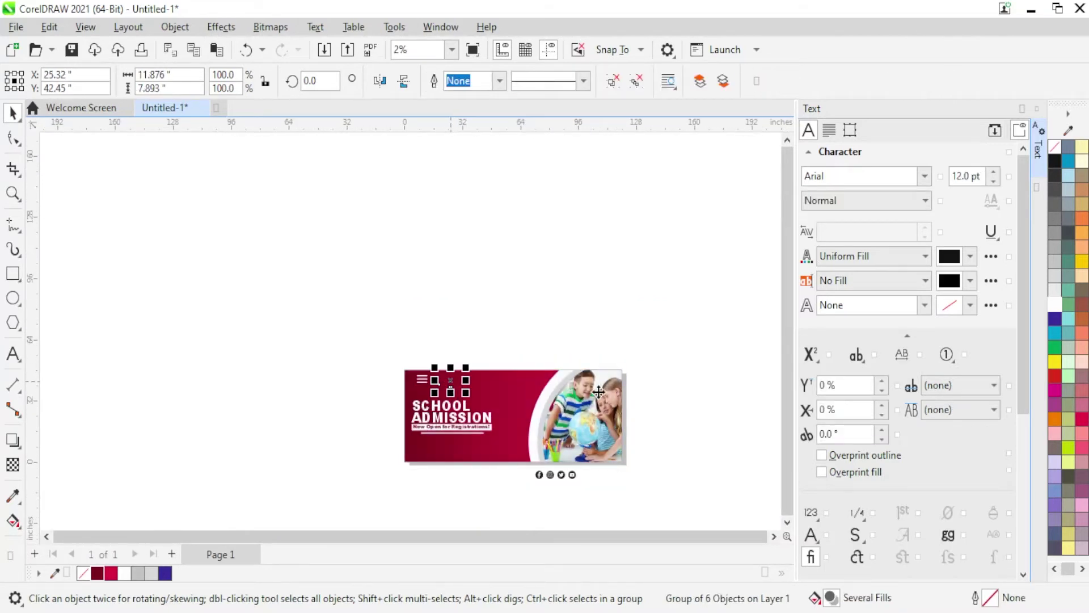
scroll(425, 376, up, 2)
scroll(455, 374, up, 2)
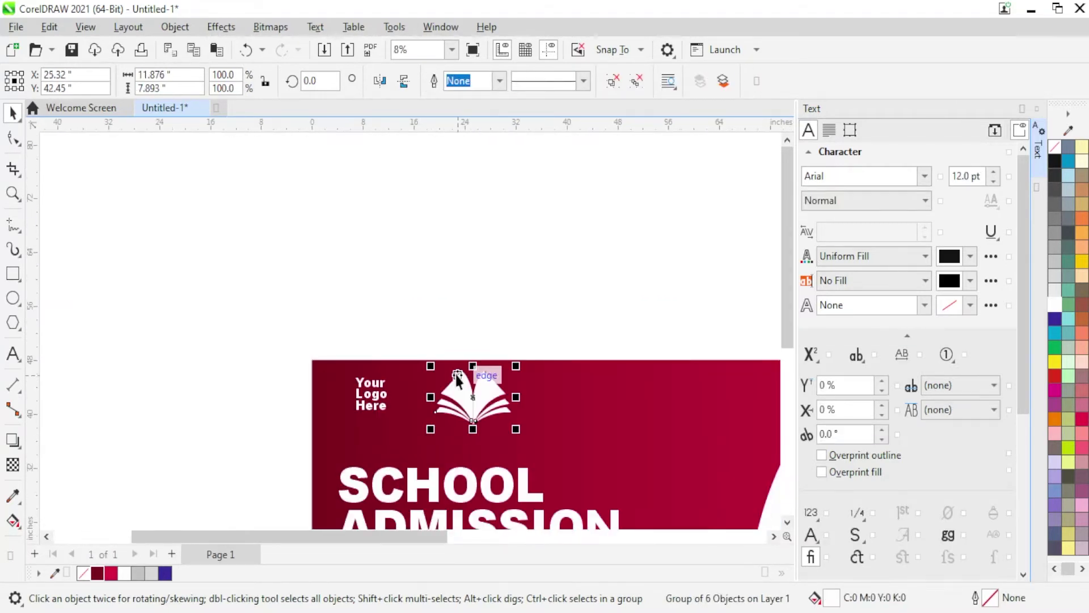
scroll(482, 397, up, 2)
drag(567, 464, 488, 406)
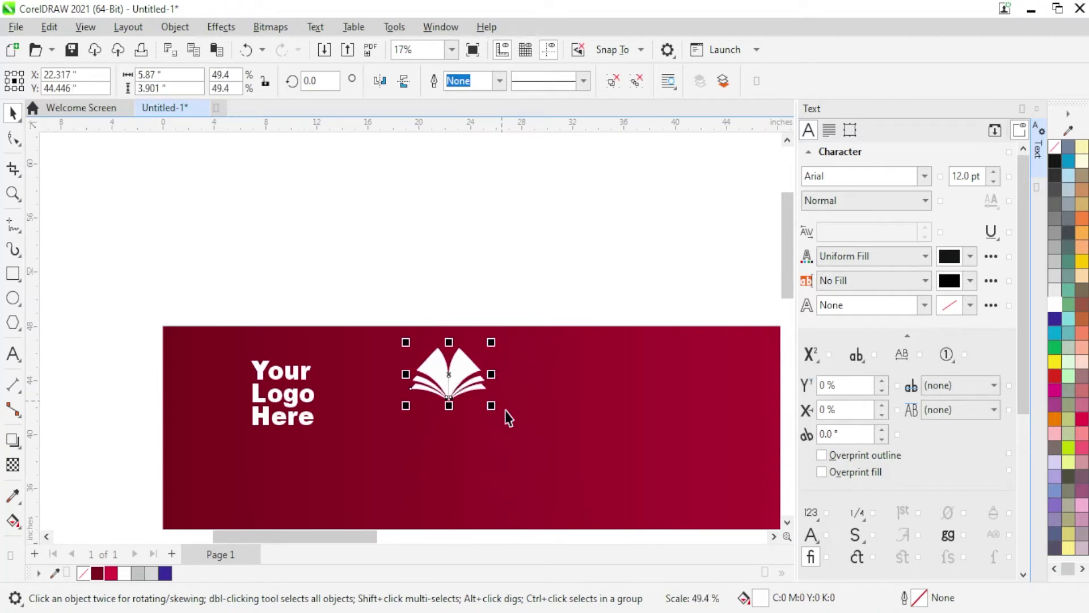
drag(445, 363, 223, 380)
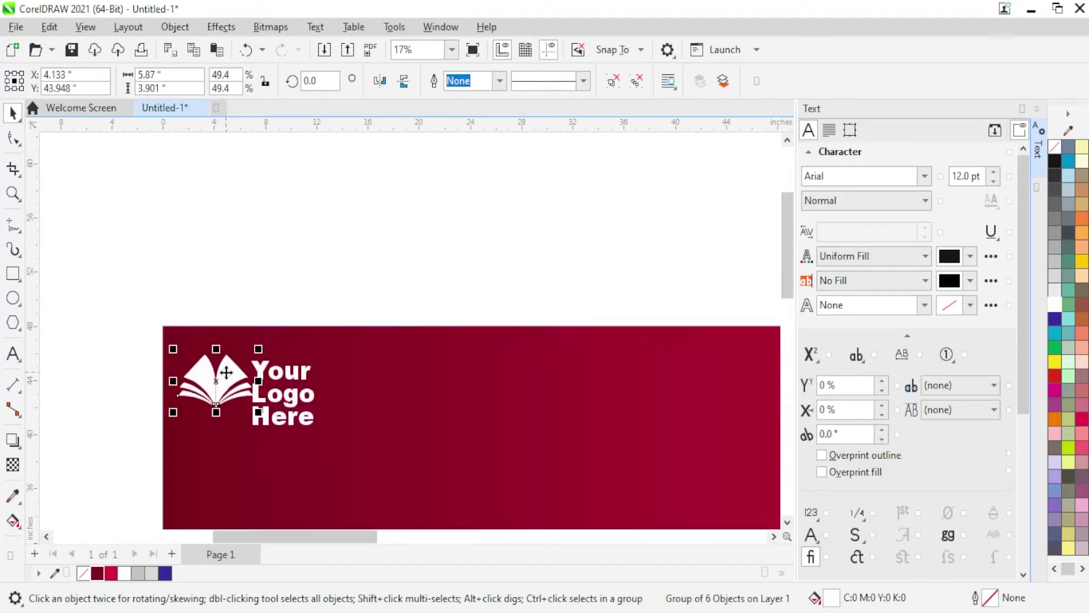
- Shrink the 'Your Logo Here' text to match the book icon and nudge it closer
click(274, 364)
scroll(296, 428, up, 1)
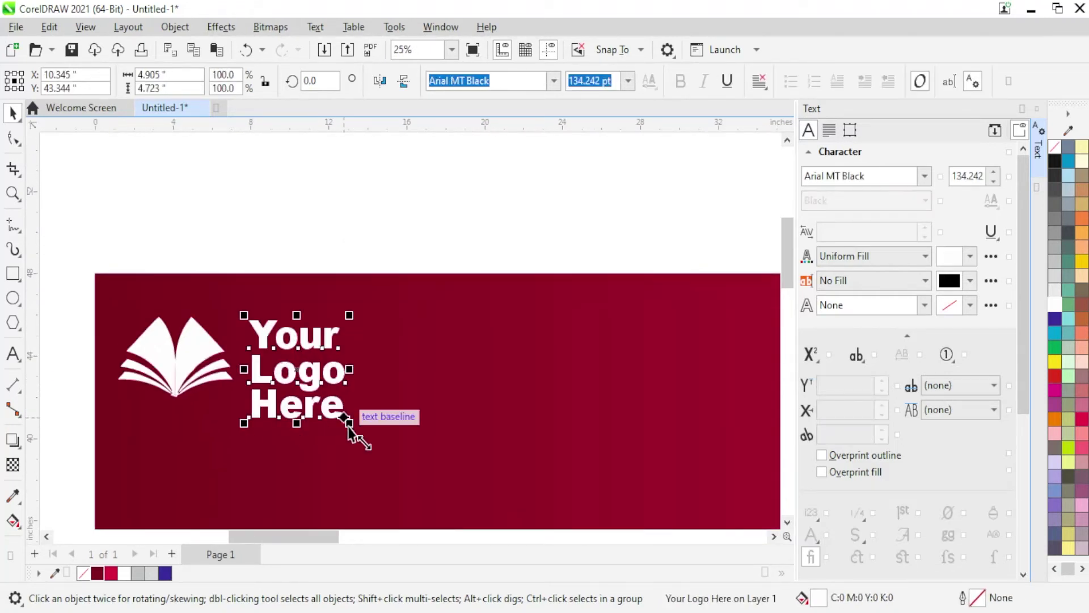
drag(339, 420, 323, 397)
drag(271, 322, 264, 323)
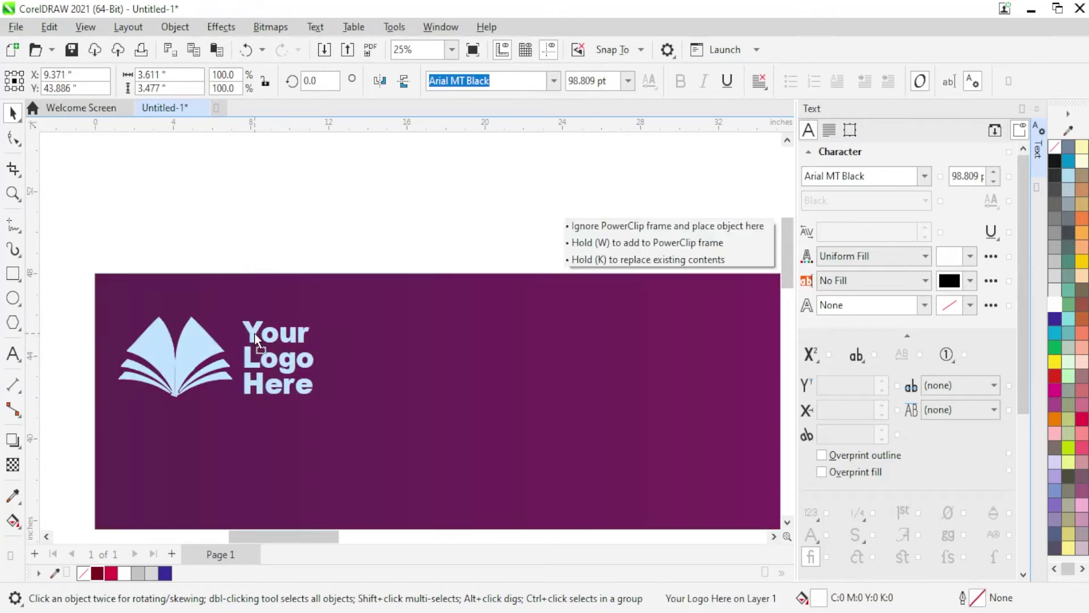
scroll(248, 288, down, 2)
scroll(247, 288, down, 1)
drag(145, 236, 306, 330)
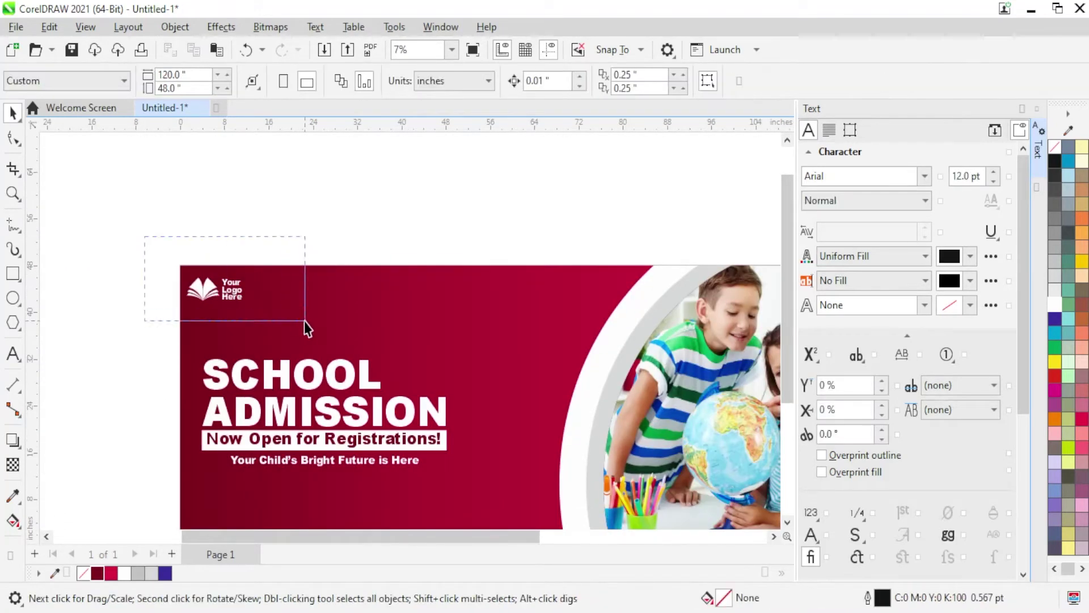
click(295, 209)
- Nudge the four headline text objects up three steps
scroll(304, 227, down, 2)
scroll(387, 331, up, 1)
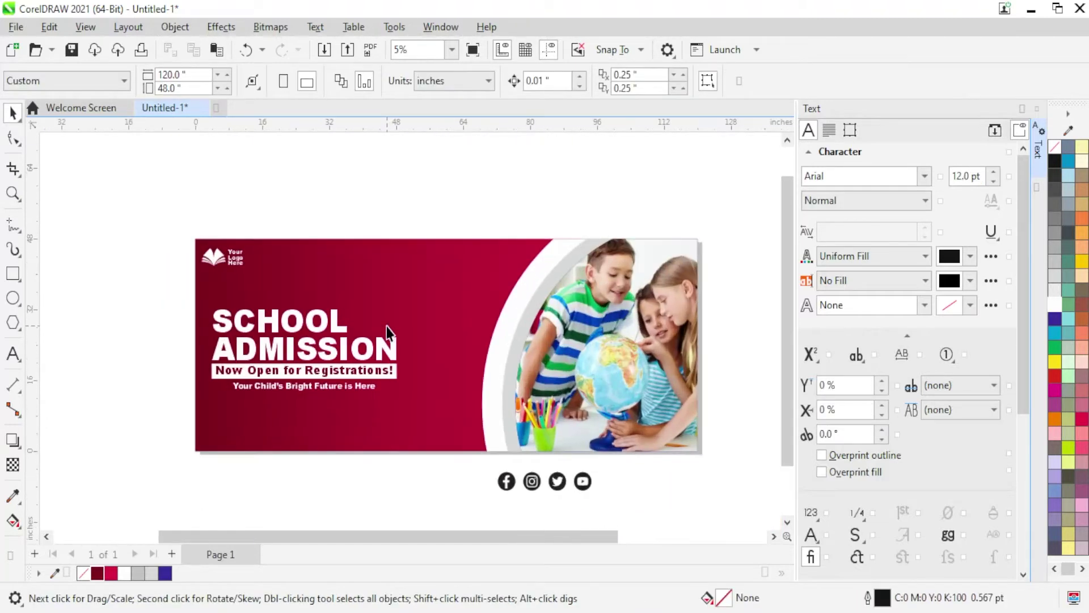
drag(146, 293, 479, 394)
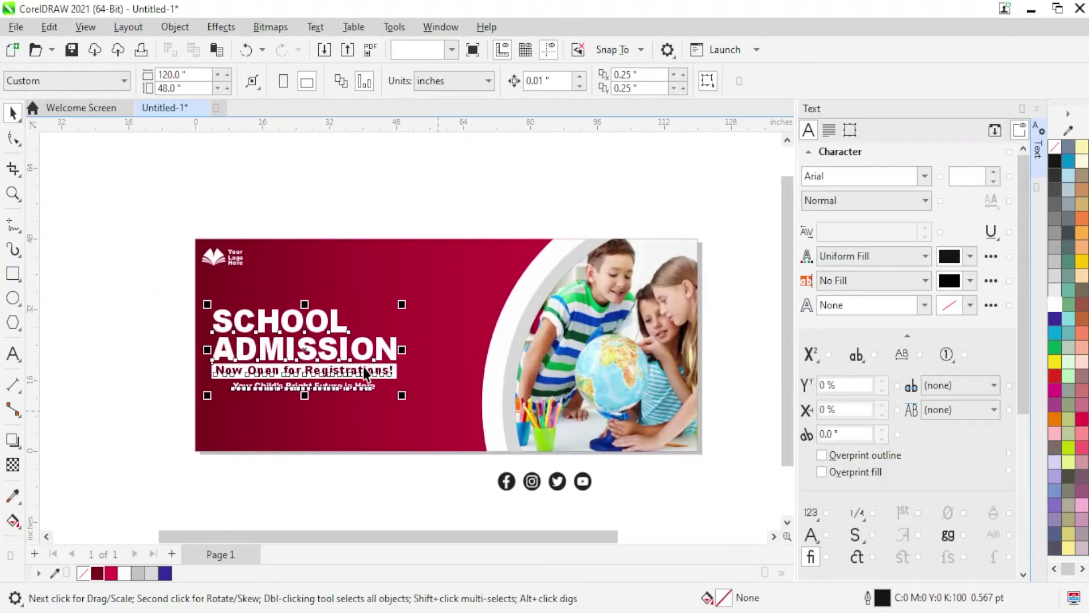
key(Up)
key(Up)
key(Up)
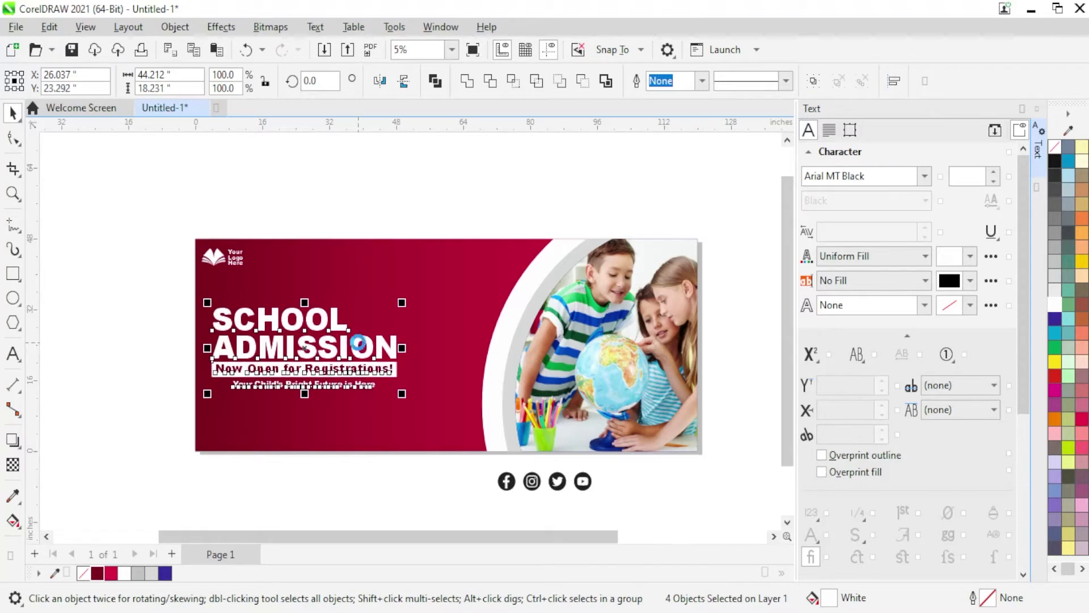
key(Up)
key(Up)
key(Up)
key(Up)
key(Up)
key(Up)
key(Up)
key(Up)
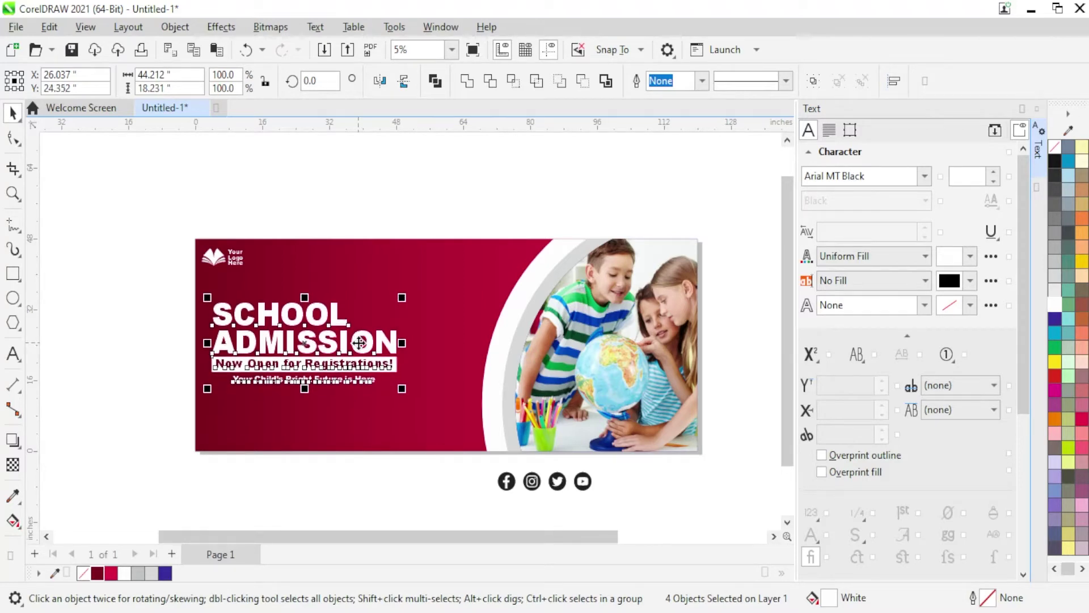
key(Up)
click(151, 365)
scroll(181, 377, up, 1)
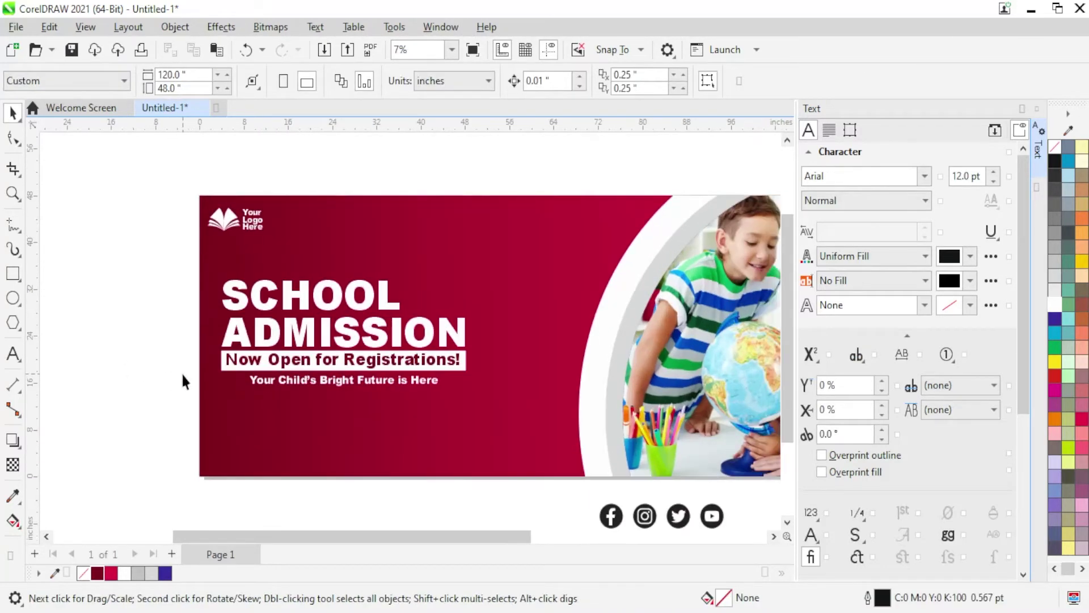
scroll(182, 372, down, 1)
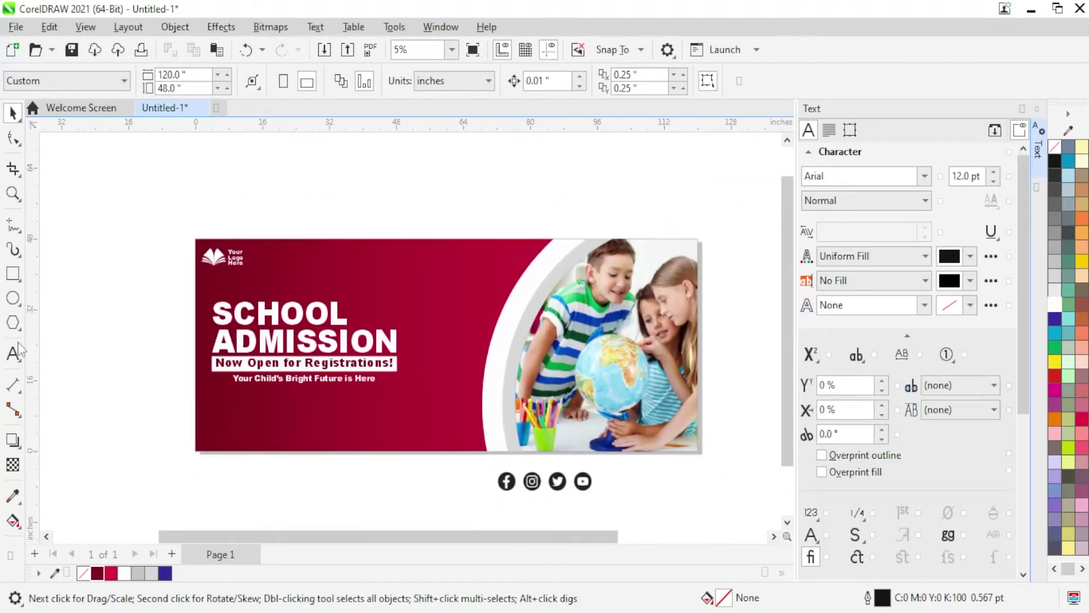
- Draw a rectangle over the banner's lower part, convert it to curves and bend its top edge downward
key(F6)
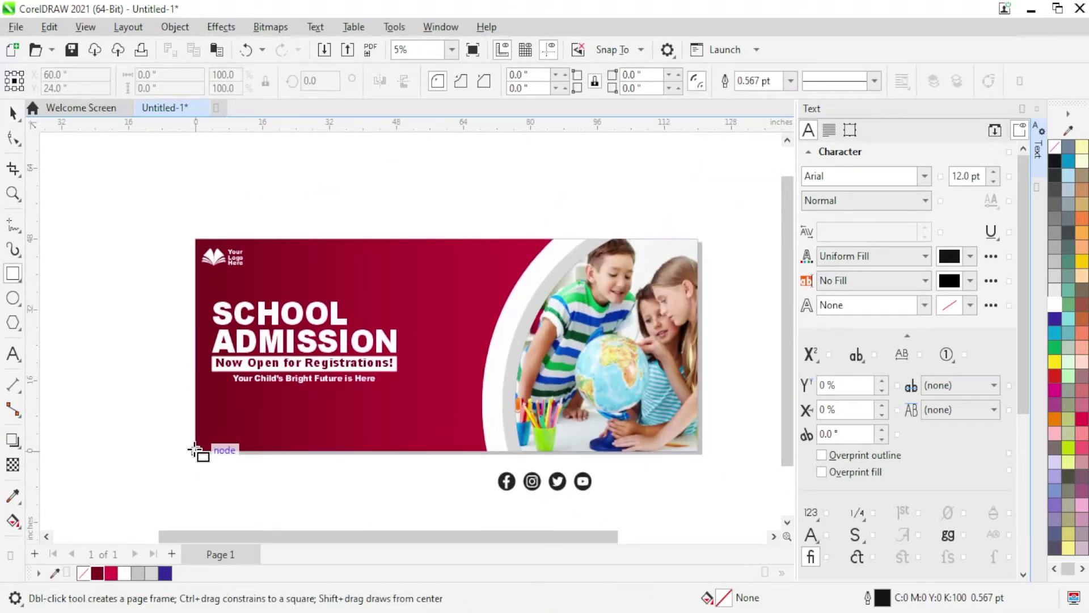
drag(196, 451, 491, 387)
key(ctrl+q)
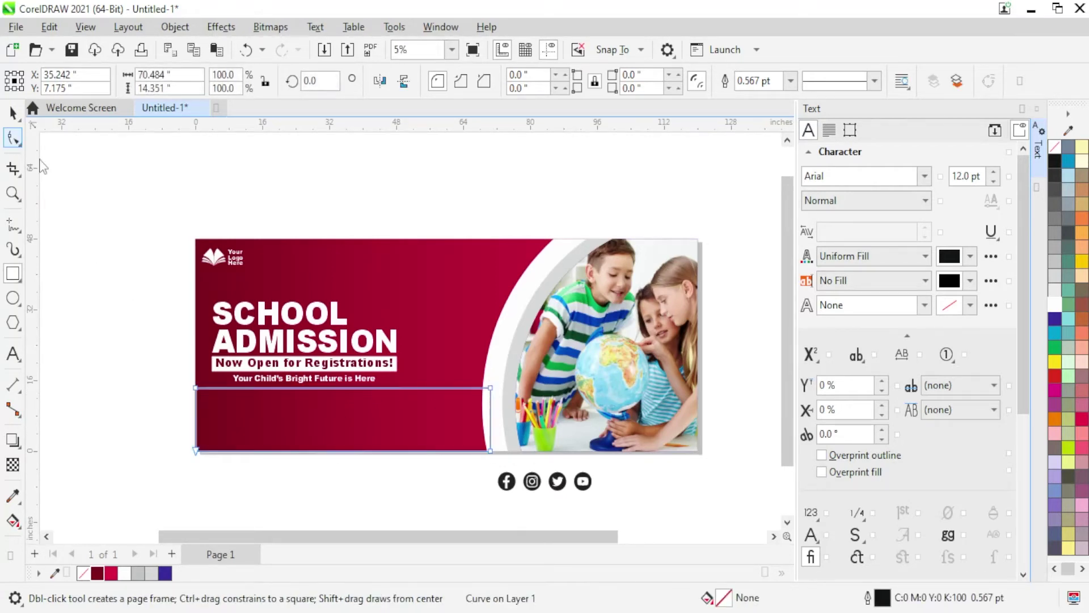
click(12, 138)
scroll(343, 381, up, 2)
click(242, 81)
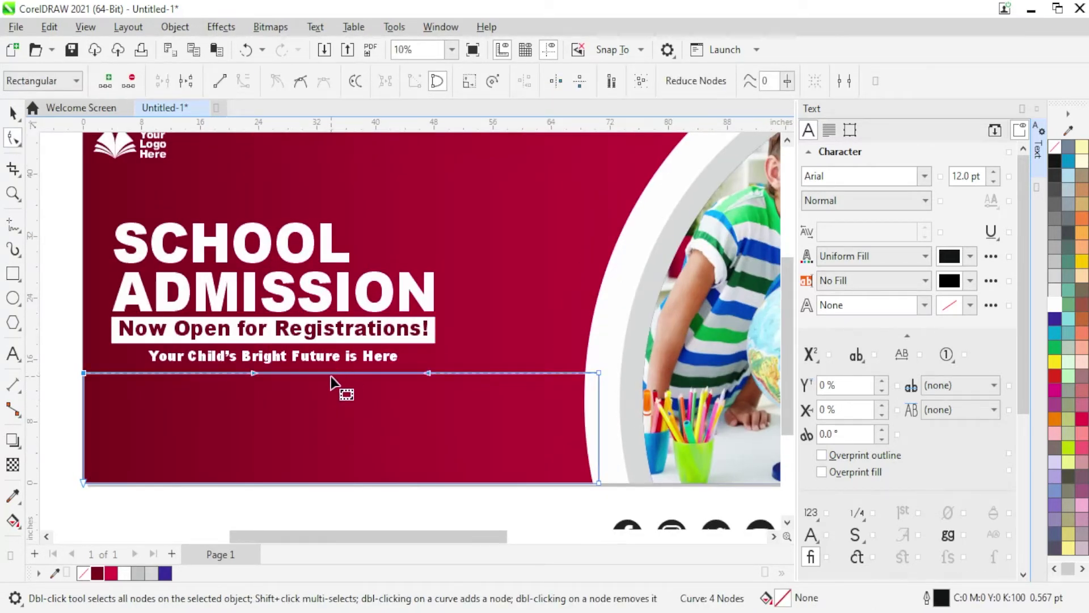
drag(338, 373, 335, 393)
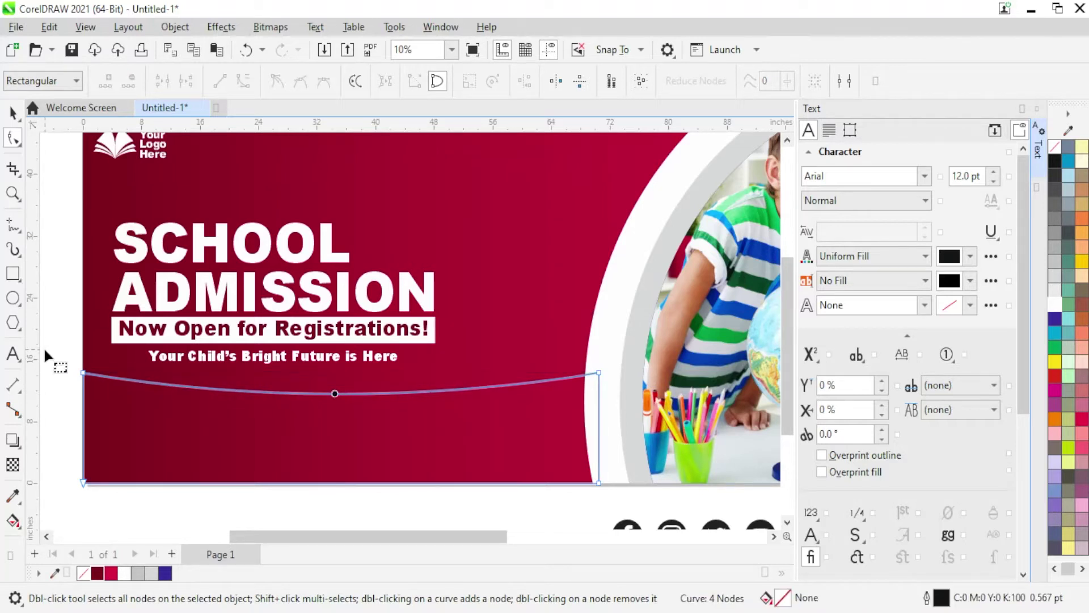
drag(44, 351, 638, 418)
key(Down)
key(Down)
key(Down)
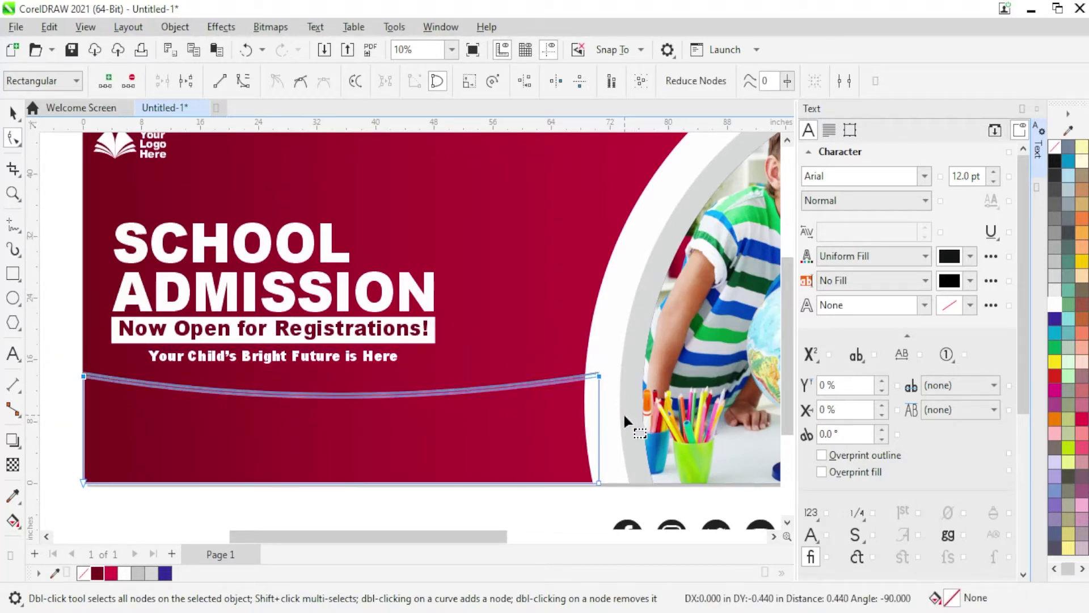
key(Down)
key(Down)
key(Down)
key(Down)
key(Down)
key(Down)
key(Down)
key(Down)
key(Down)
drag(624, 418, 624, 418)
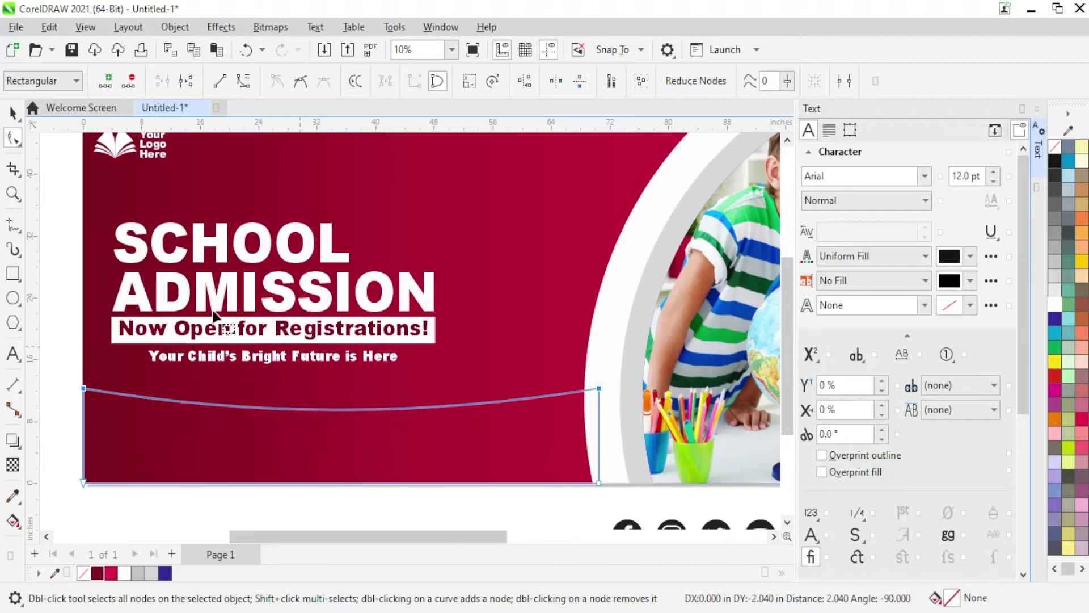
- Fill the curved shape white with no outline and view the whole banner
click(12, 114)
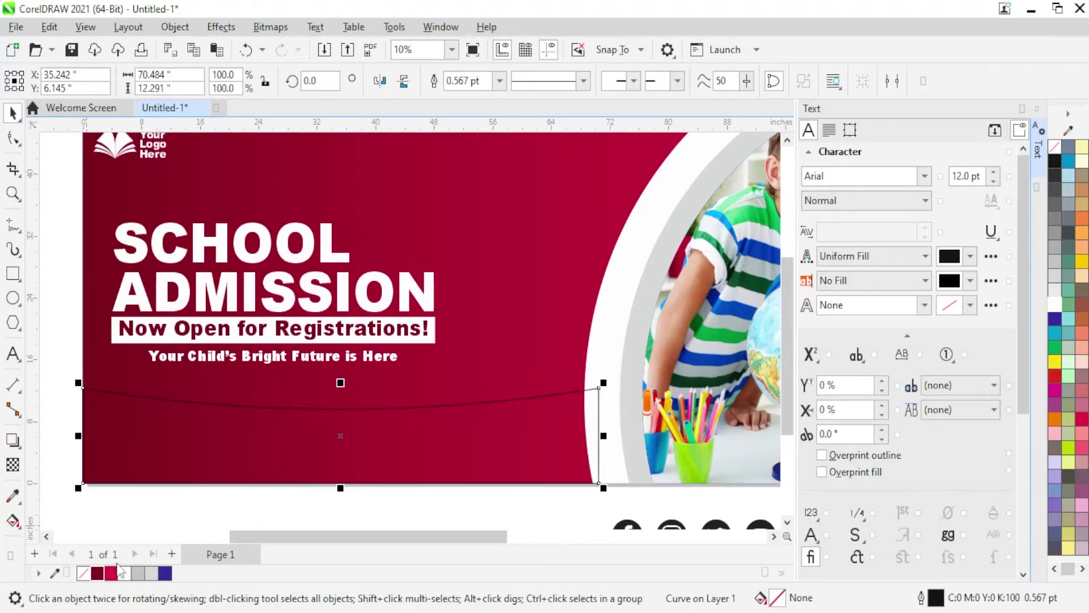
click(124, 573)
right_click(97, 573)
key(Escape)
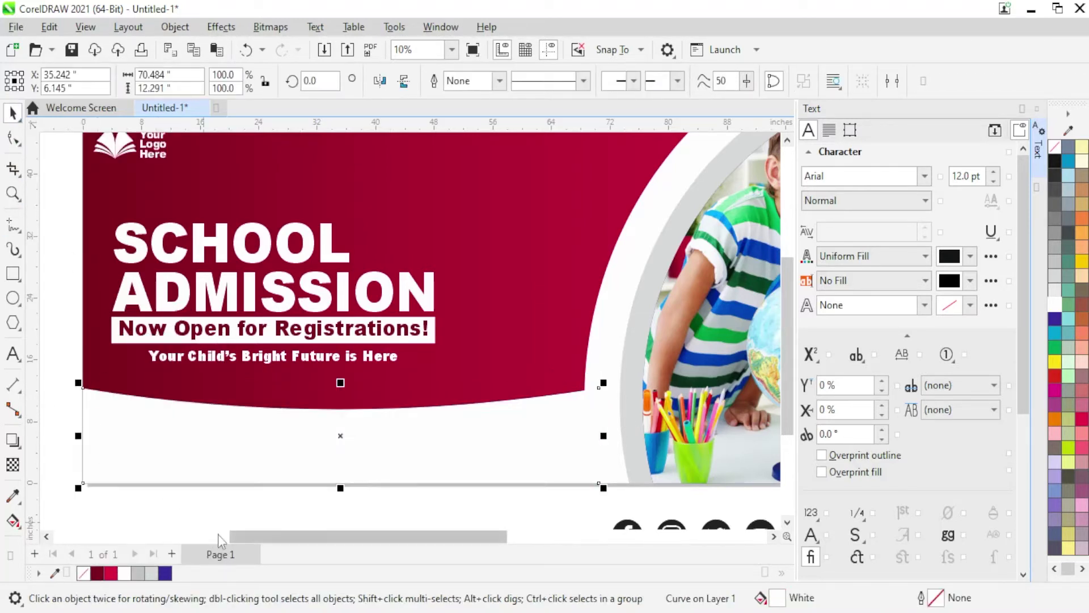
click(218, 533)
click(224, 405)
scroll(305, 401, down, 2)
scroll(680, 459, up, 1)
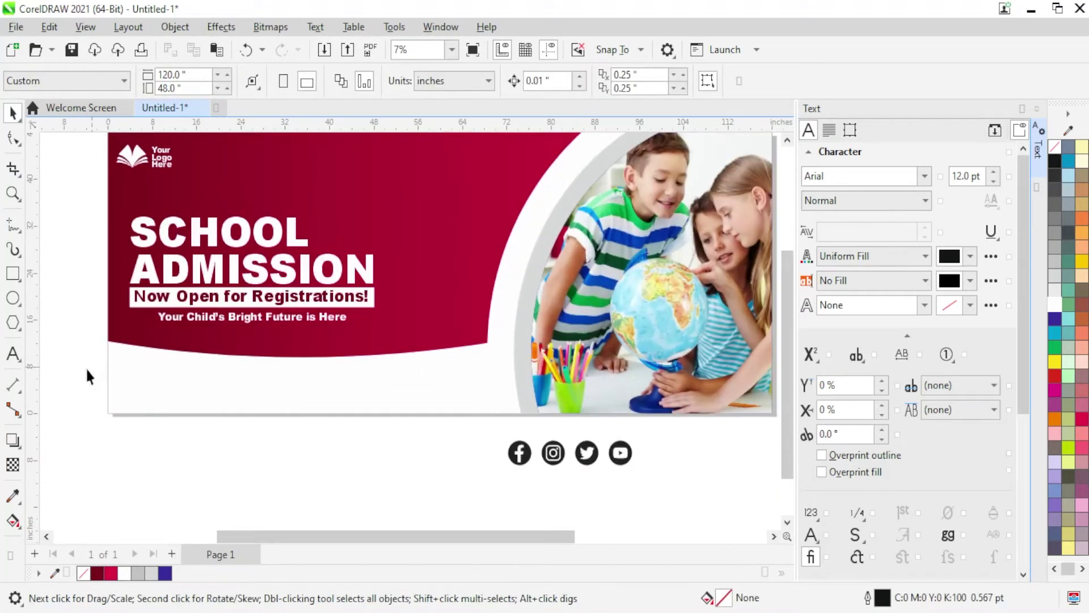
scroll(86, 366, up, 2)
- Duplicate the tagline, retype it as 'Enroll Now' and set it to All Caps
scroll(227, 301, up, 1)
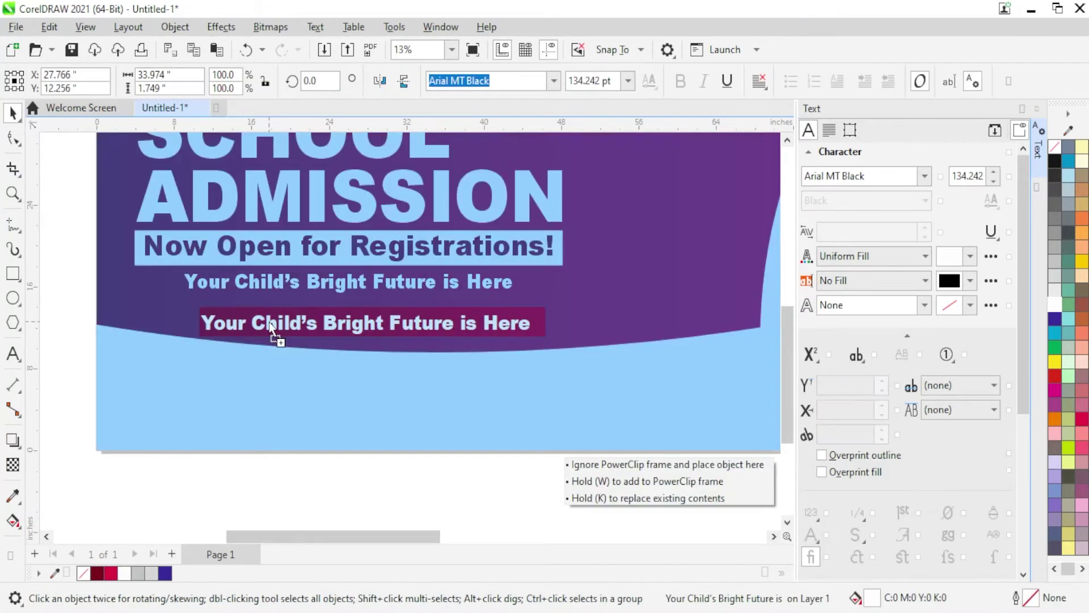
drag(251, 284, 269, 322)
key(ctrl+a)
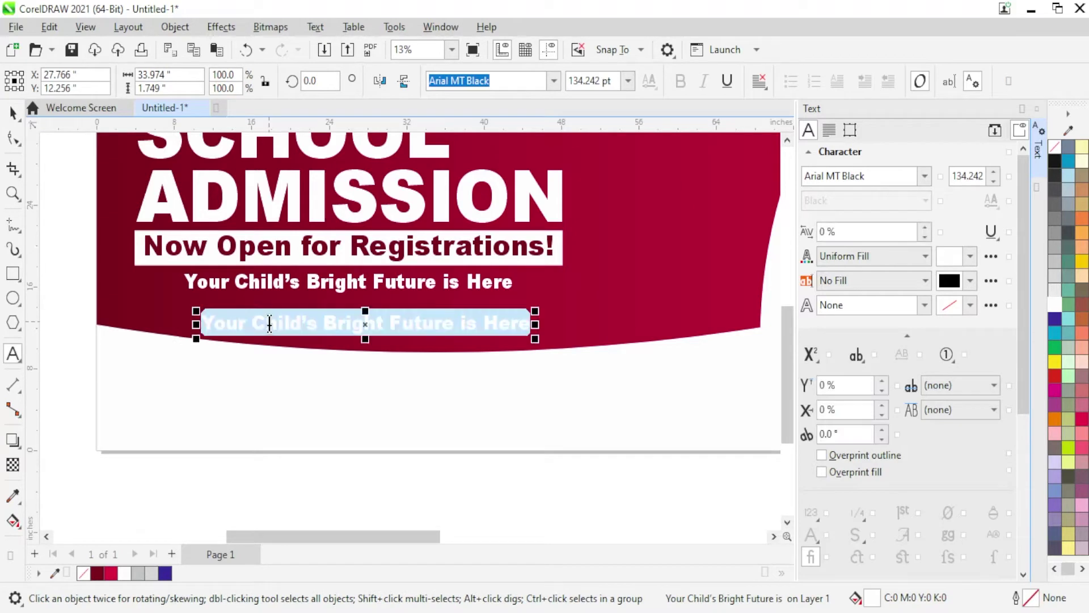
text(Enroll )
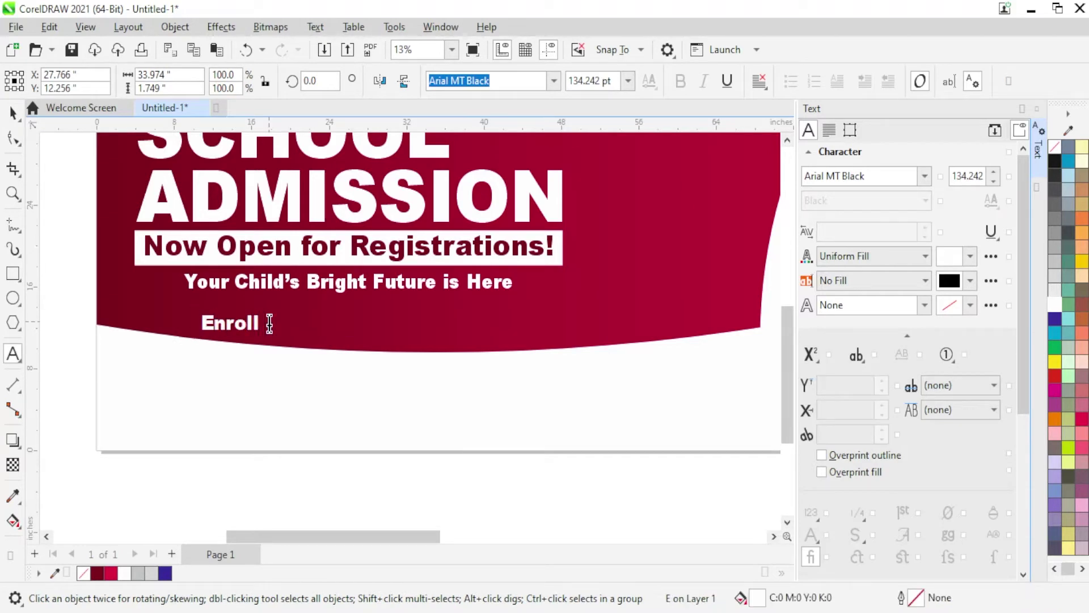
text(Now)
scroll(266, 327, up, 1)
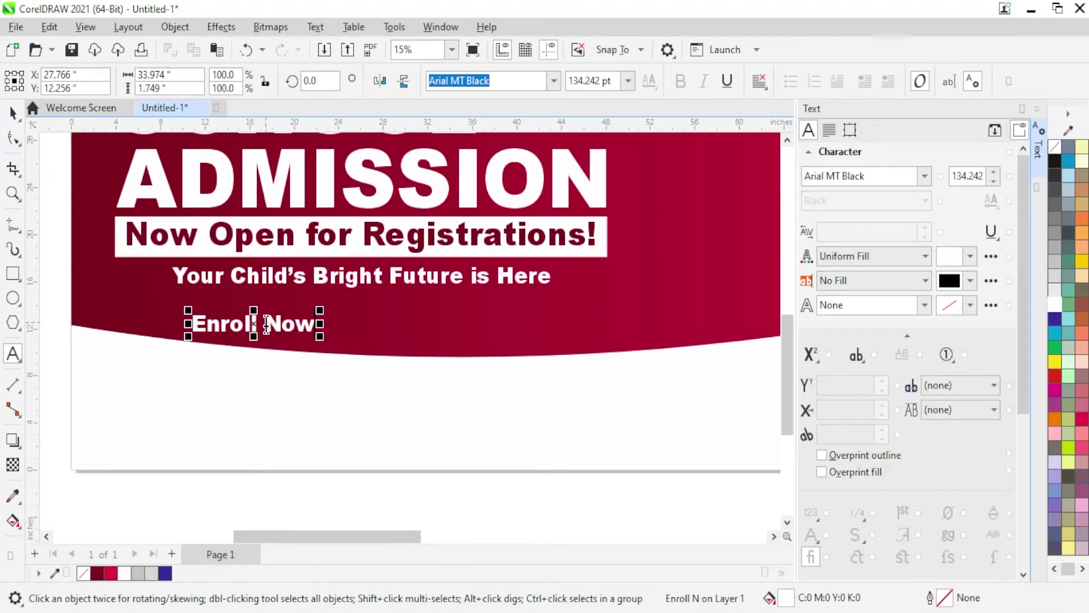
click(856, 354)
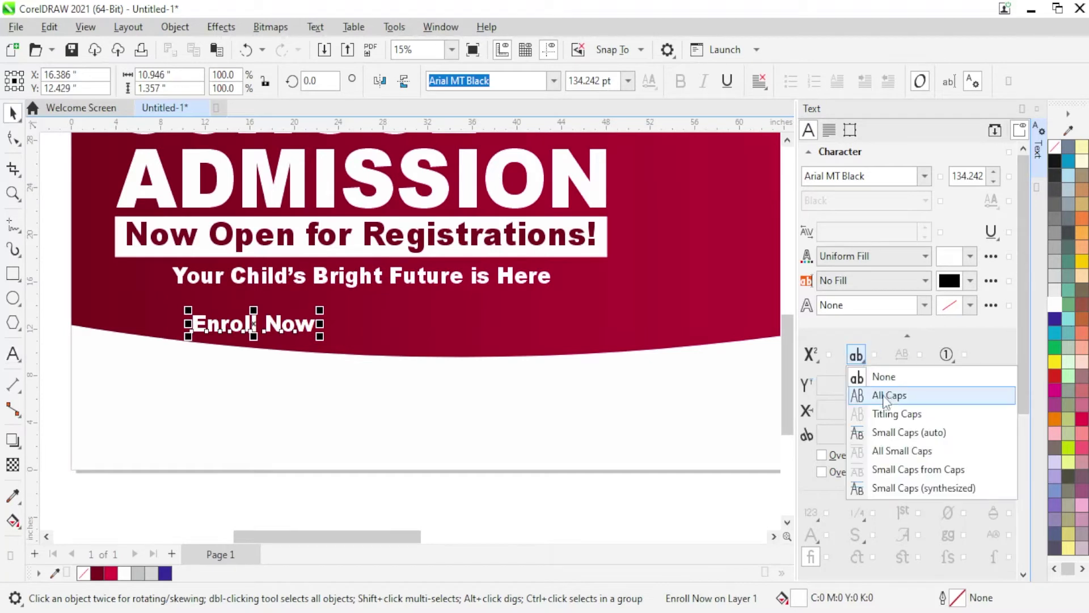
click(886, 394)
- Draw a dark maroon rectangle with no outline and round its corners into a pill
key(F6)
scroll(102, 390, up, 1)
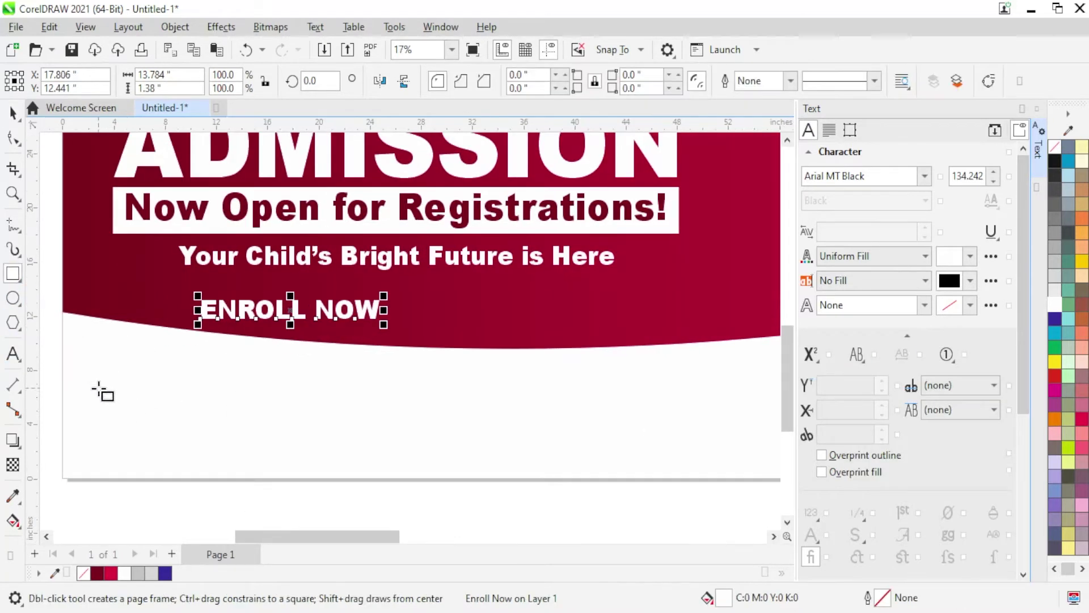
mouse_move(98, 388)
mouse_down()
mouse_move(300, 445)
mouse_move(287, 439)
mouse_up()
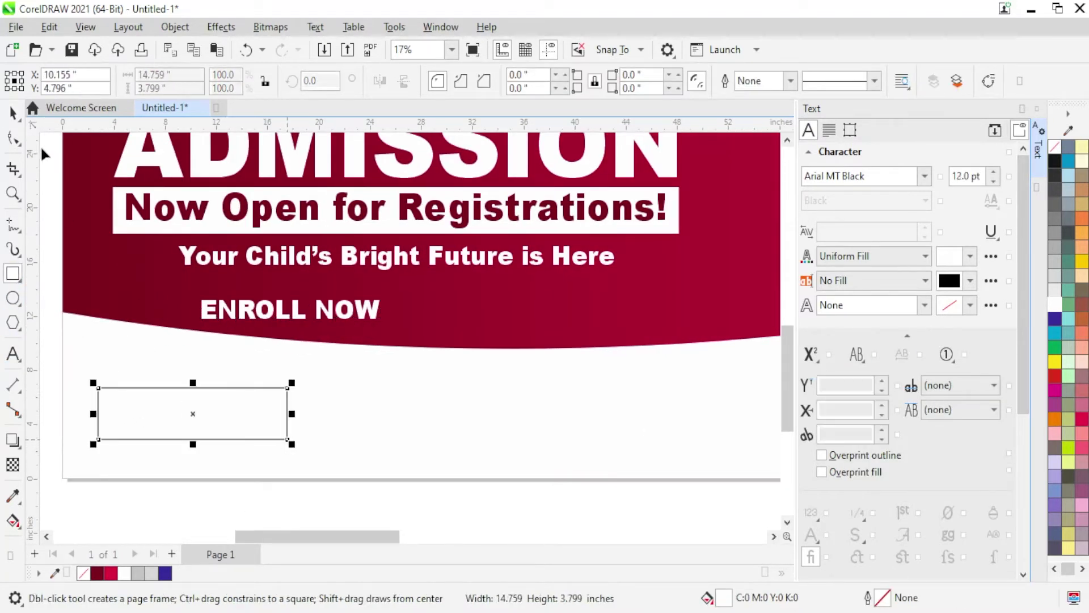
key(space)
click(100, 573)
right_click(84, 573)
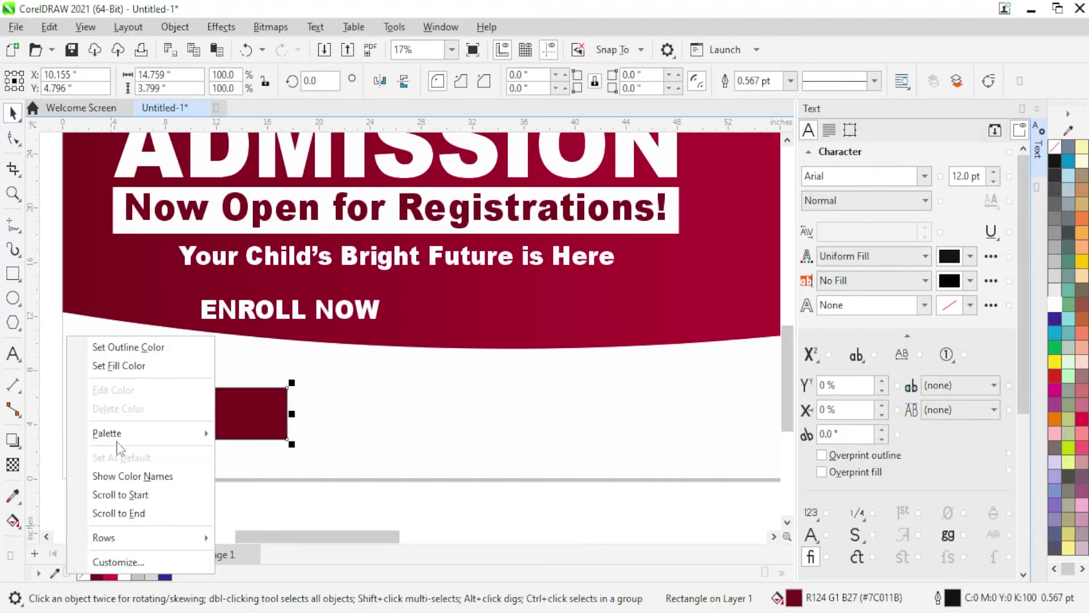
click(101, 346)
scroll(269, 365, down, 1)
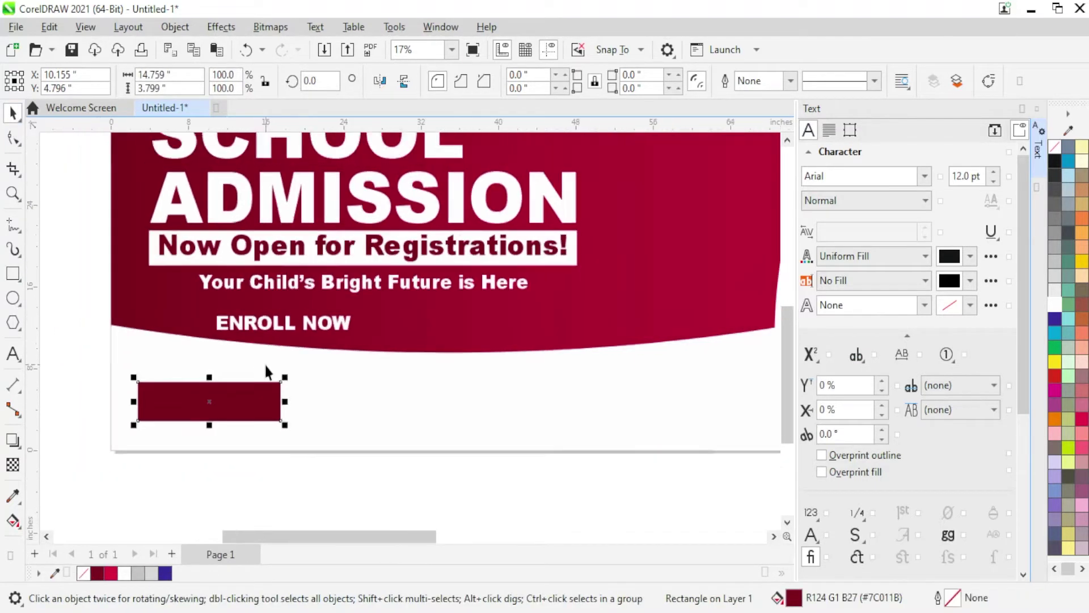
key(F10)
drag(139, 384, 188, 391)
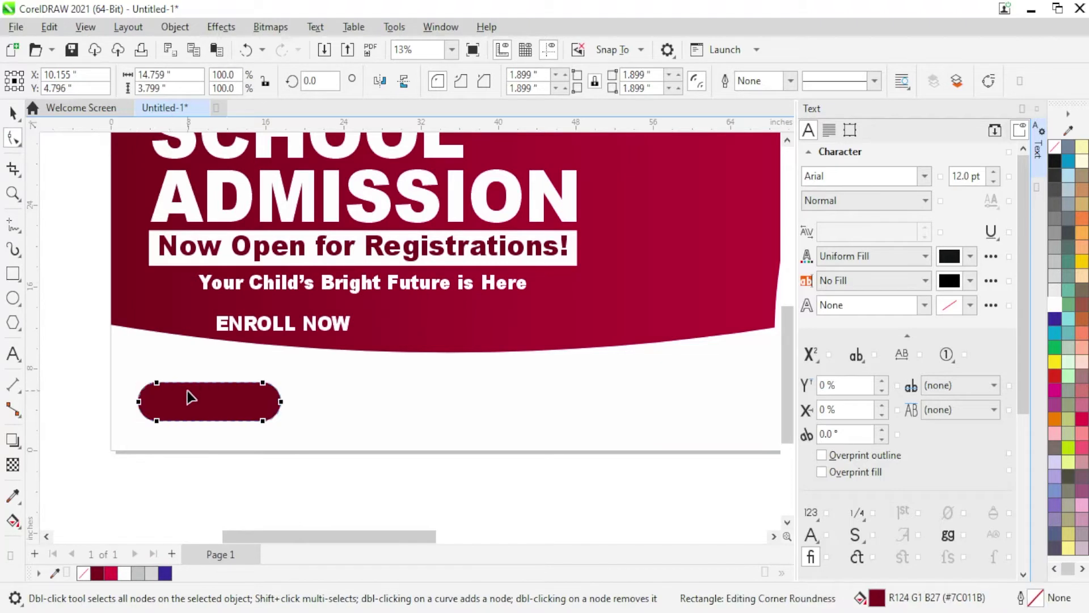
- Centre the ENROLL NOW text horizontally and vertically on the pill button
click(9, 112)
click(221, 329)
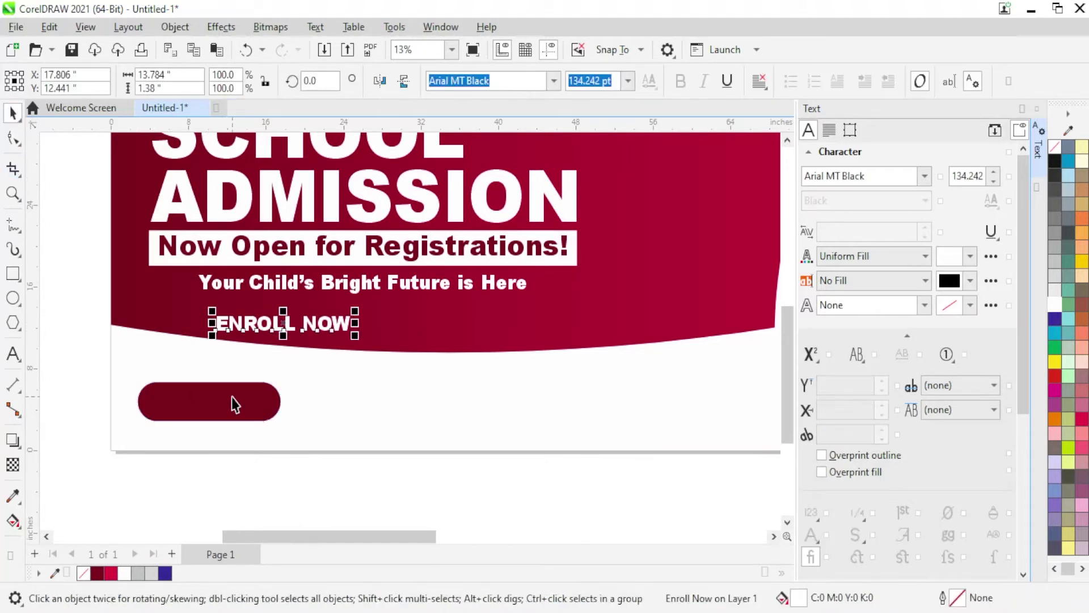
shift+click(226, 404)
key(c)
key(e)
key(Escape)
- Enlarge the pill slightly around the text and place a copy of ENROLL NOW to the right
click(200, 409)
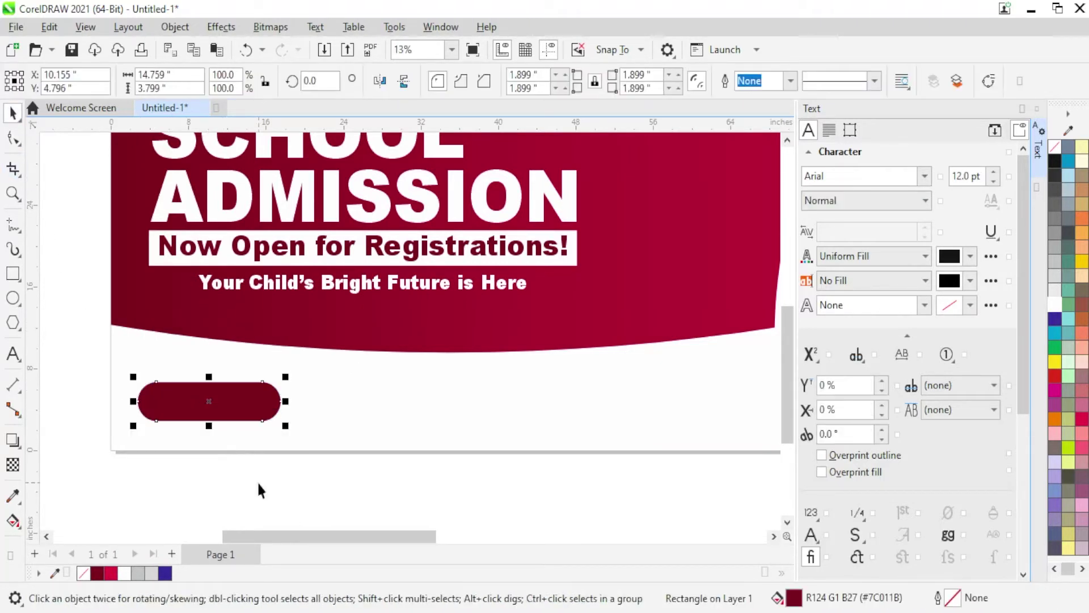
scroll(267, 448, up, 2)
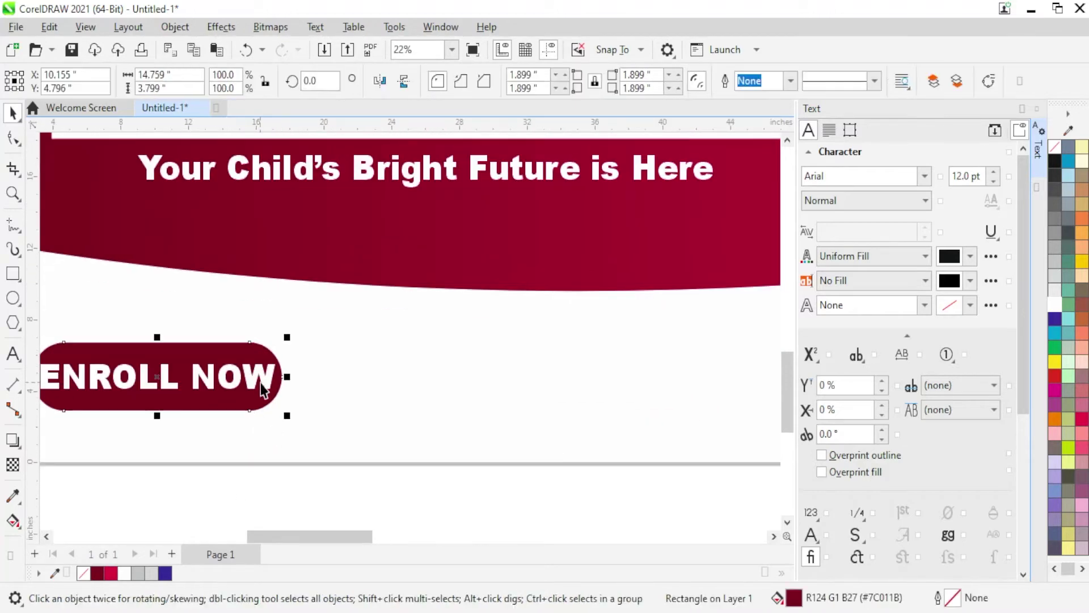
drag(287, 337, 298, 332)
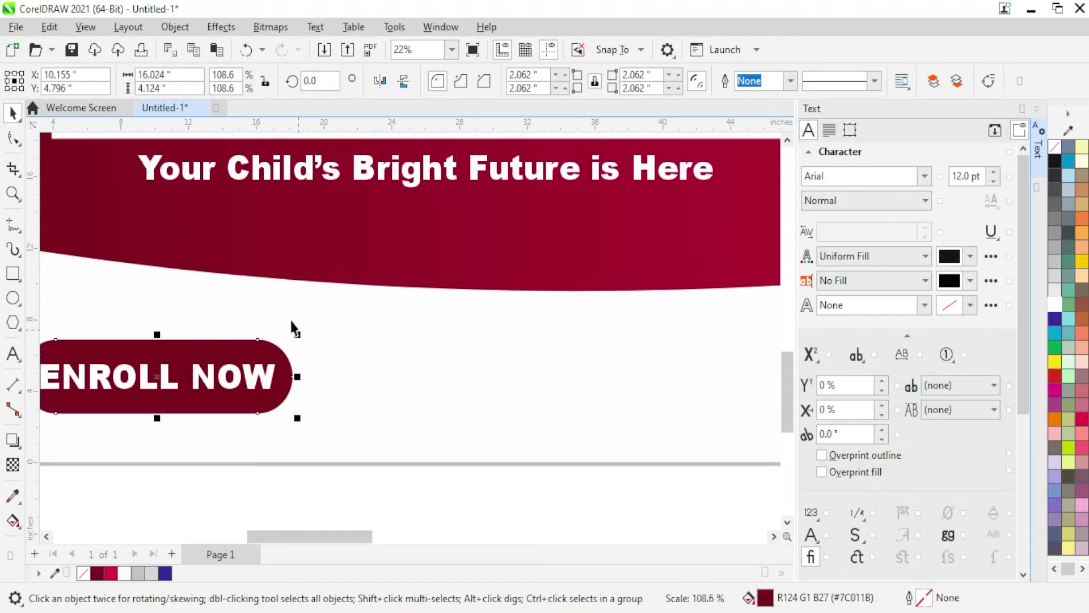
scroll(291, 321, down, 2)
key(Escape)
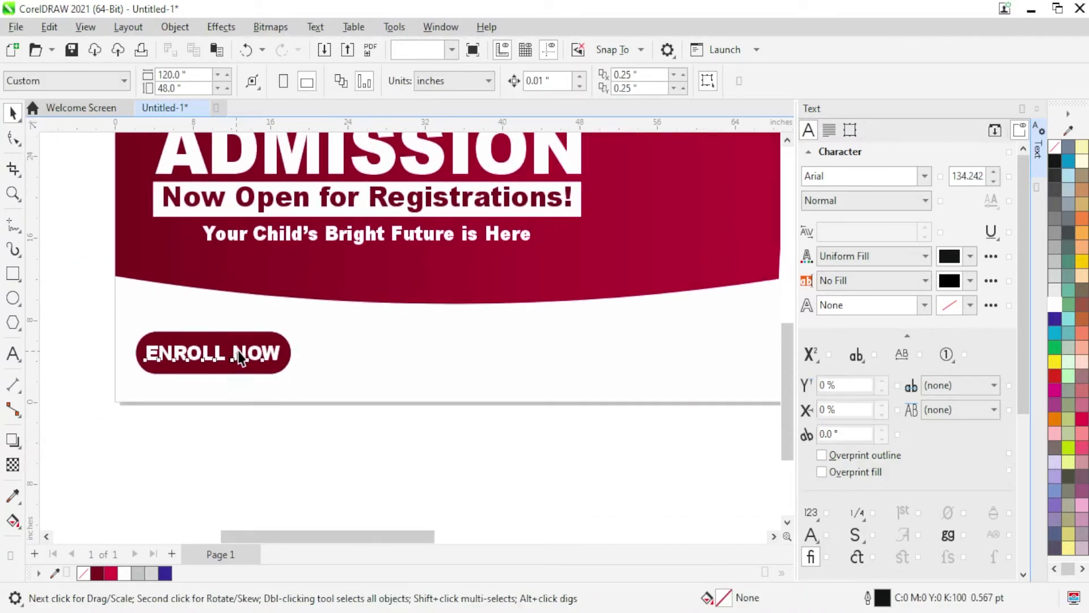
drag(238, 359, 436, 358)
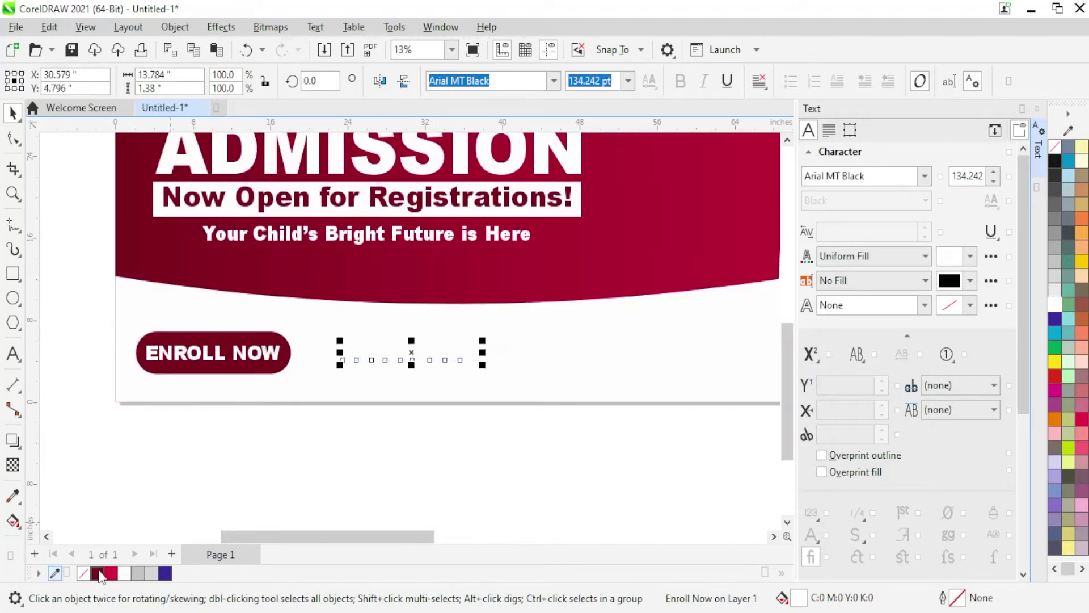
click(97, 573)
key(F8)
text(+91 0000 000 000)
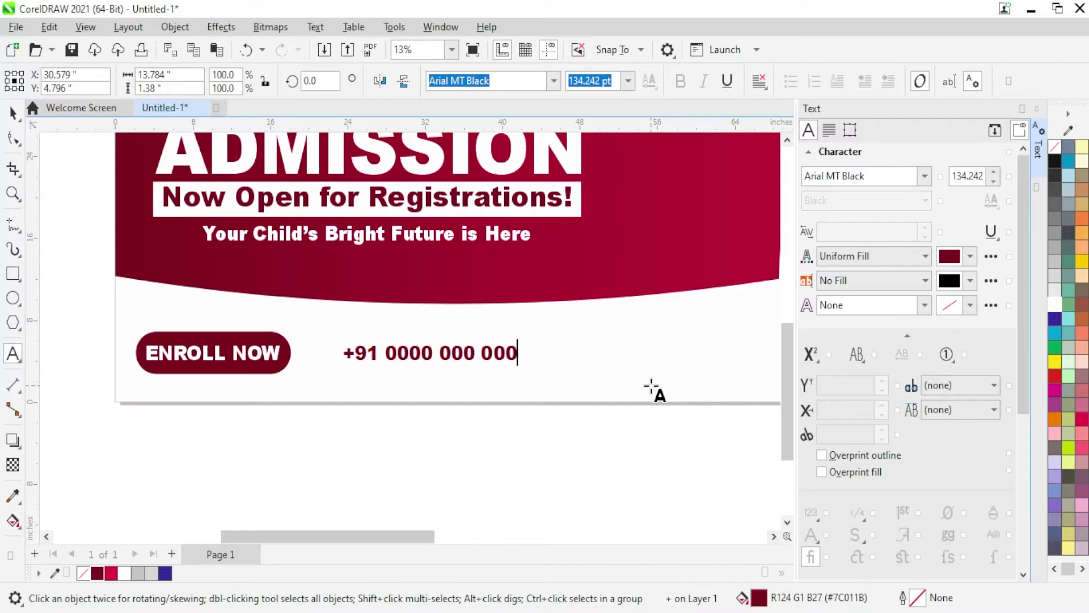
key(Escape)
scroll(476, 340, down, 2)
scroll(239, 318, up, 2)
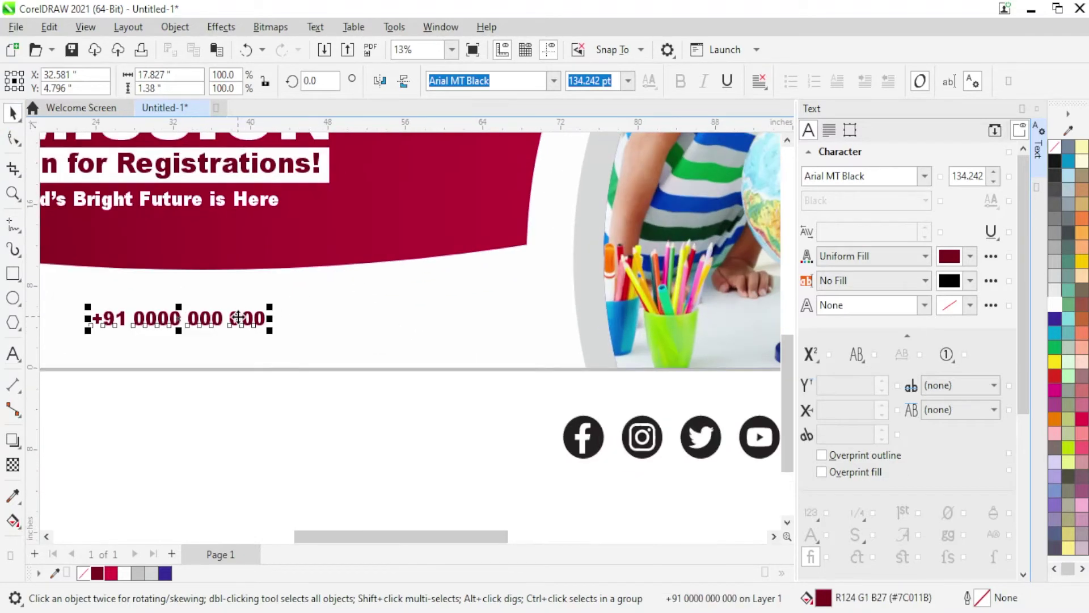
- Place a copy of the phone text to the right and retype it as the web address
drag(238, 317, 458, 318)
key(F8)
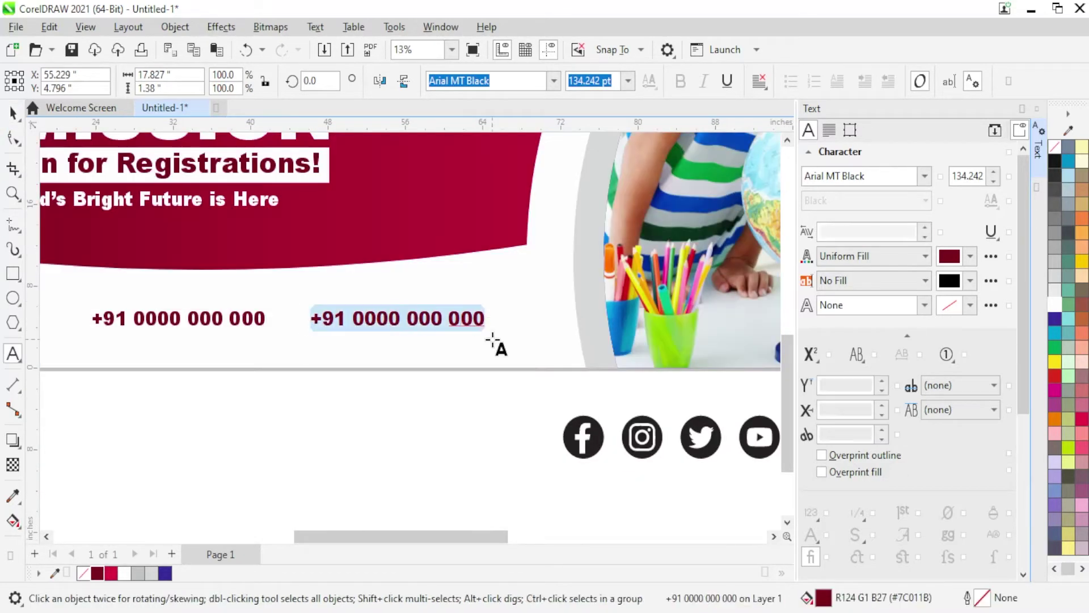
text(YOU)
key(BackSpace)
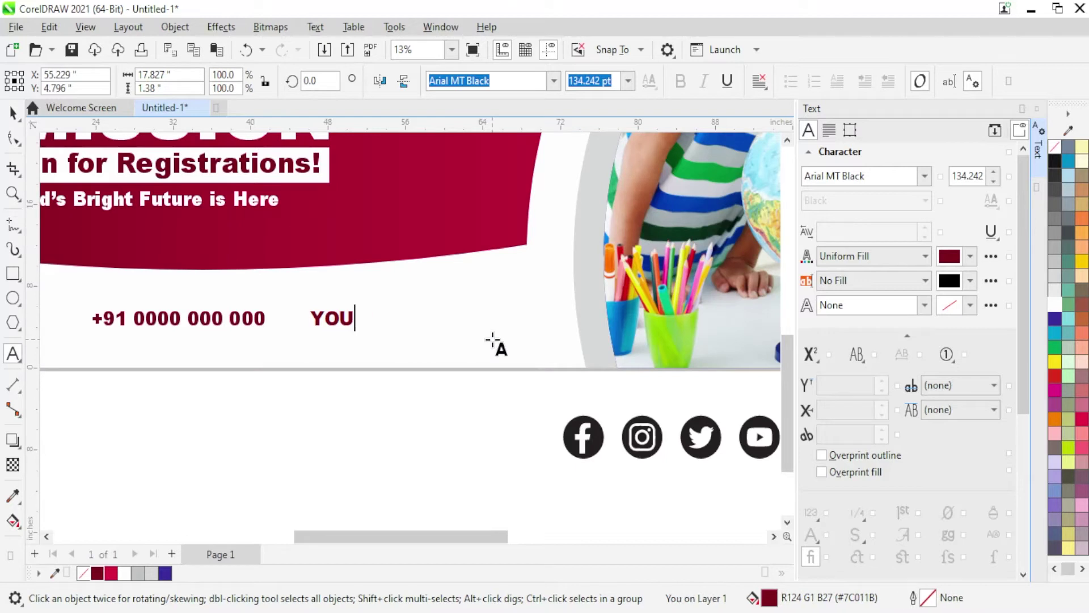
key(BackSpace)
key(BackSpace)
key(BackSpace)
text(.WEBADDRESS.COM)
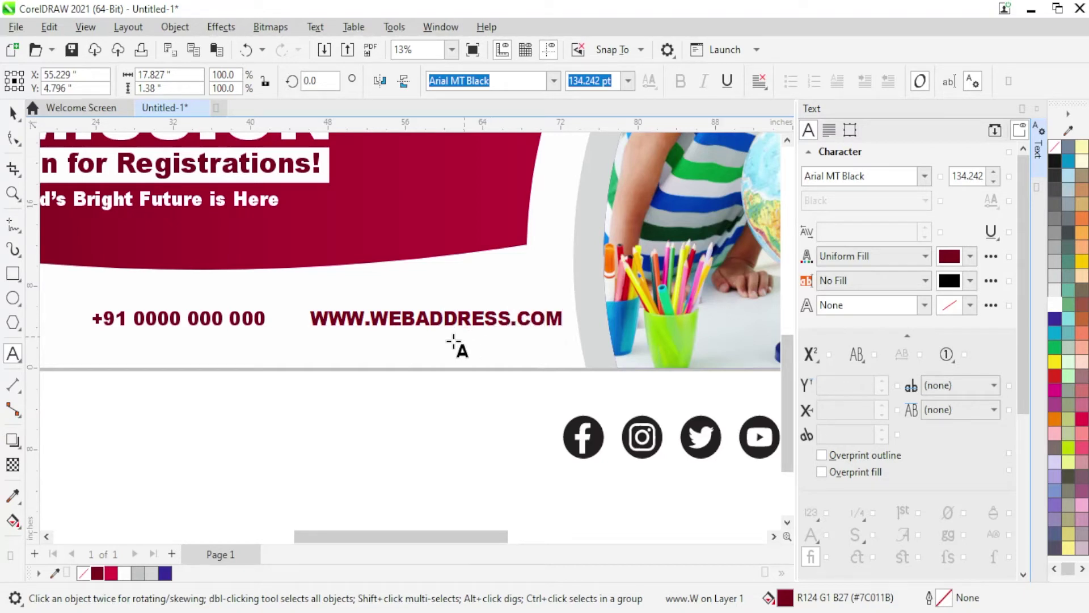
- Set the web address capitals to None and make its first letter a lowercase w
click(12, 112)
click(858, 355)
click(870, 376)
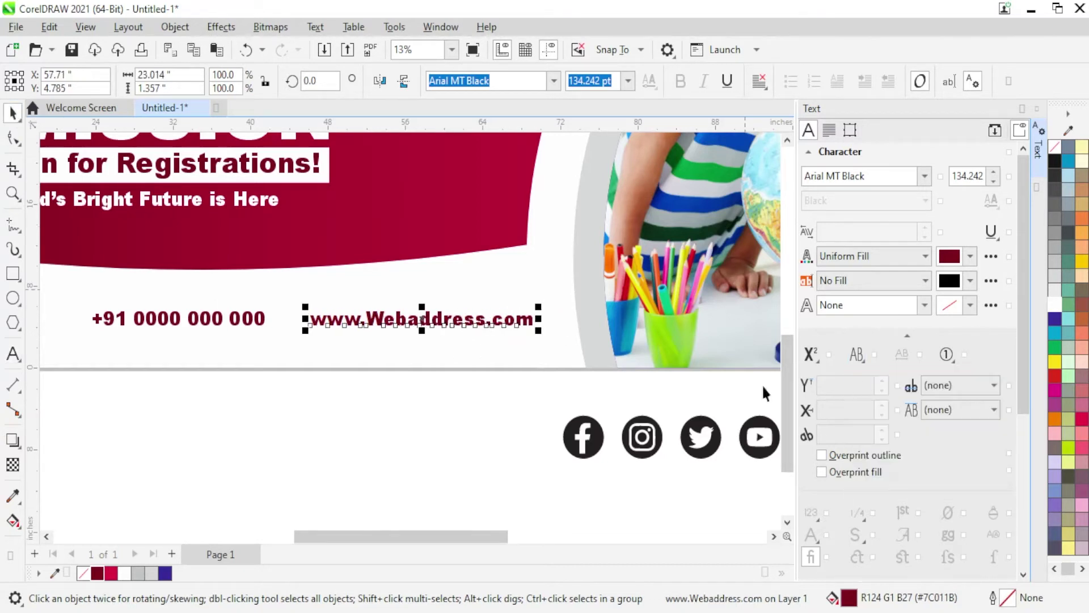
double_click(374, 314)
key(BackSpace)
text(w)
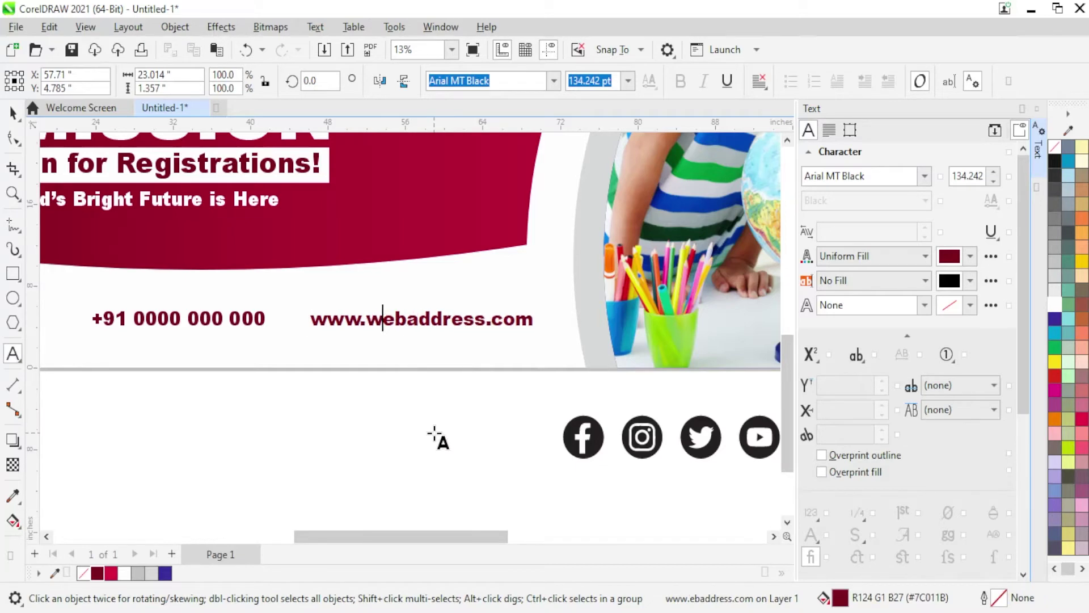
key(ctrl+space)
- Insert 'CALL: ' at the start of the phone number
scroll(285, 331, down, 3)
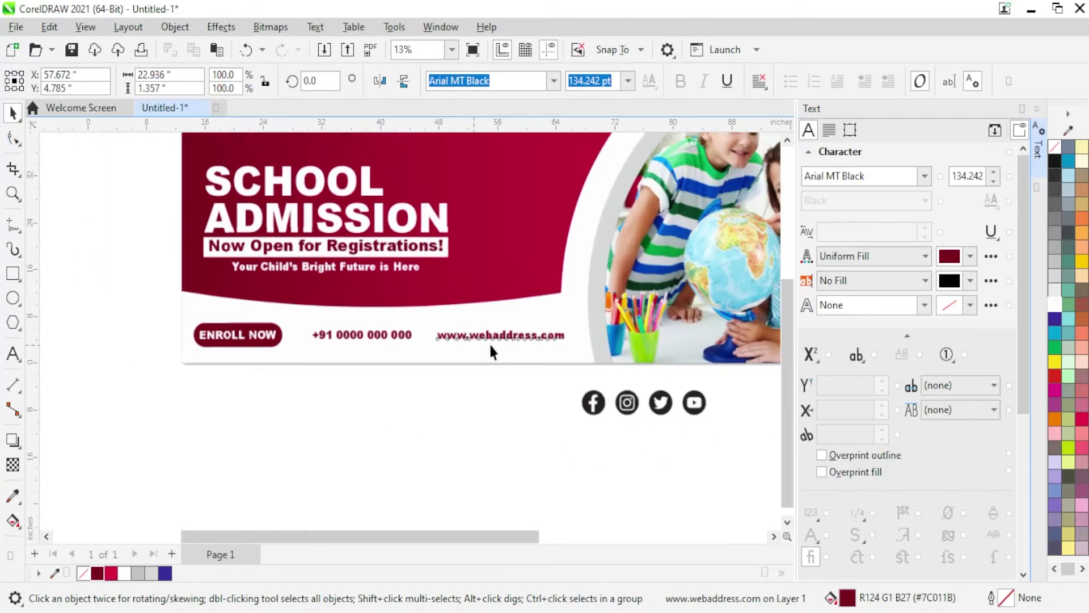
scroll(489, 342, up, 2)
scroll(355, 336, up, 2)
double_click(287, 341)
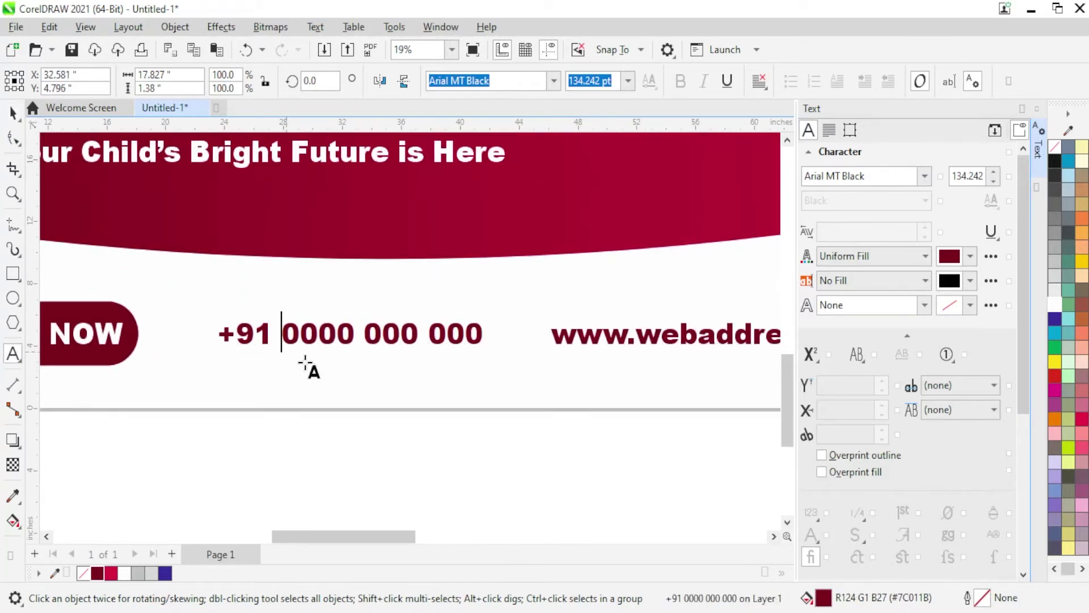
key(Home)
text(CALL)
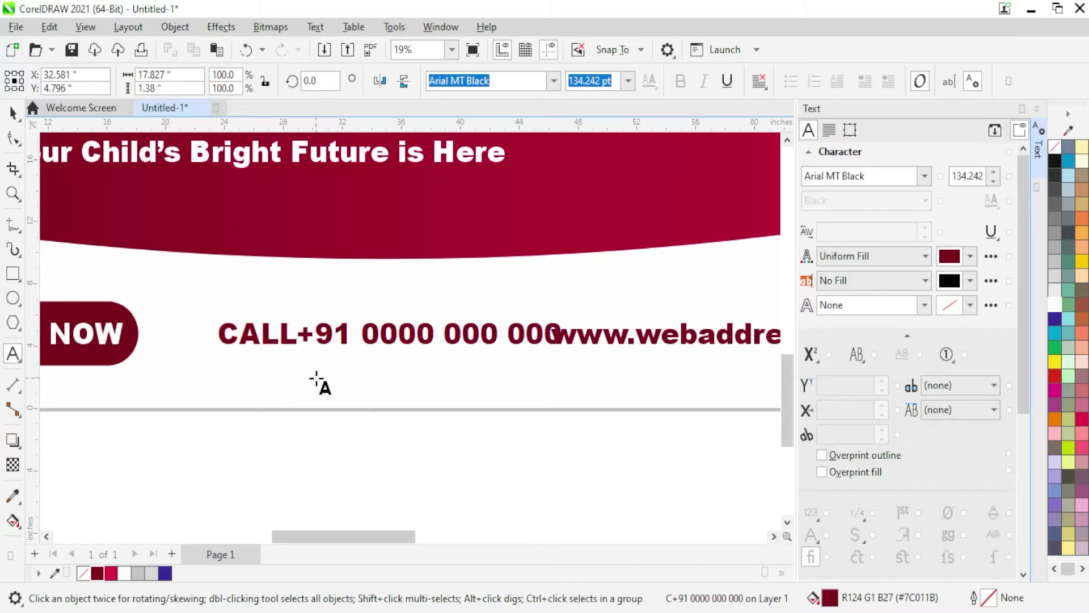
text(:)
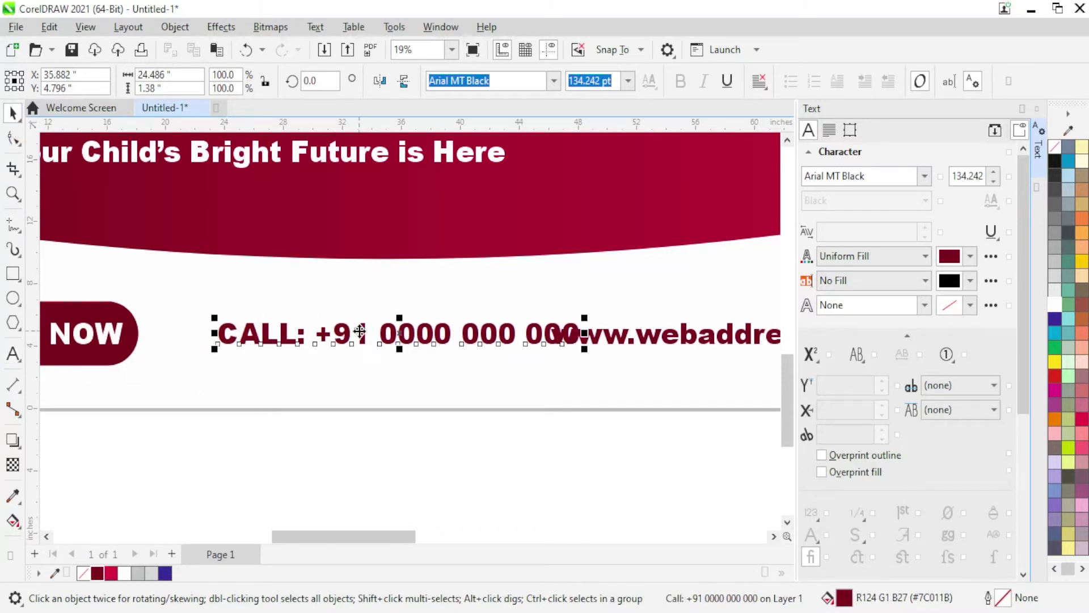
- Space the phone line and web address evenly beside ENROLL NOW
drag(359, 337, 301, 338)
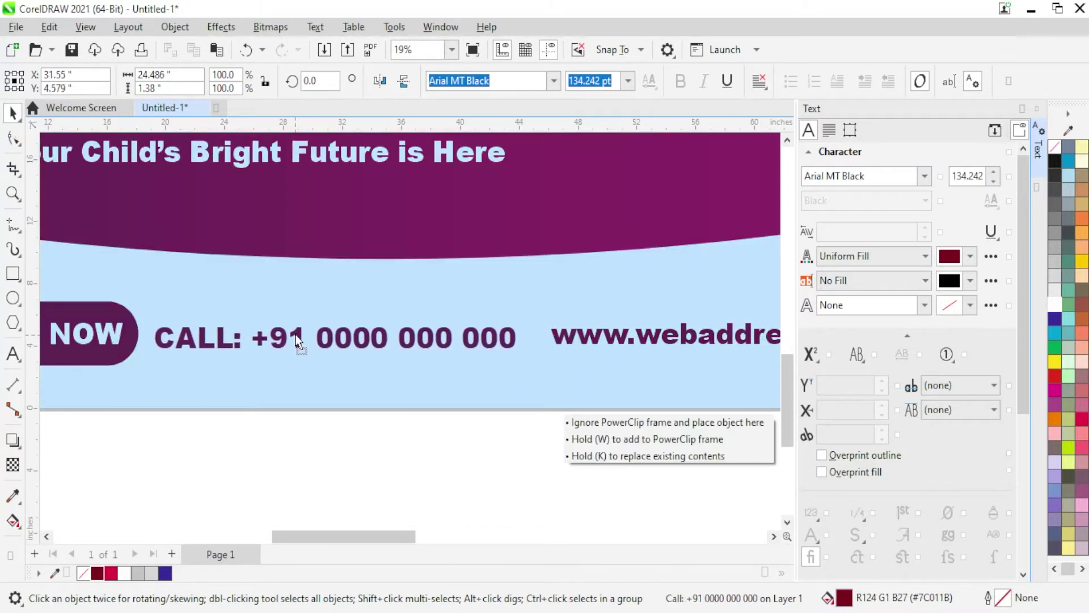
scroll(301, 338, down, 3)
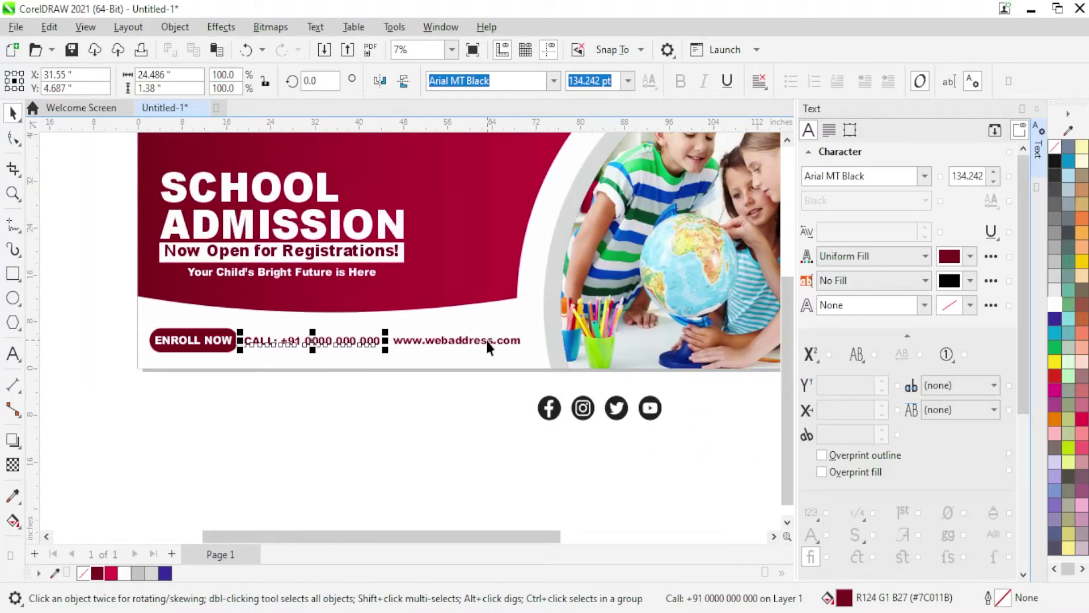
drag(487, 341, 502, 339)
scroll(503, 343, up, 1)
scroll(372, 342, down, 2)
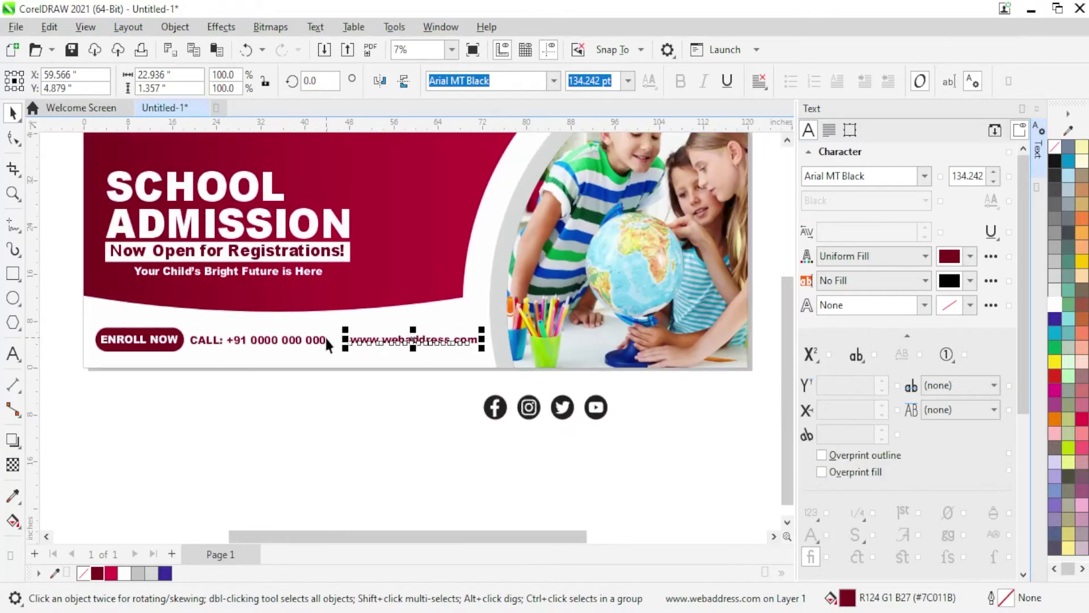
shift+click(325, 338)
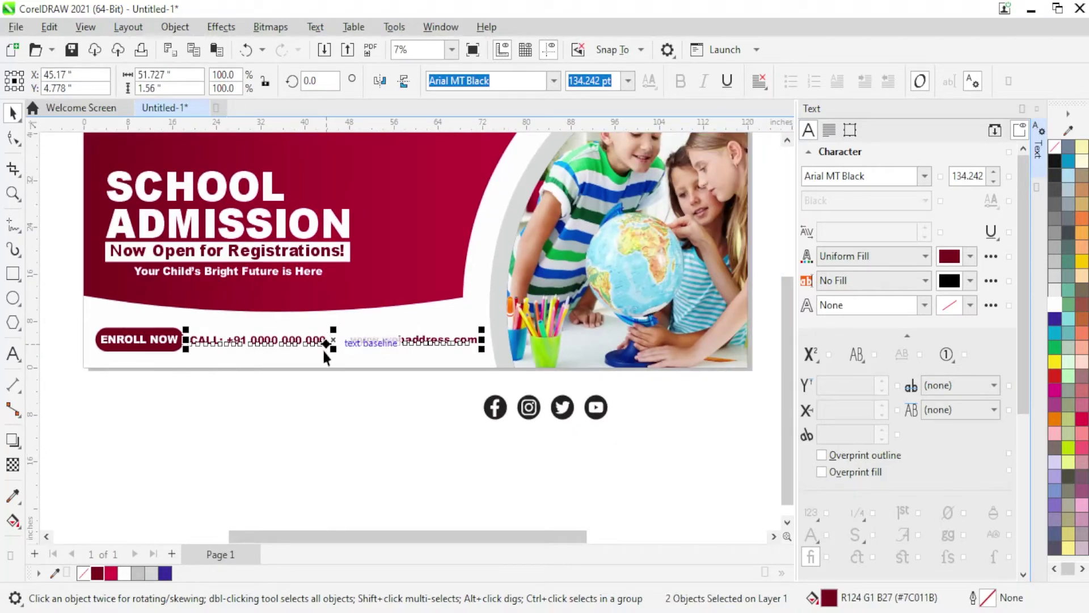
click(268, 383)
scroll(267, 383, up, 2)
- Draw a rectangle over the photo's bottom-right corner and convert it to curves
key(F6)
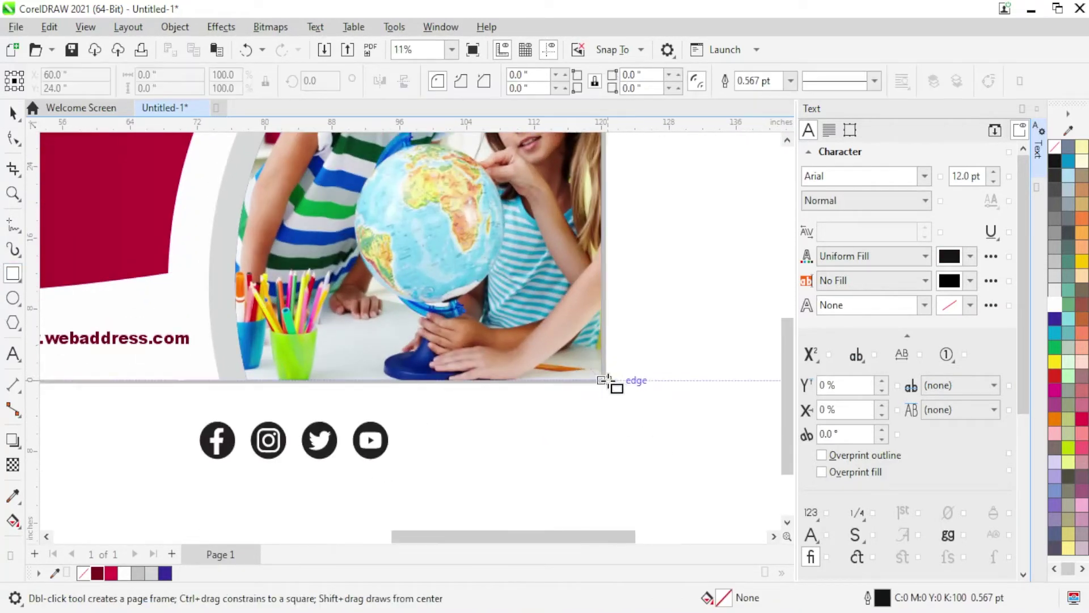
drag(602, 380, 406, 274)
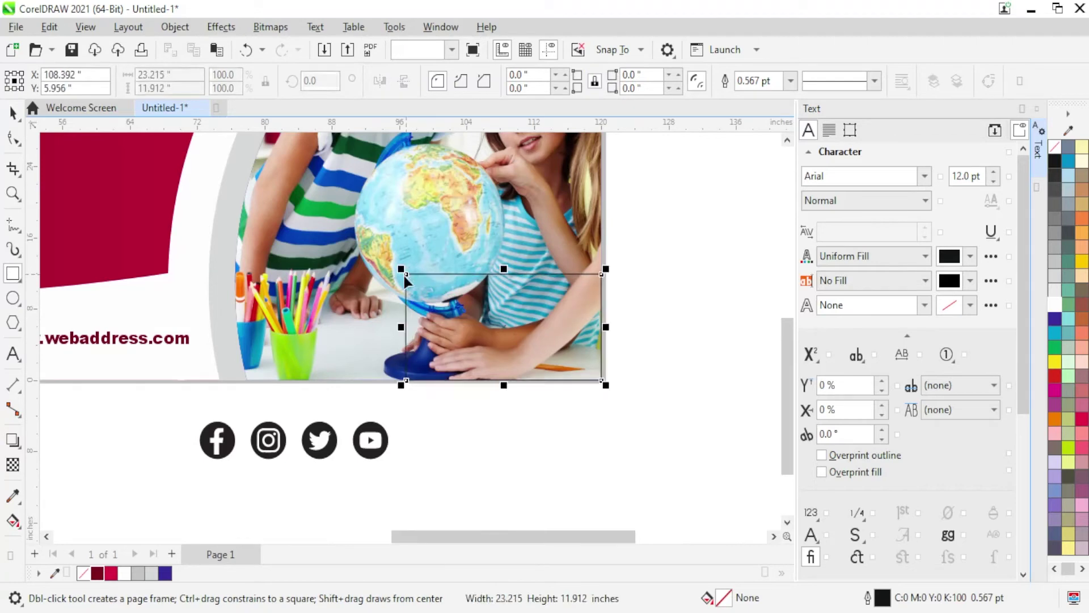
key(ctrl+q)
key(F10)
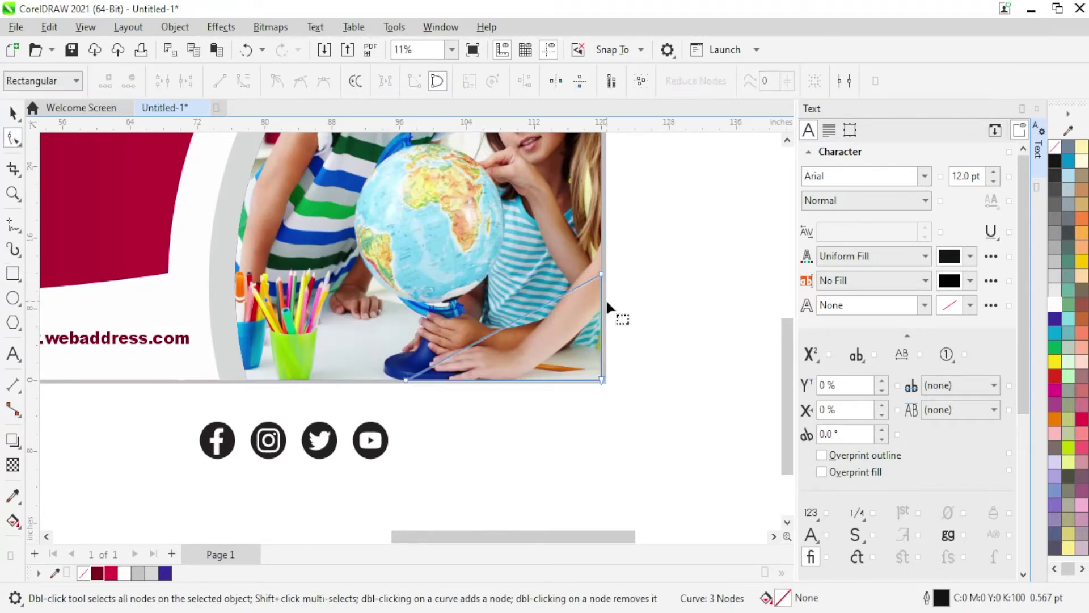
scroll(601, 289, up, 2)
- Raise the top-right corner, extend the bottom-left corner and bend the diagonal edge upward
drag(585, 262, 586, 226)
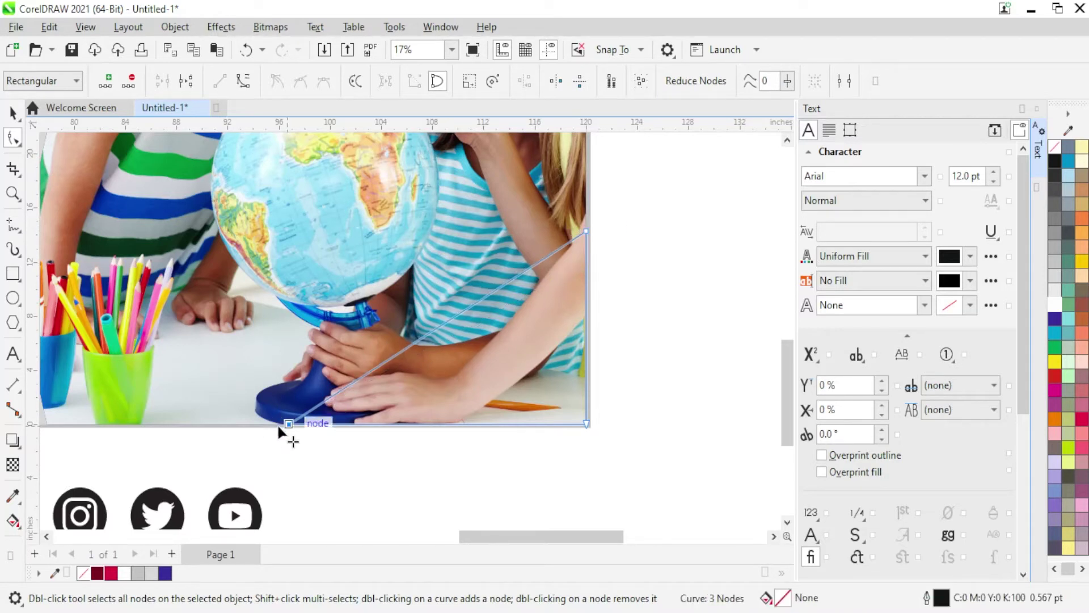
drag(289, 423, 250, 423)
click(451, 308)
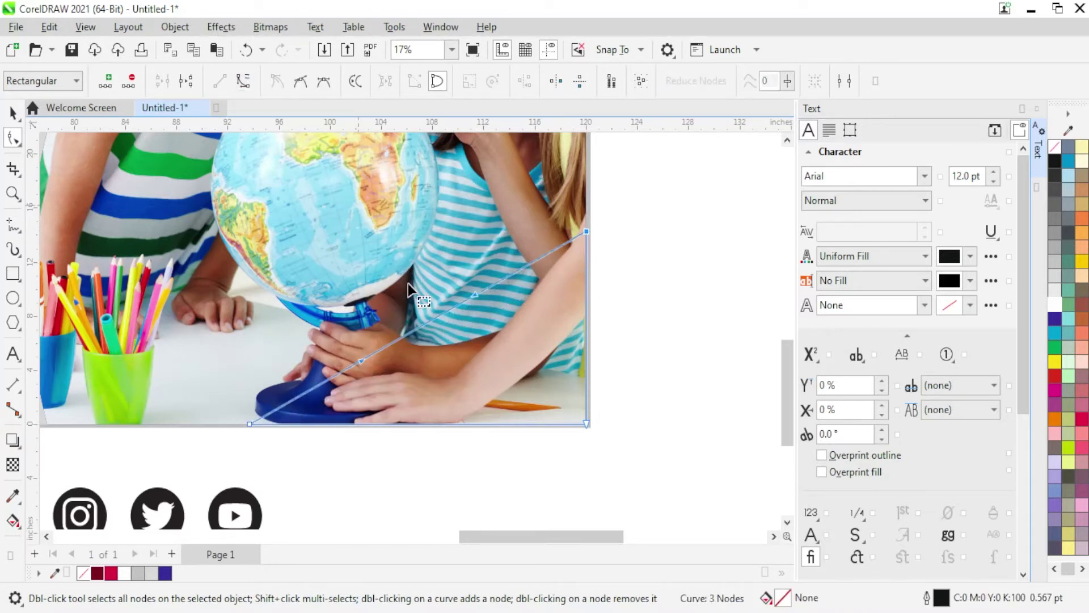
drag(432, 317, 402, 292)
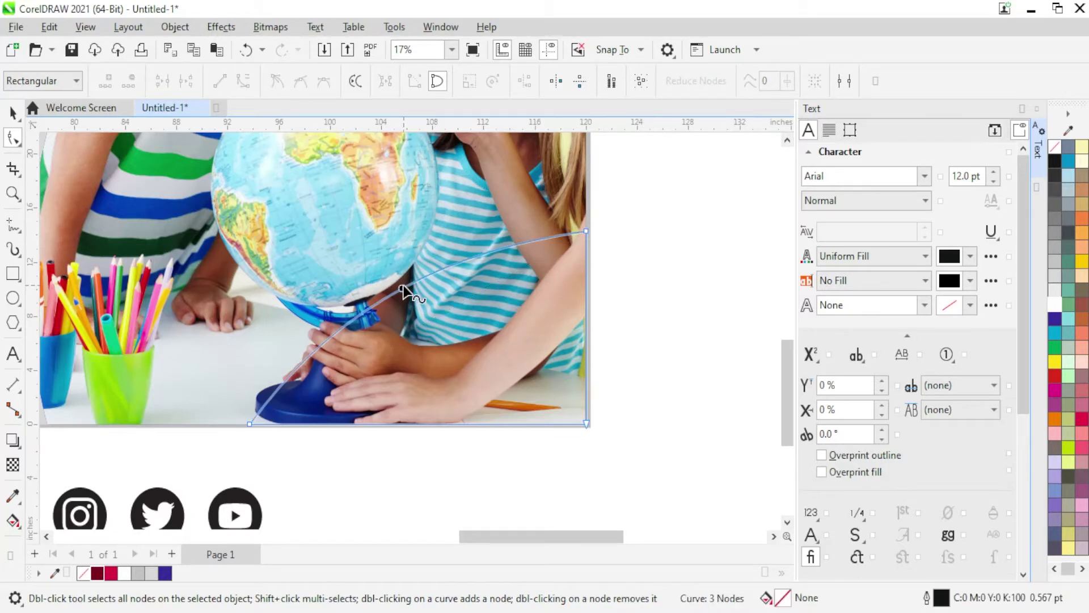
scroll(400, 291, down, 3)
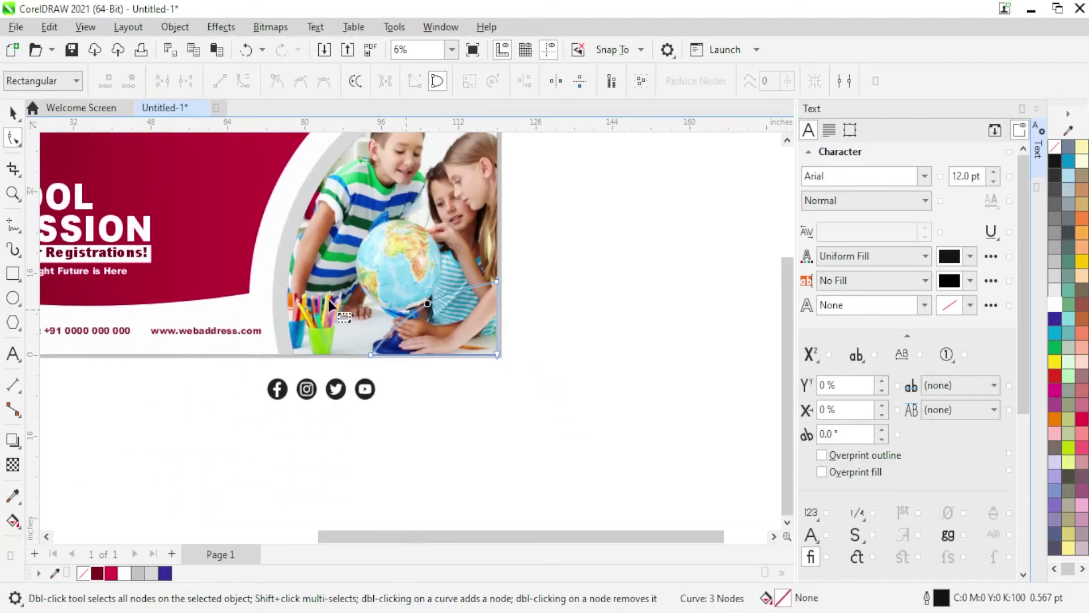
- Fill the curved shape with dark maroon
click(13, 114)
click(97, 573)
right_click(97, 573)
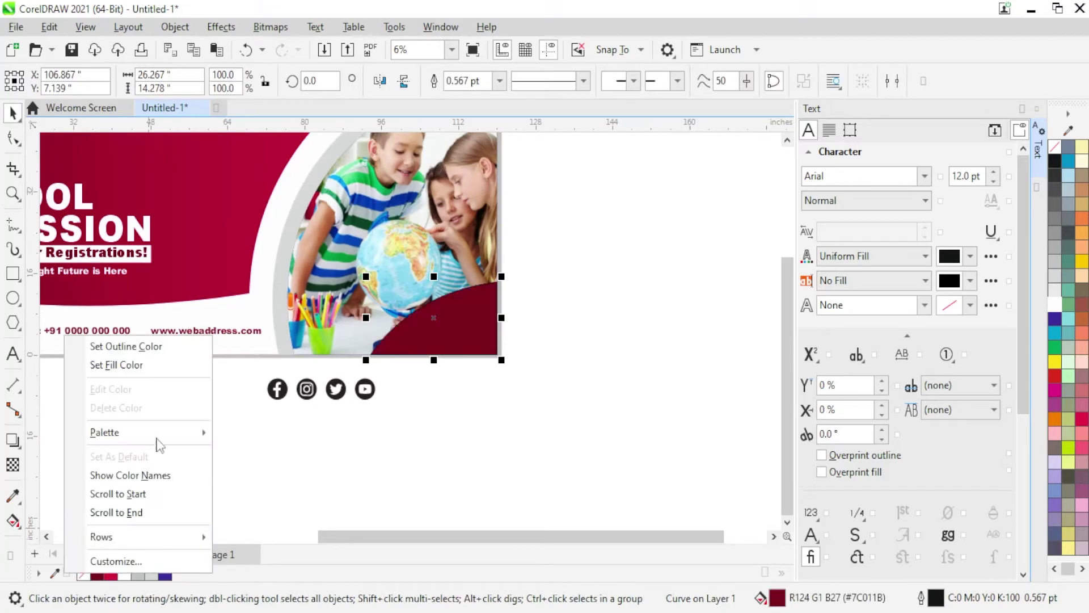
click(233, 389)
- Give the shape a fountain fill from maroon to crimson and adjust its direction
double_click(781, 603)
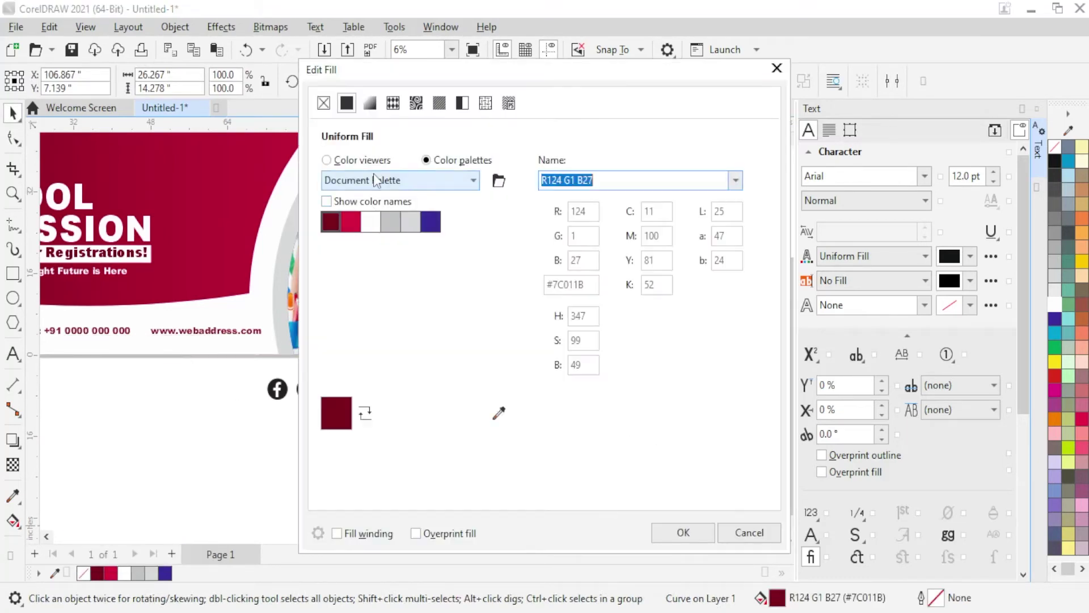
click(375, 105)
drag(420, 74, 606, 81)
click(706, 382)
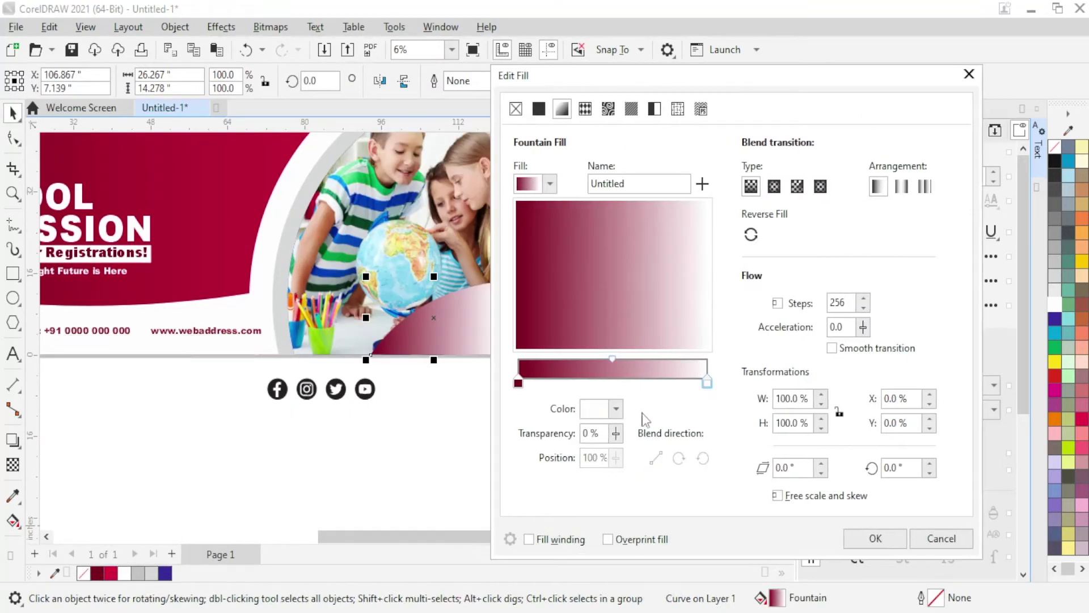
click(615, 409)
click(736, 350)
click(117, 568)
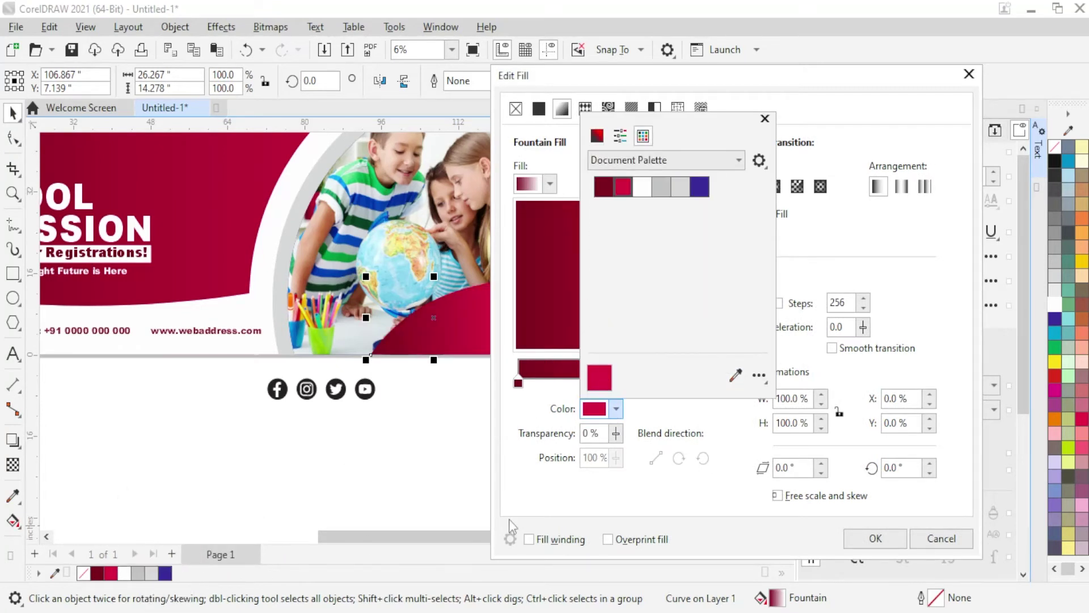
click(892, 511)
drag(582, 319, 601, 238)
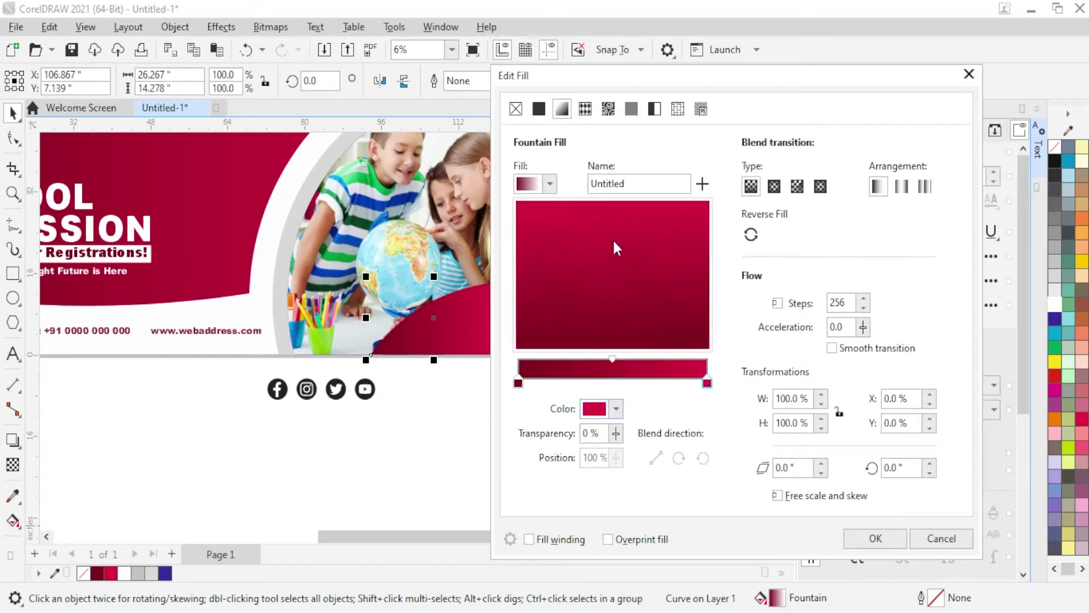
click(889, 546)
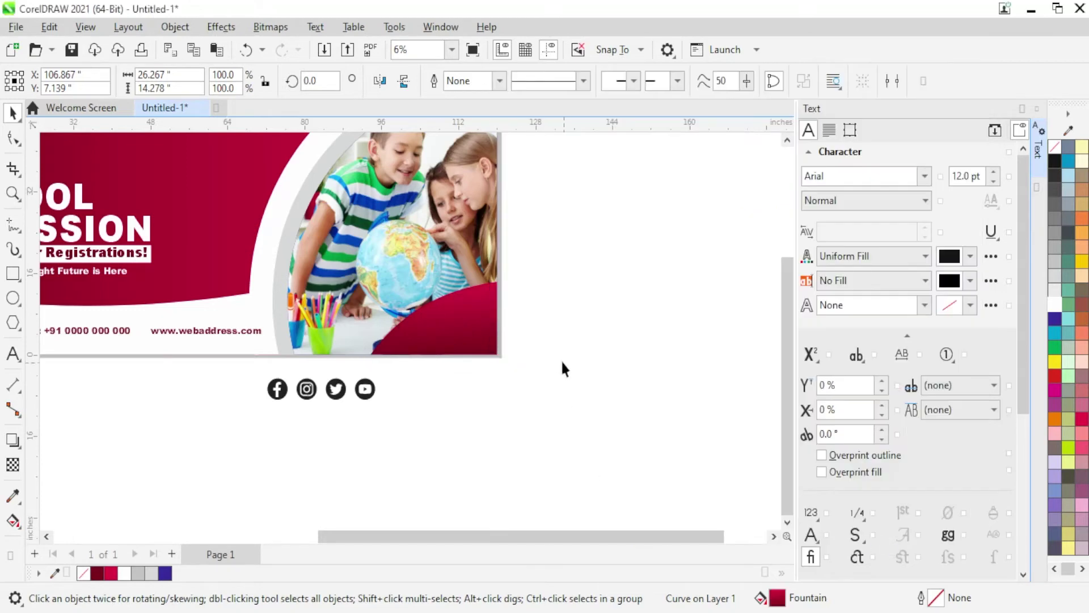
- Shrink the social icons, colour them white and place them on the curve's lower right
scroll(516, 369, up, 2)
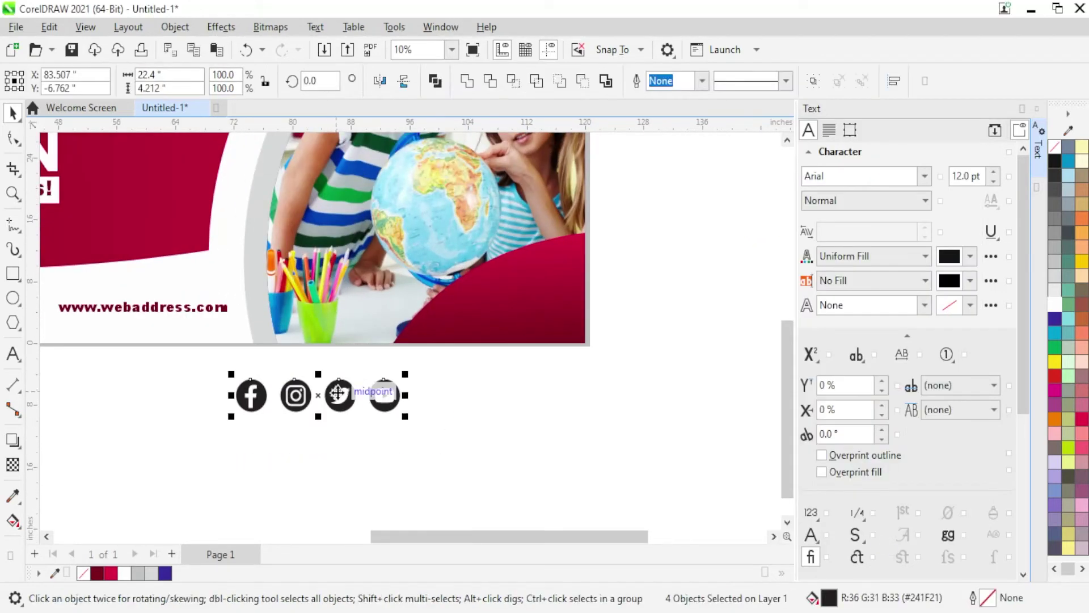
drag(383, 393, 638, 329)
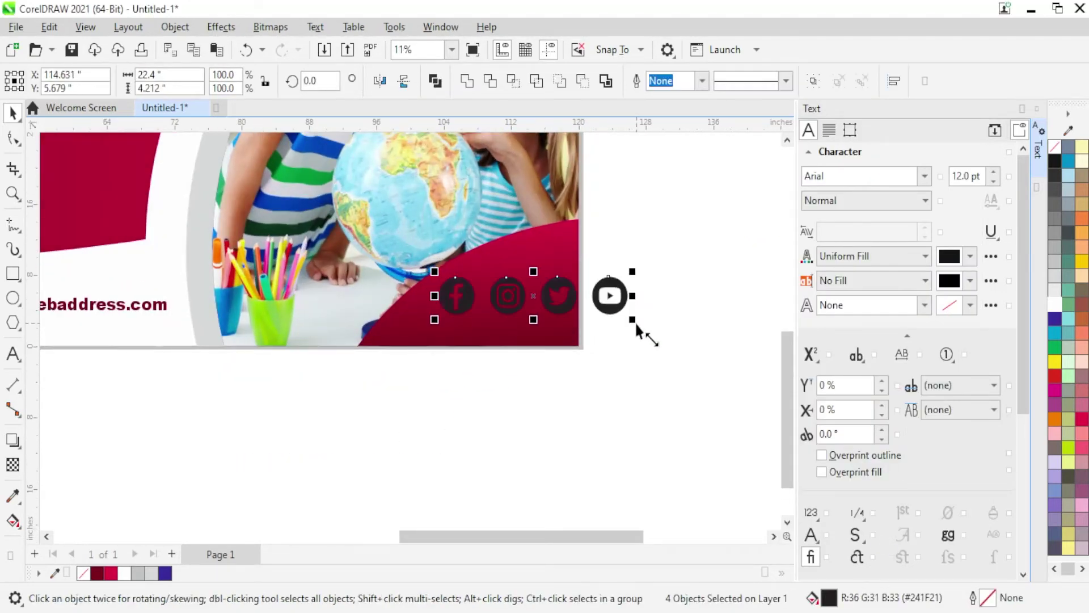
drag(634, 327, 522, 276)
scroll(522, 276, up, 2)
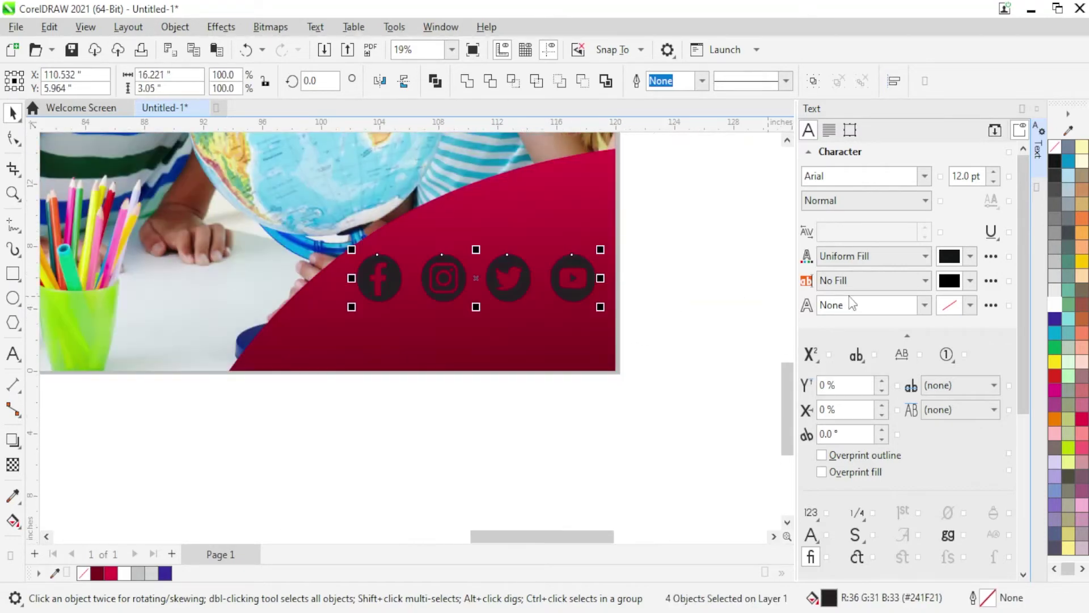
click(1053, 307)
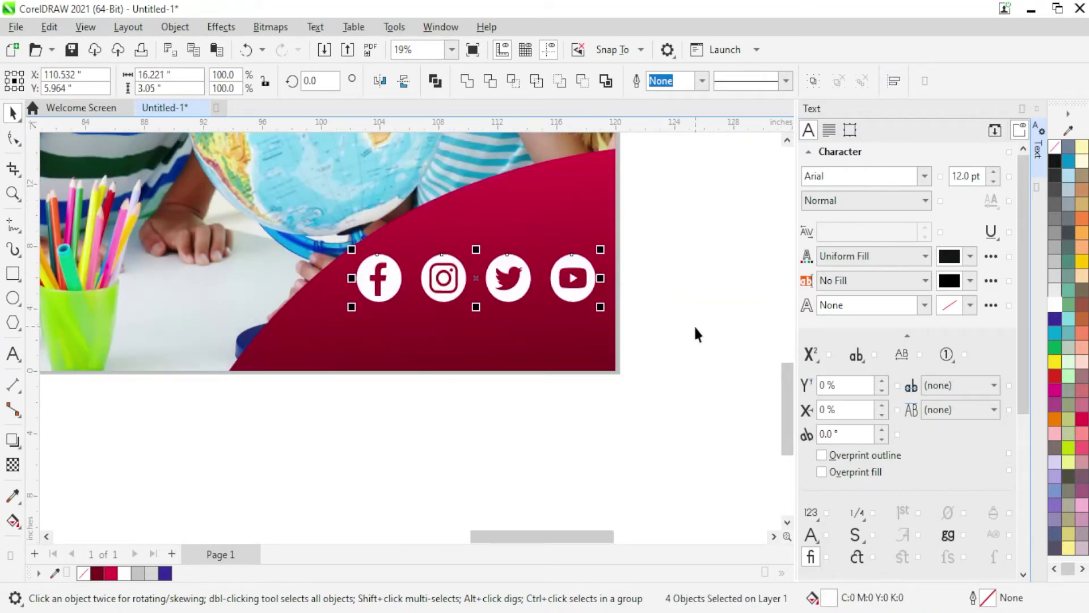
drag(512, 271, 499, 308)
click(671, 309)
- Select the Ellipse tool and zoom into the blank area left of the page
scroll(652, 318, down, 2)
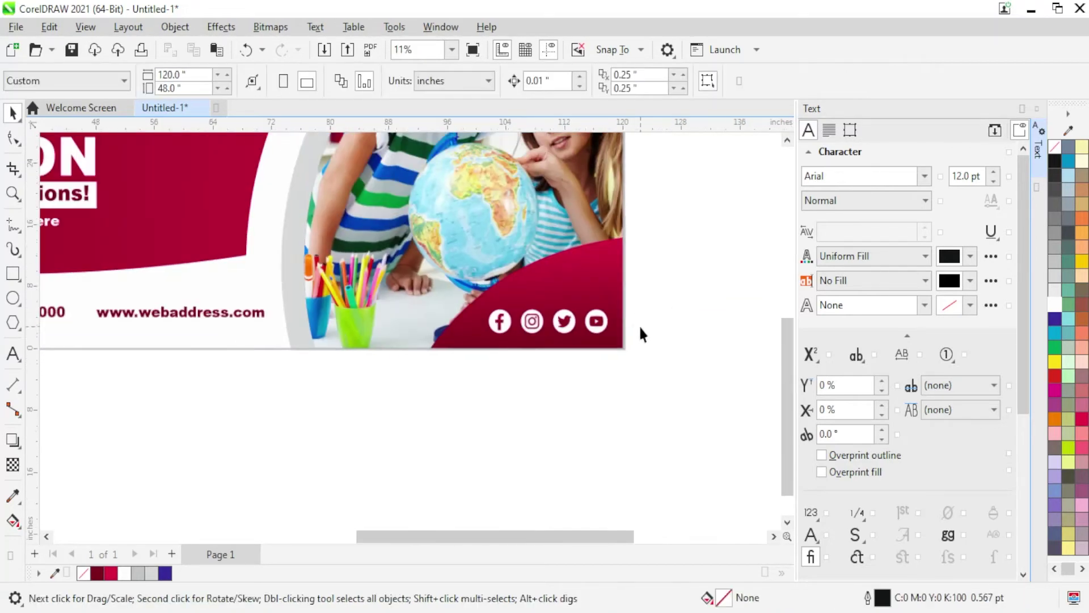
scroll(639, 325, down, 2)
scroll(516, 345, down, 1)
scroll(417, 247, down, 1)
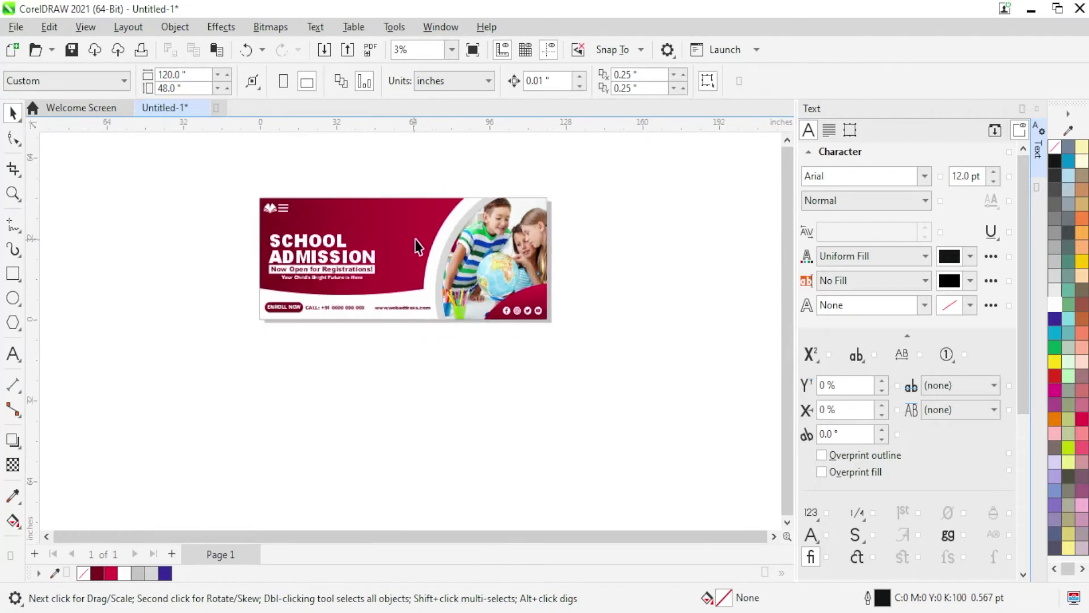
scroll(413, 230, up, 1)
scroll(418, 222, up, 1)
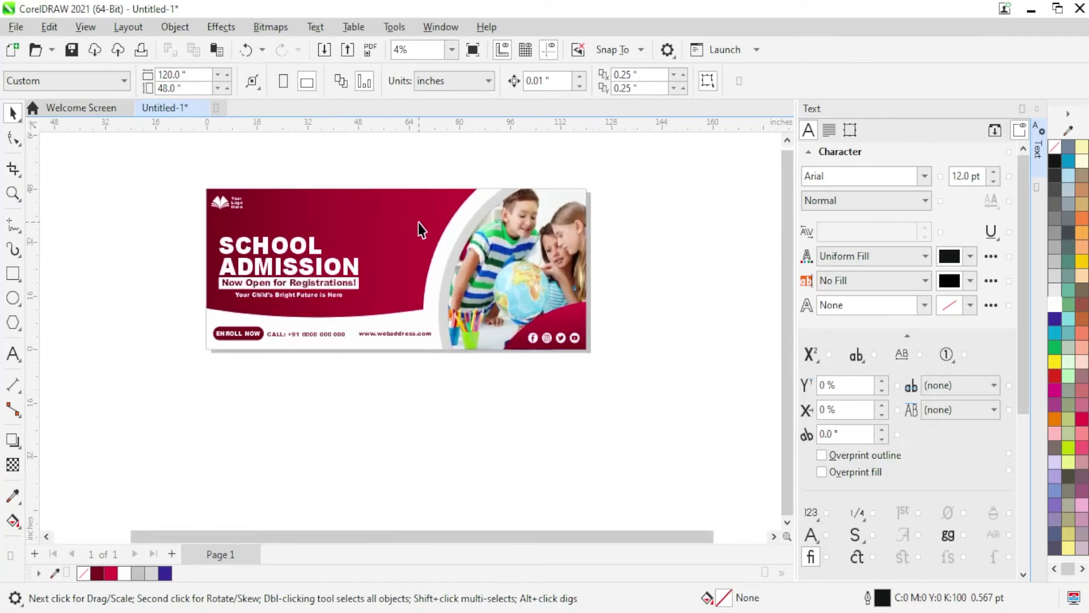
scroll(199, 243, up, 1)
click(13, 298)
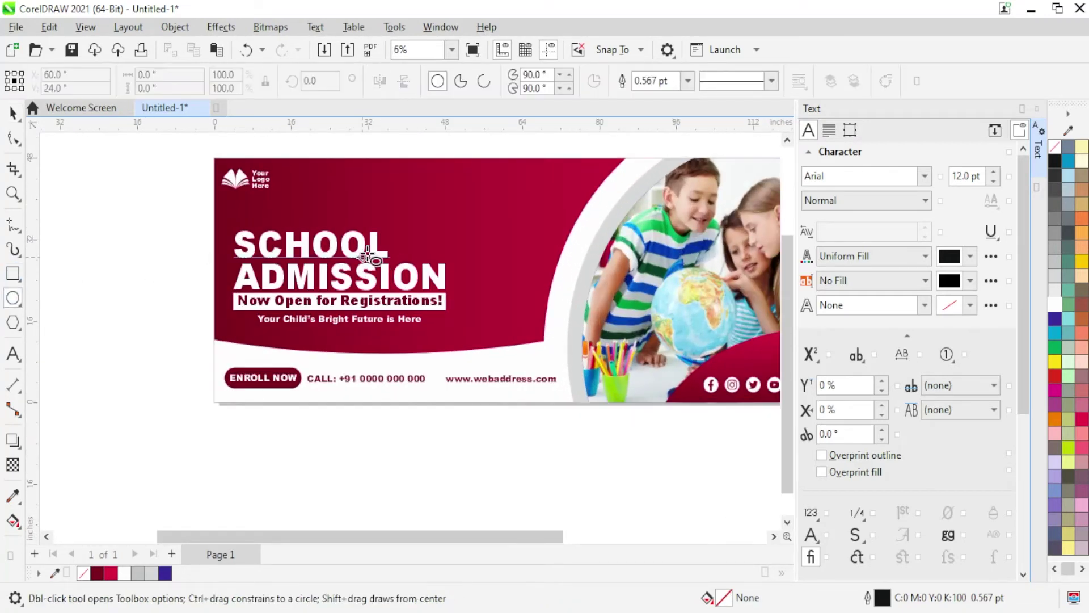
scroll(195, 260, up, 1)
scroll(194, 256, up, 1)
scroll(195, 253, down, 1)
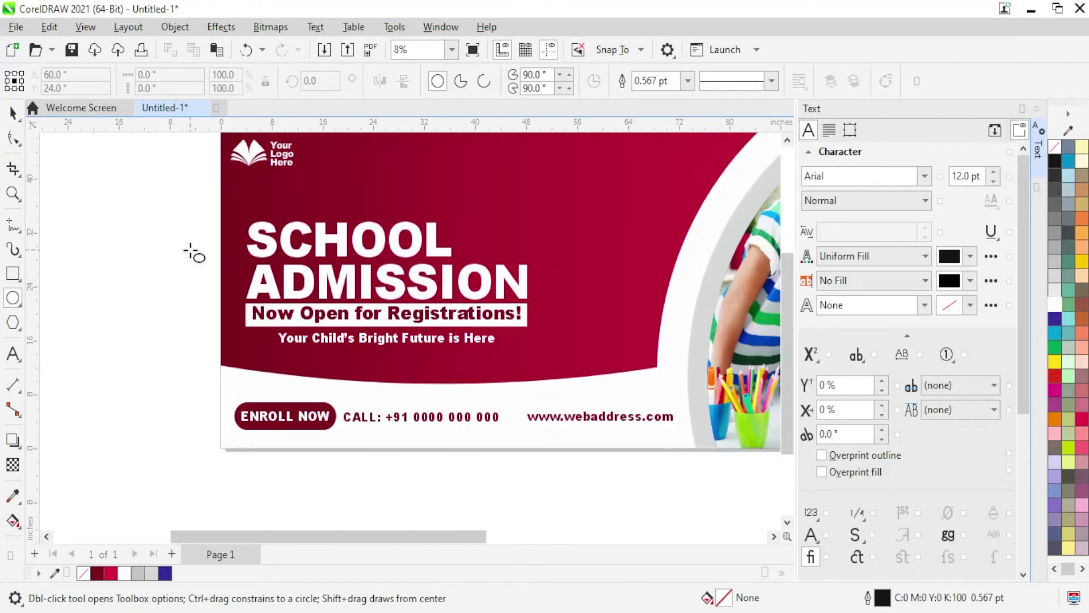
scroll(194, 254, up, 2)
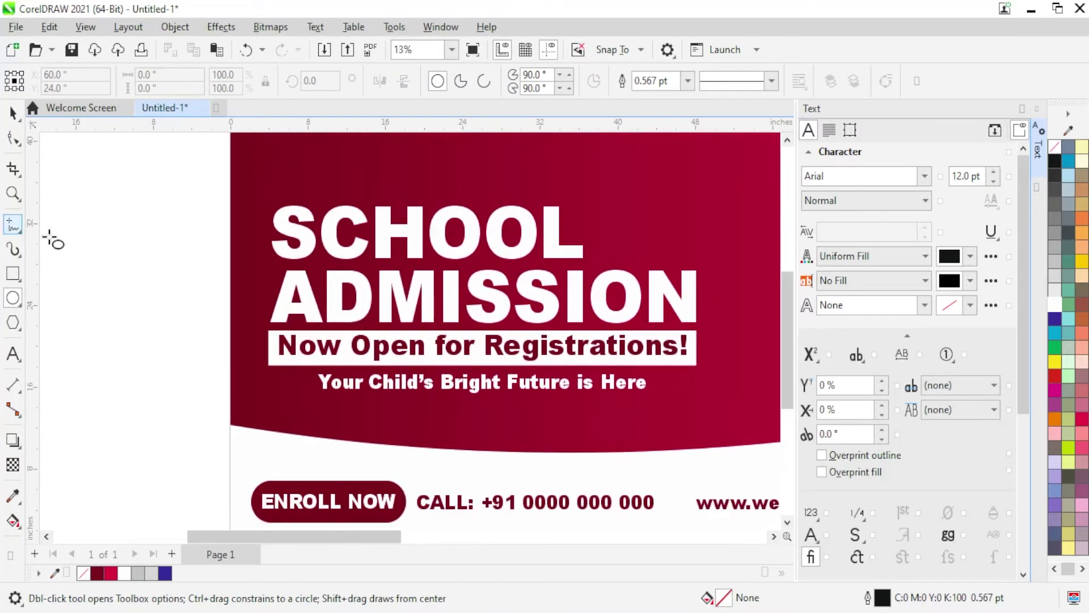
scroll(86, 341, down, 1)
scroll(85, 329, up, 1)
scroll(82, 258, down, 1)
- Draw a small circle left of the page, shrink it and duplicate it into a row of eight
scroll(78, 255, up, 4)
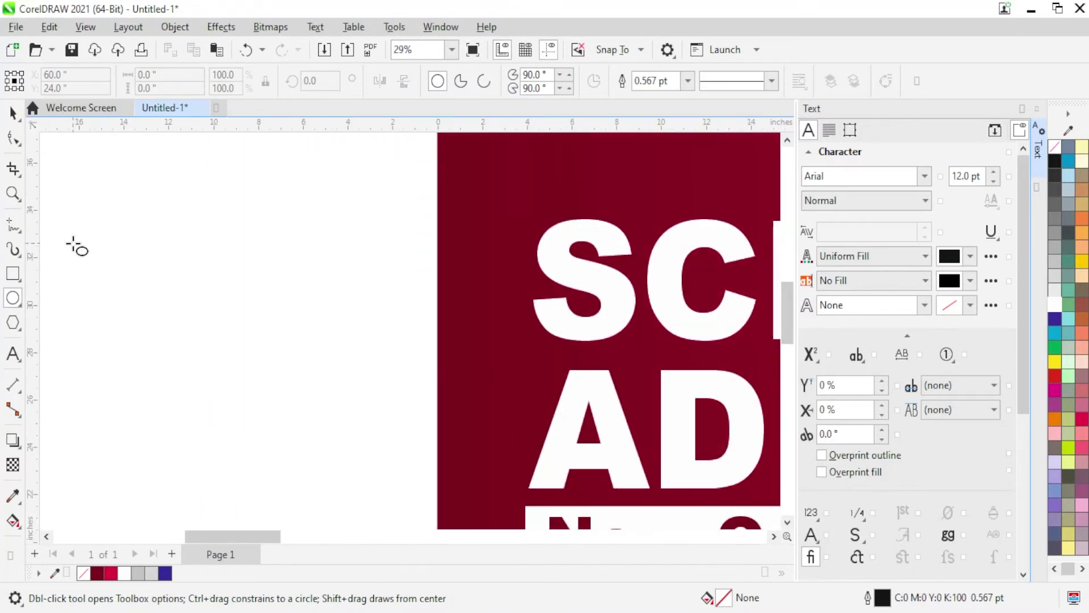
drag(80, 251, 76, 248)
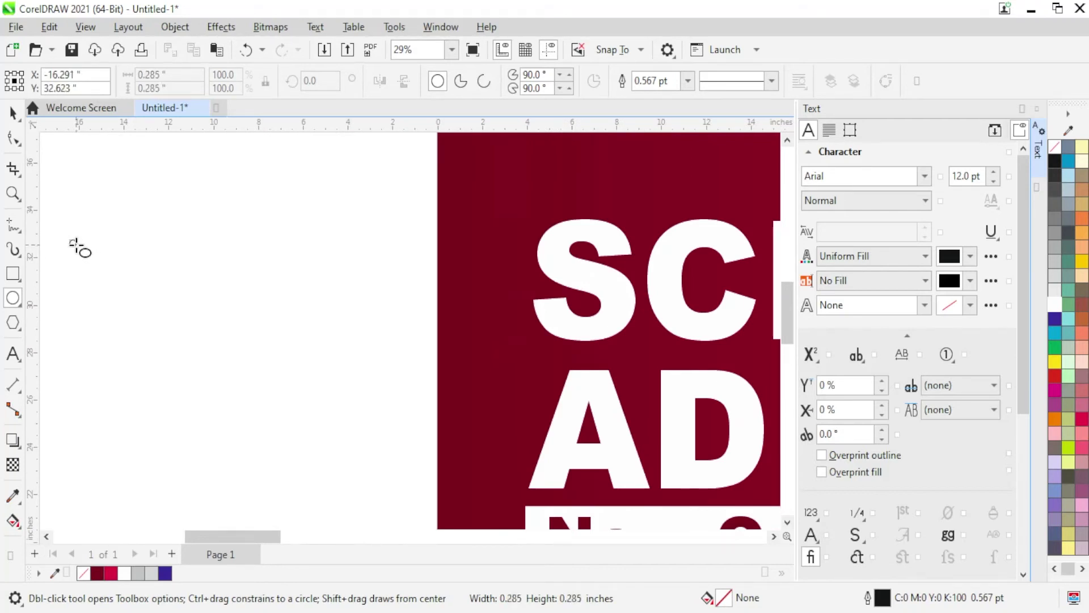
scroll(75, 245, up, 1)
scroll(79, 250, up, 3)
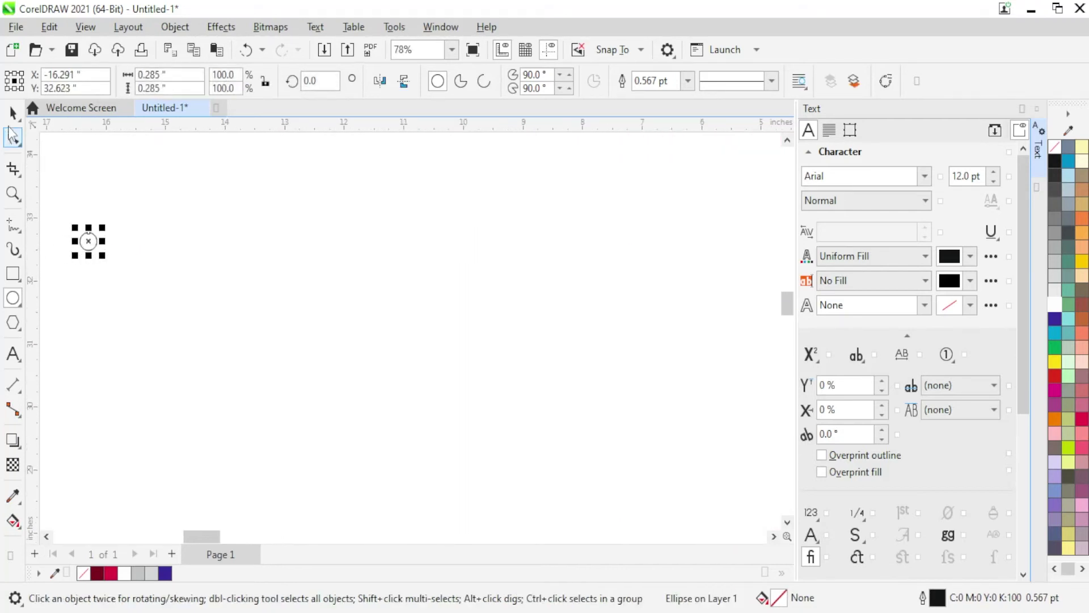
scroll(81, 244, up, 3)
mouse_move(126, 263)
mouse_down()
mouse_move(121, 255)
mouse_move(150, 248)
mouse_up()
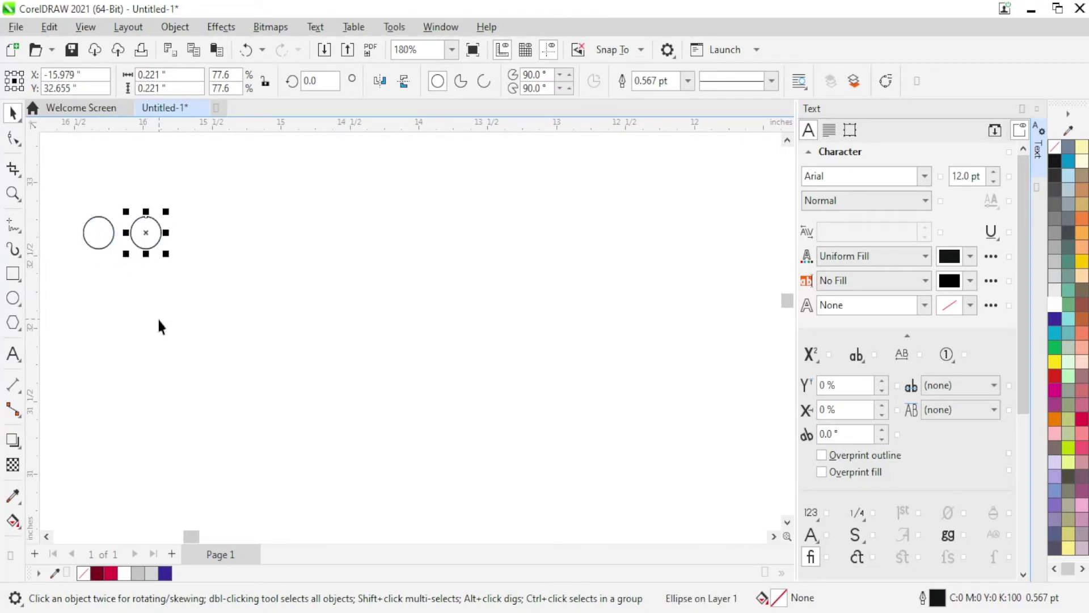
key(ctrl+r)
key(ctrl+r)
key(ctrl+r)
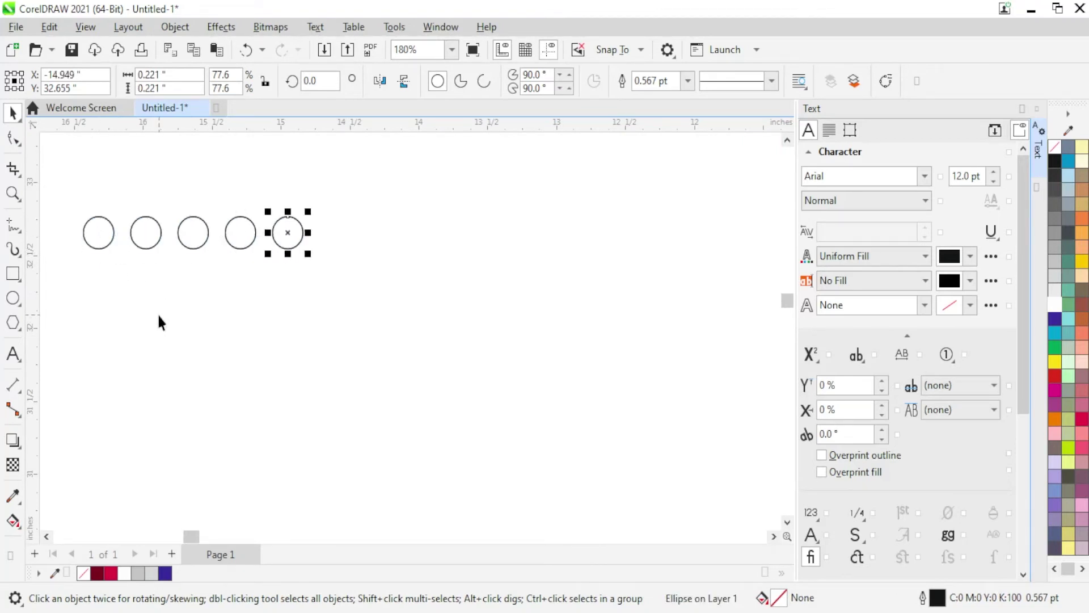
key(ctrl+r)
key(ctrl+r)
key(ctrl+r)
- Copy the row of circles below the original and nudge it down twice
scroll(158, 318, down, 1)
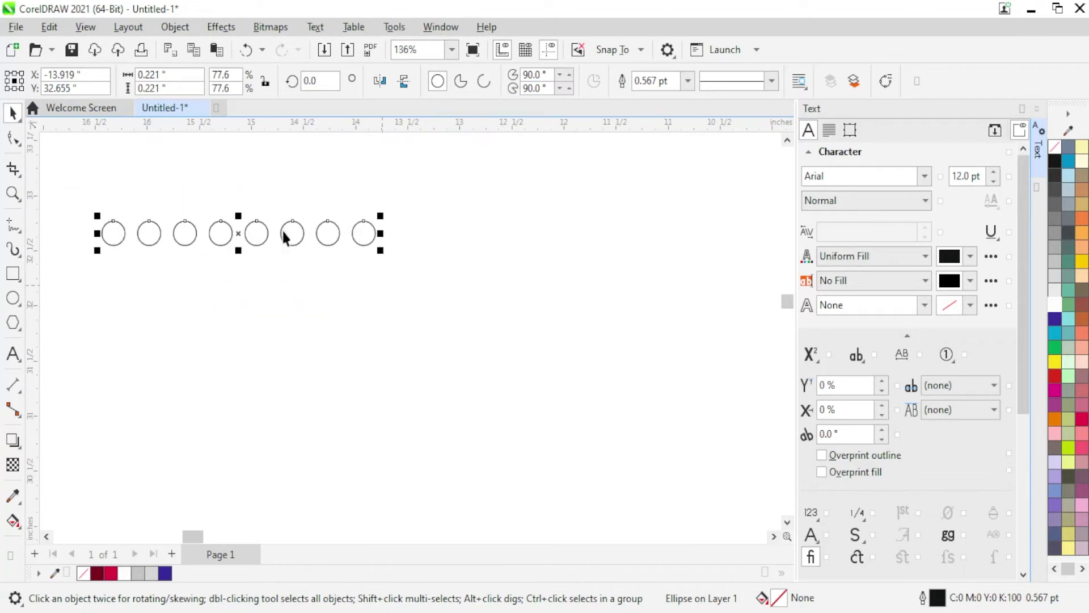
drag(286, 238, 285, 260)
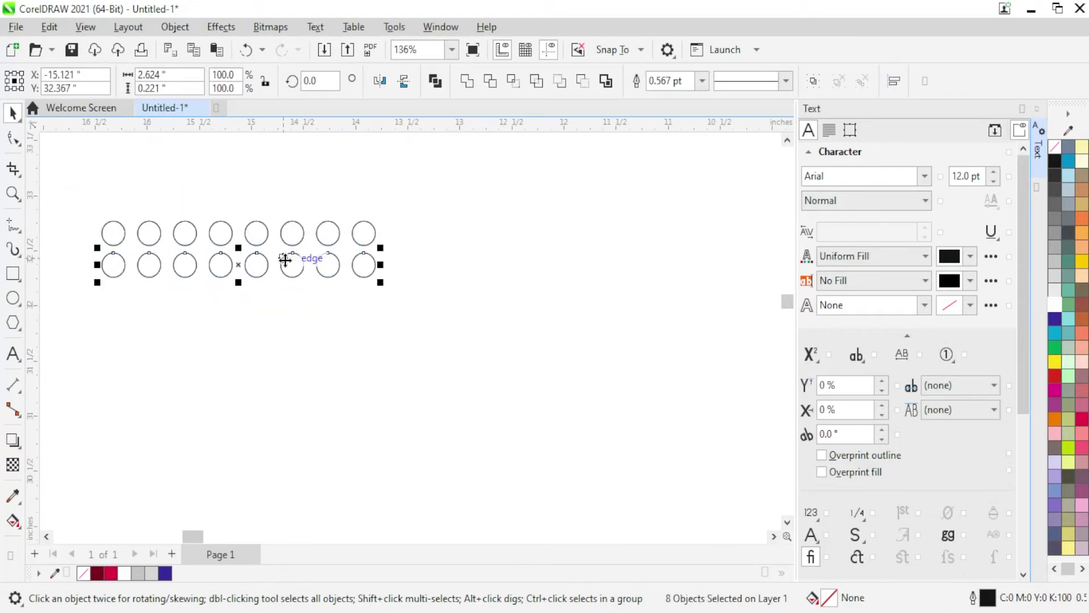
key(Down)
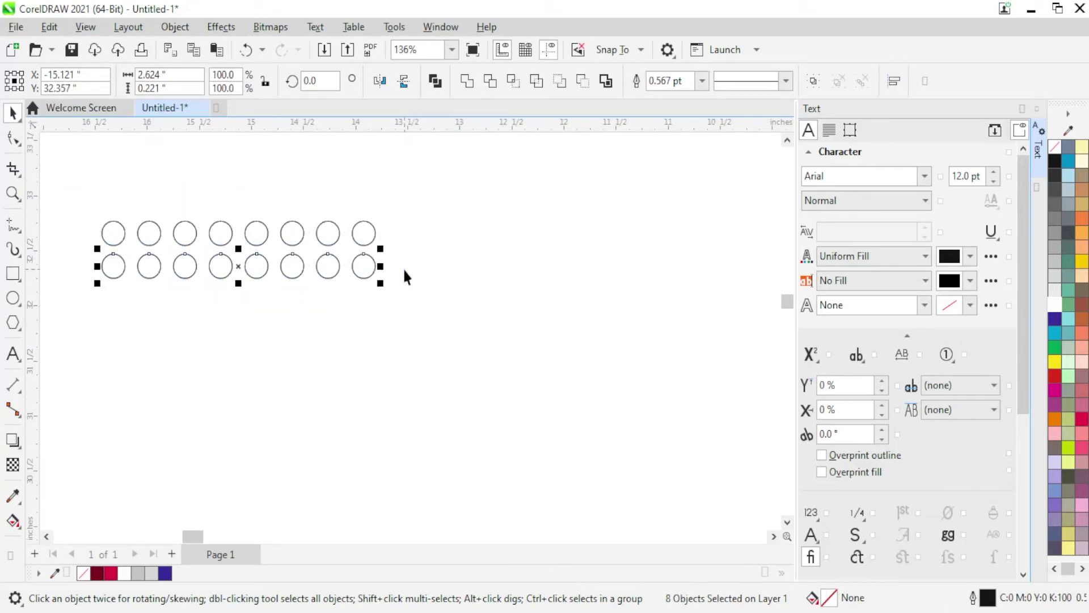
key(Down)
key(Down)
key(Down)
key(Down)
key(Down)
key(Down)
key(Down)
key(Down)
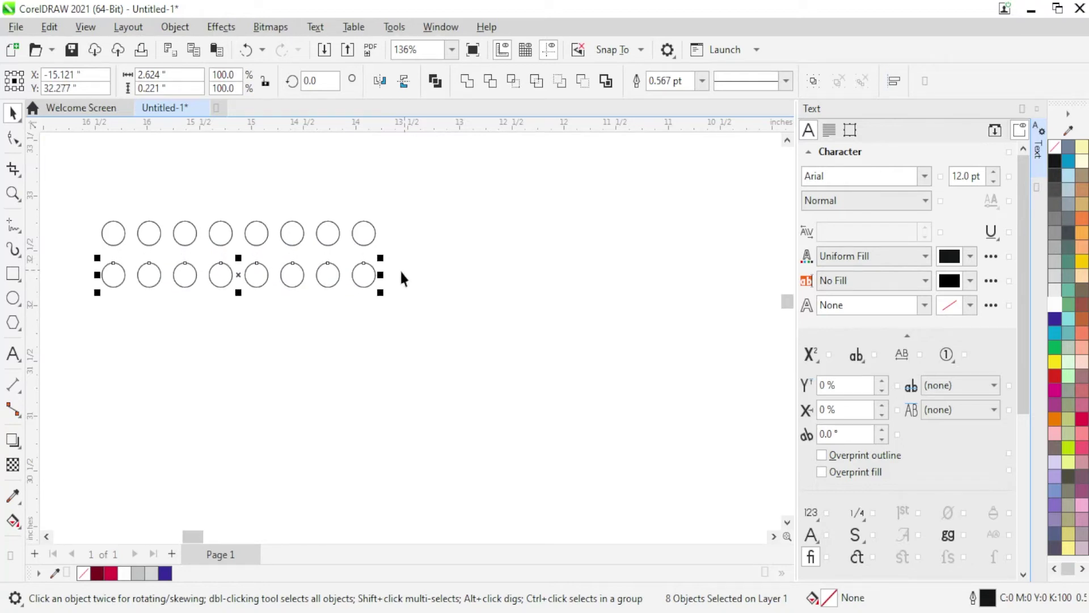
scroll(400, 269, down, 2)
scroll(287, 267, down, 3)
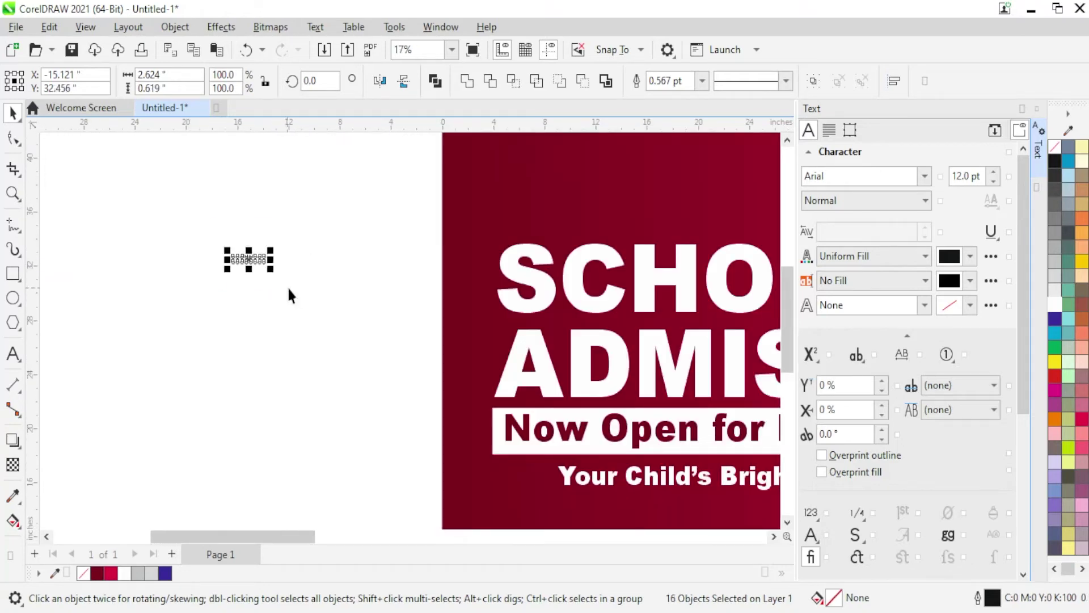
- Group the sixteen circles and place the dot grid beside SCHOOL on the banner
key(ctrl+g)
drag(270, 270, 337, 300)
scroll(176, 275, down, 1)
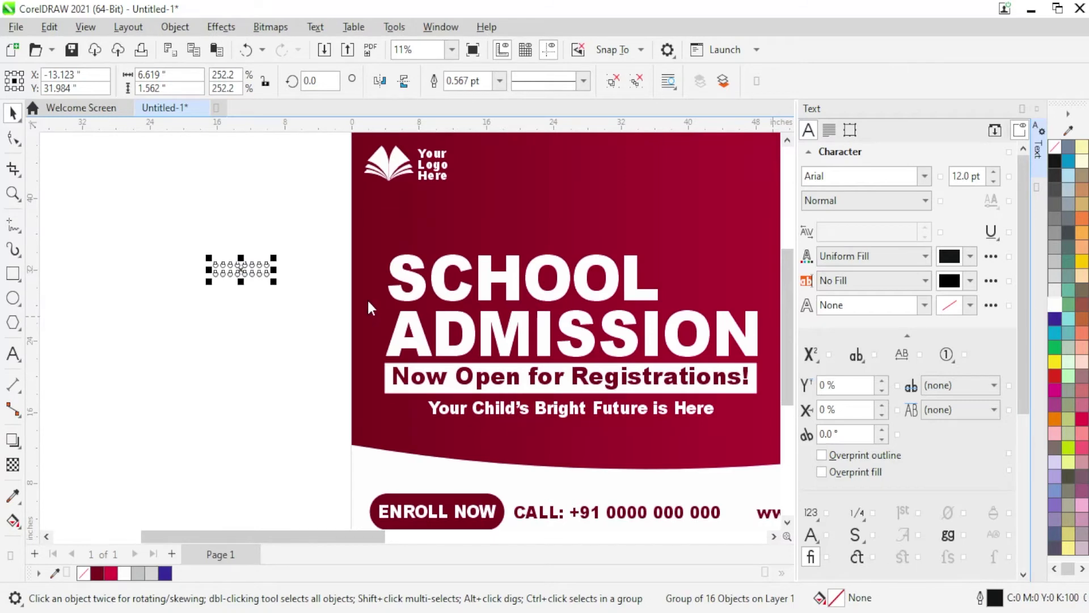
drag(251, 264, 704, 233)
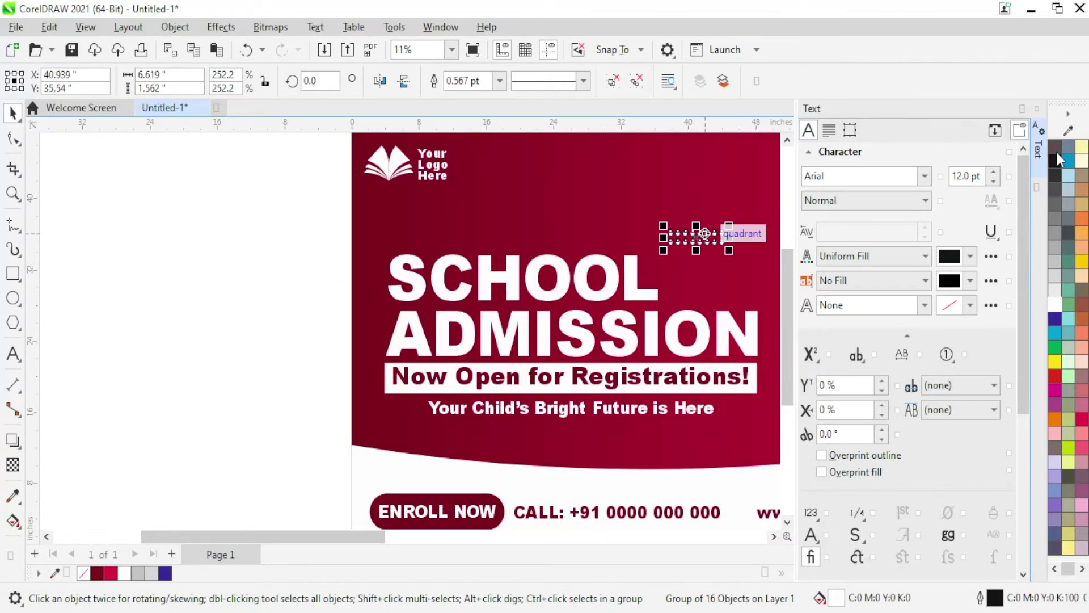
key(Escape)
scroll(709, 257, up, 1)
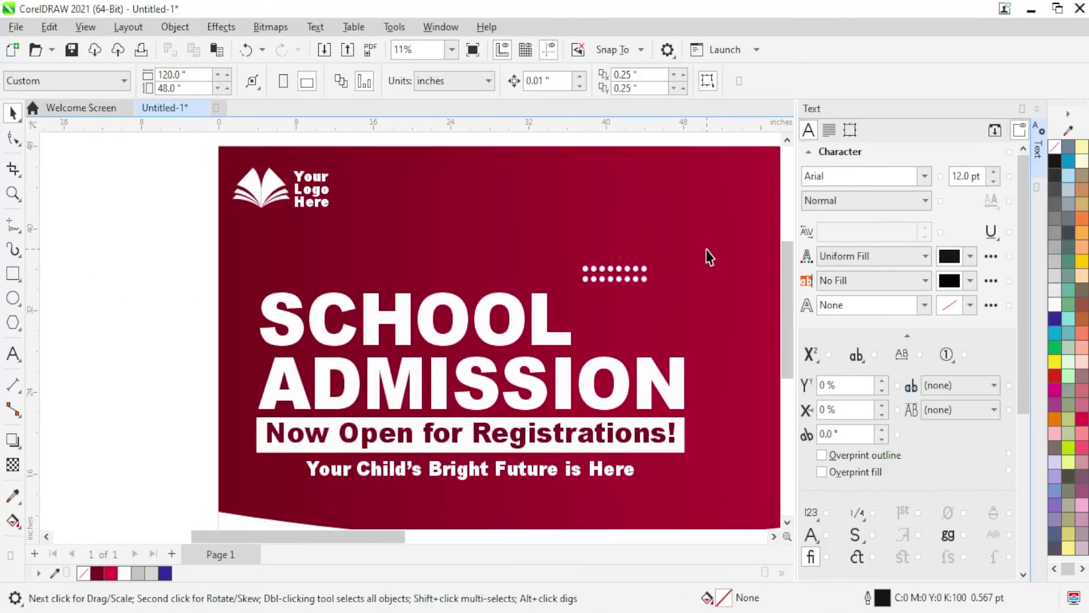
scroll(666, 273, up, 1)
scroll(576, 311, up, 1)
- Drag a copy of the dot grid below it, shrink it slightly and lower it
drag(573, 293, 581, 366)
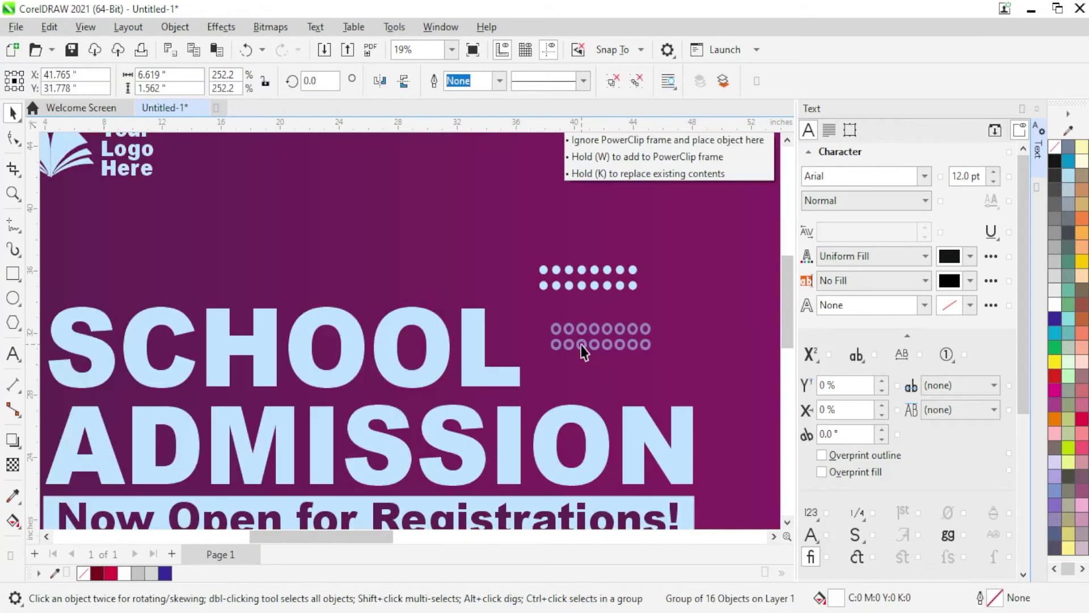
scroll(582, 365, up, 1)
mouse_move(657, 360)
mouse_down()
mouse_move(583, 339)
mouse_move(675, 364)
mouse_up()
scroll(583, 339, up, 1)
scroll(590, 309, down, 1)
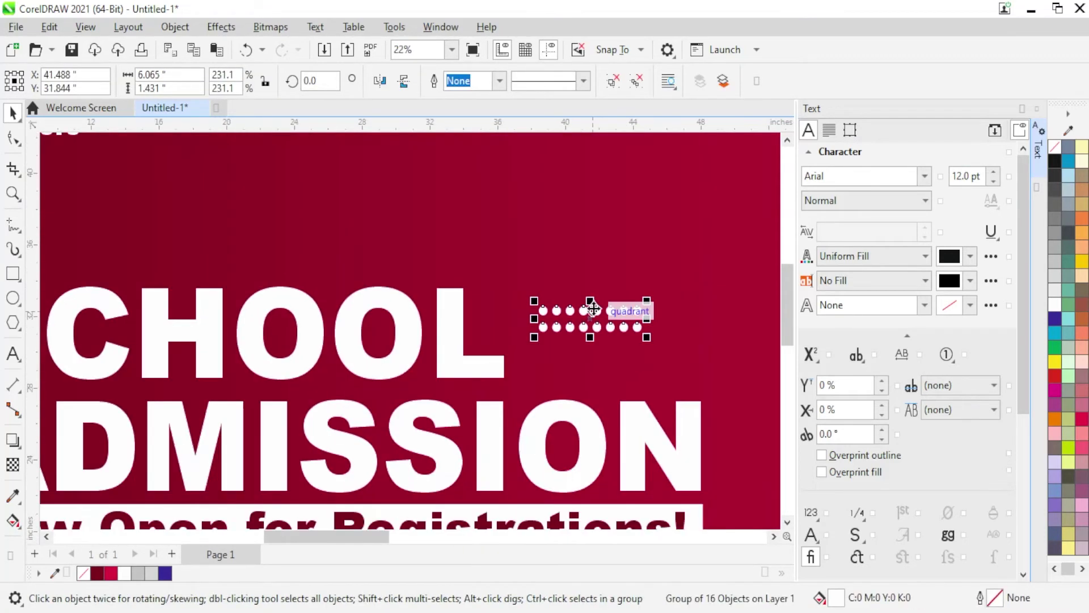
drag(590, 311, 594, 320)
scroll(623, 297, down, 1)
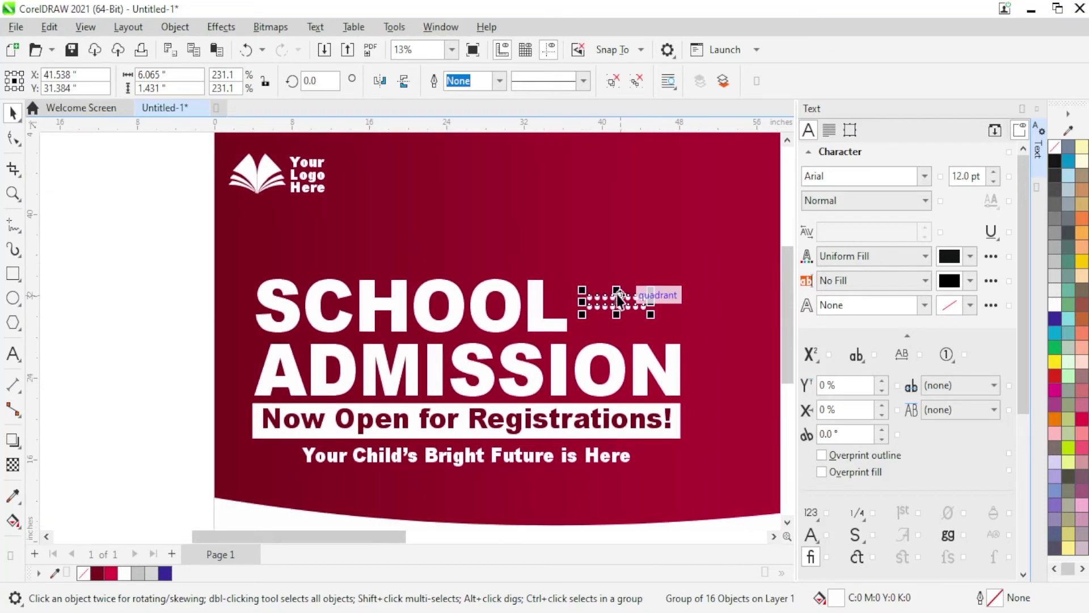
scroll(622, 289, down, 1)
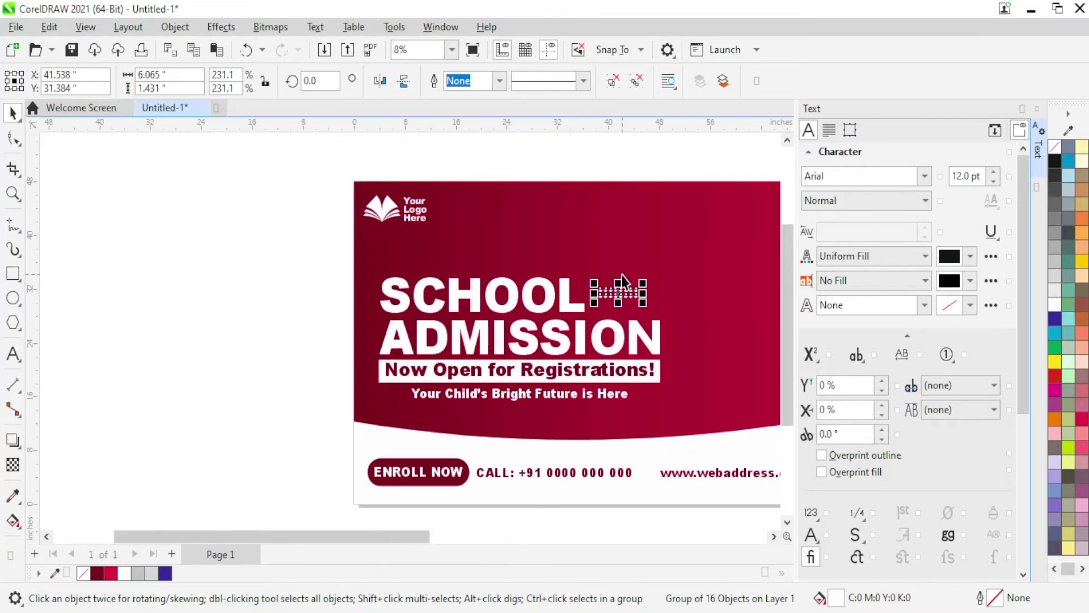
scroll(385, 324, up, 1)
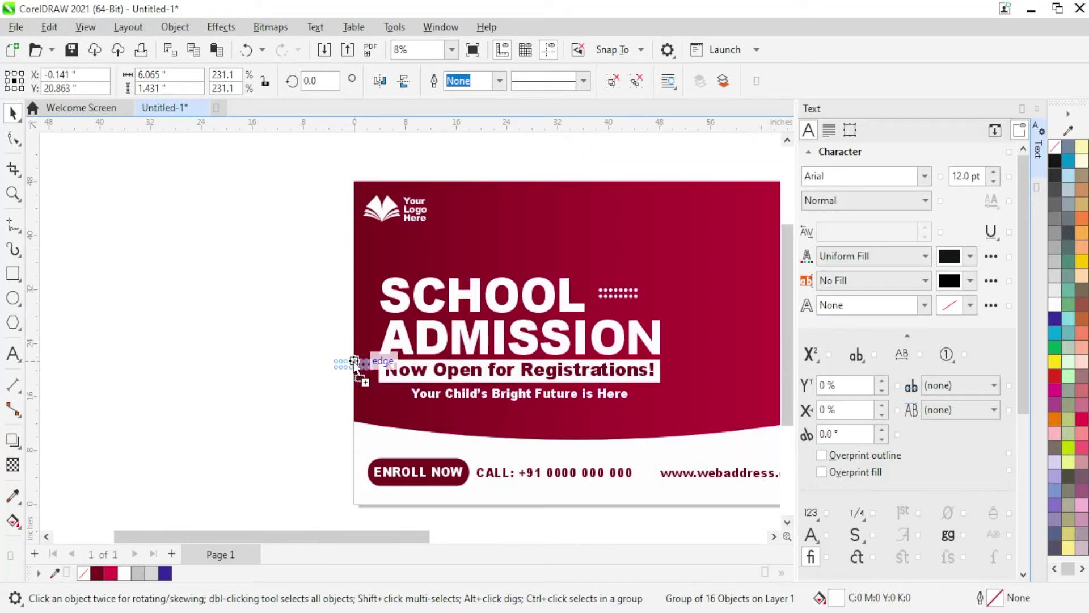
- Rotate the copy 90° and set it vertically left of ADMISSION
drag(620, 290, 354, 357)
text(90)
key(Return)
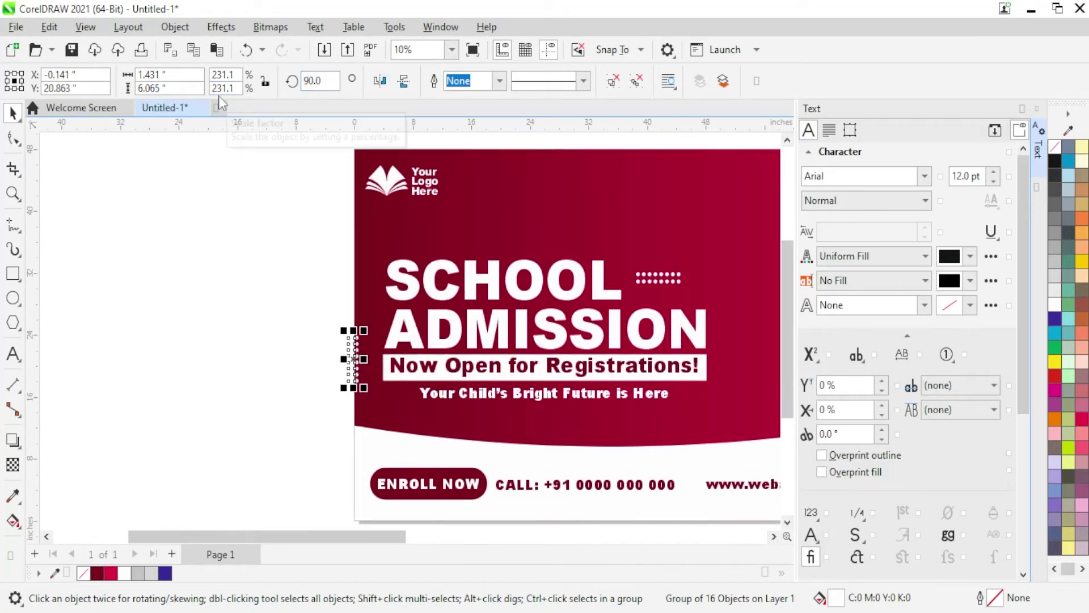
scroll(415, 334, up, 2)
mouse_move(415, 335)
mouse_down()
mouse_move(434, 335)
mouse_move(441, 286)
mouse_up()
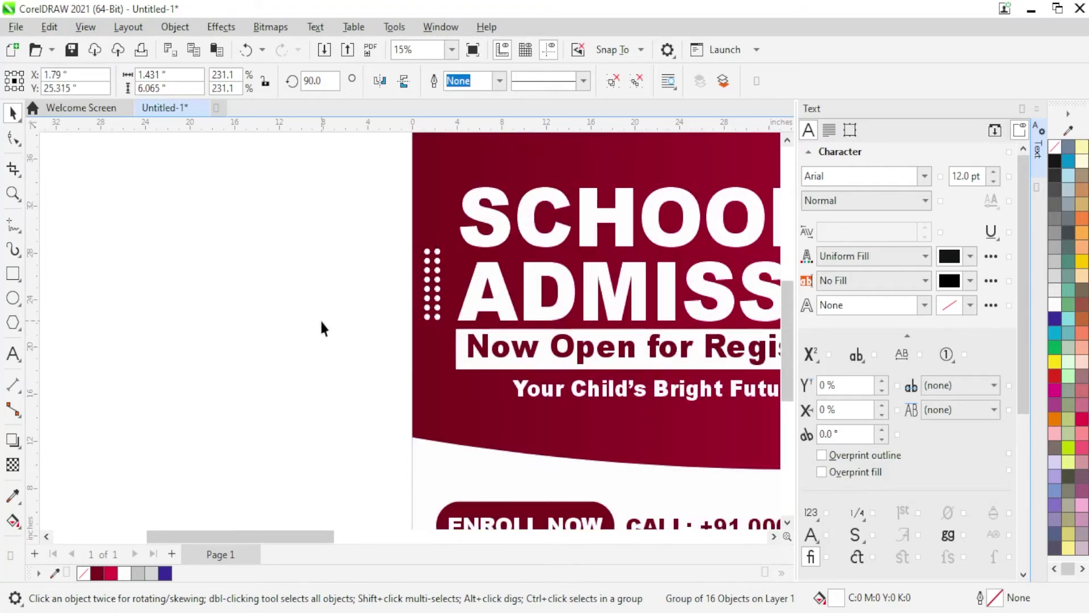
click(318, 322)
scroll(245, 298, down, 3)
scroll(477, 272, up, 2)
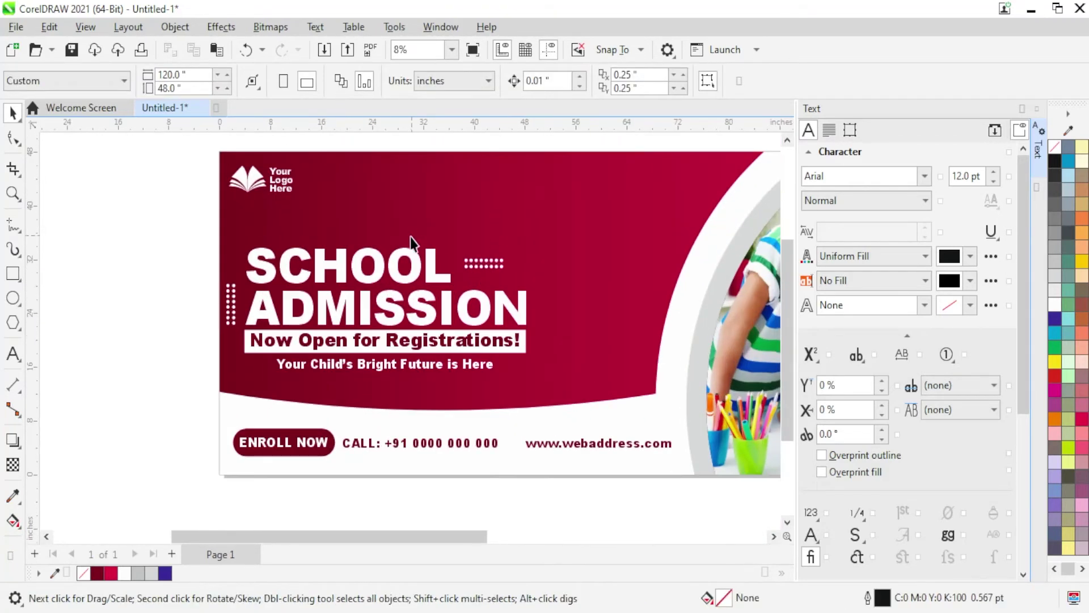
scroll(478, 213, up, 1)
scroll(478, 213, down, 1)
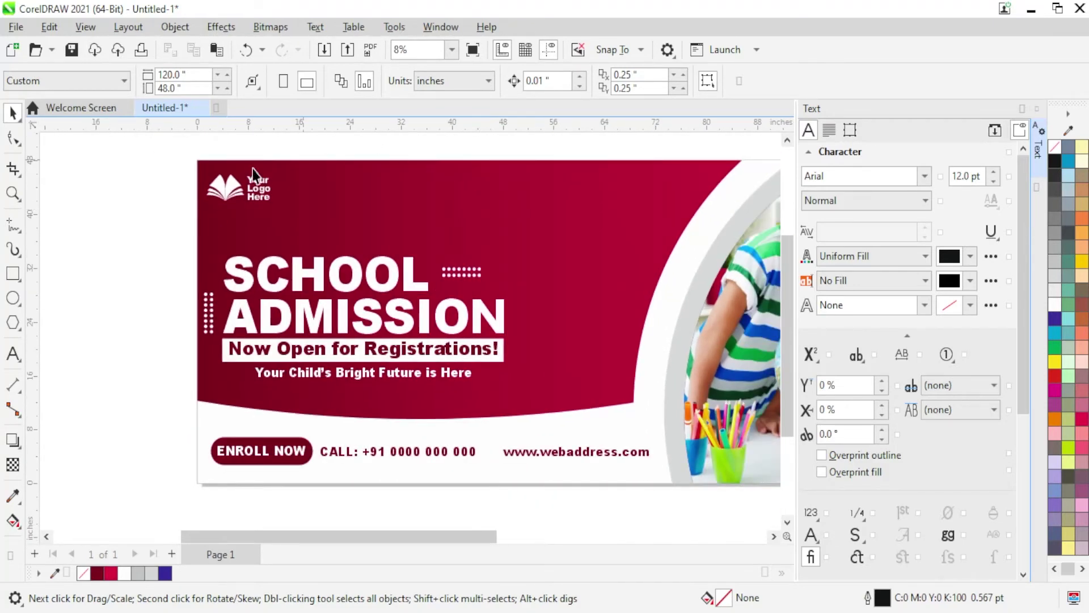
scroll(267, 175, up, 2)
click(13, 224)
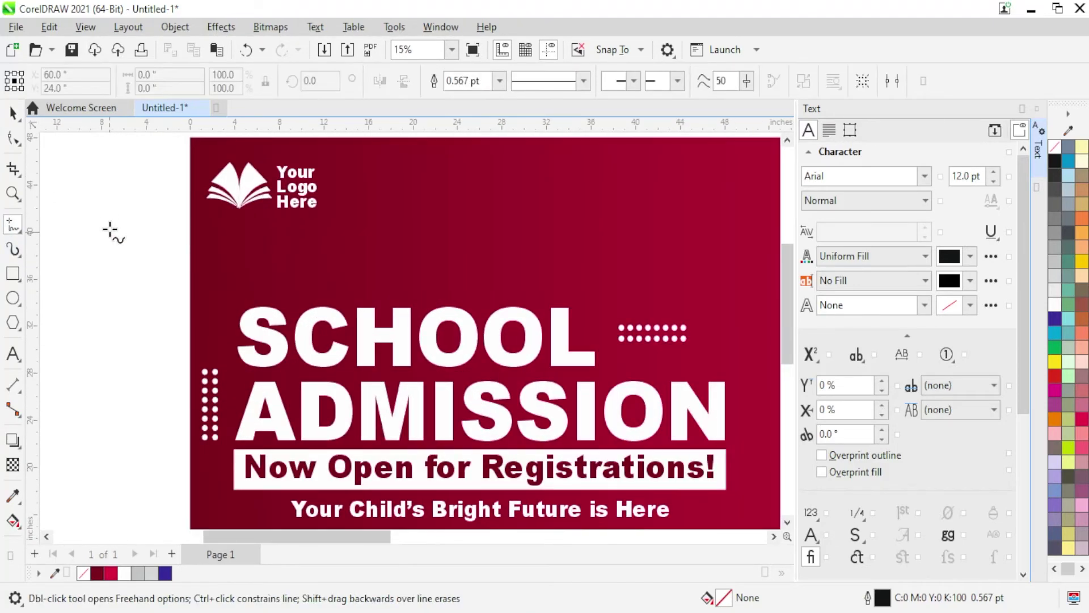
- Draw a chevron line left of the banner and add a horizontal guide at its base
click(106, 284)
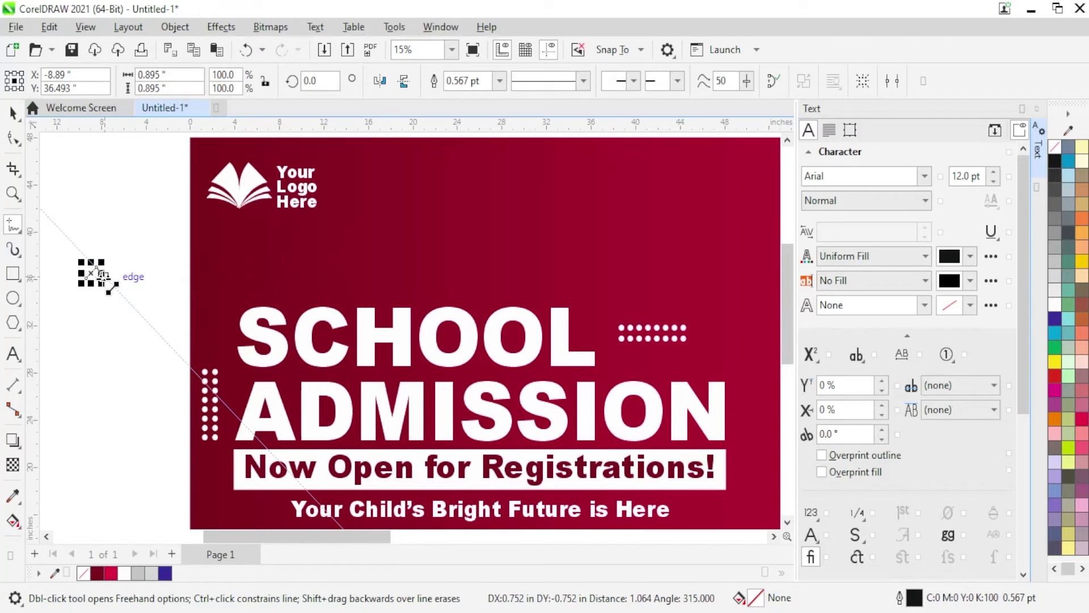
click(104, 276)
key(space)
scroll(114, 264, up, 3)
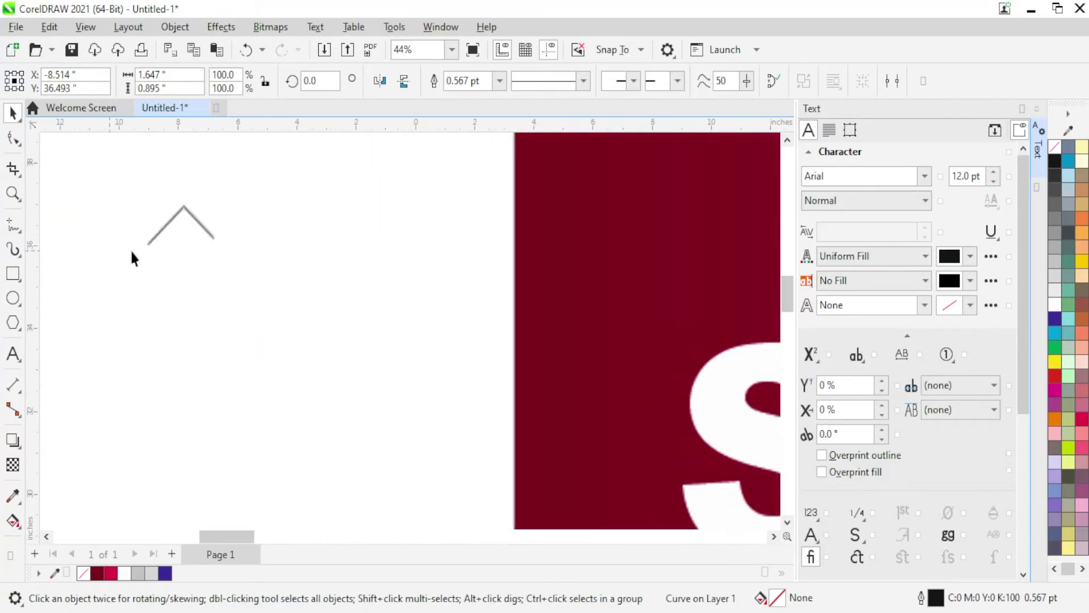
scroll(182, 219, up, 2)
drag(145, 135, 124, 257)
scroll(205, 249, up, 2)
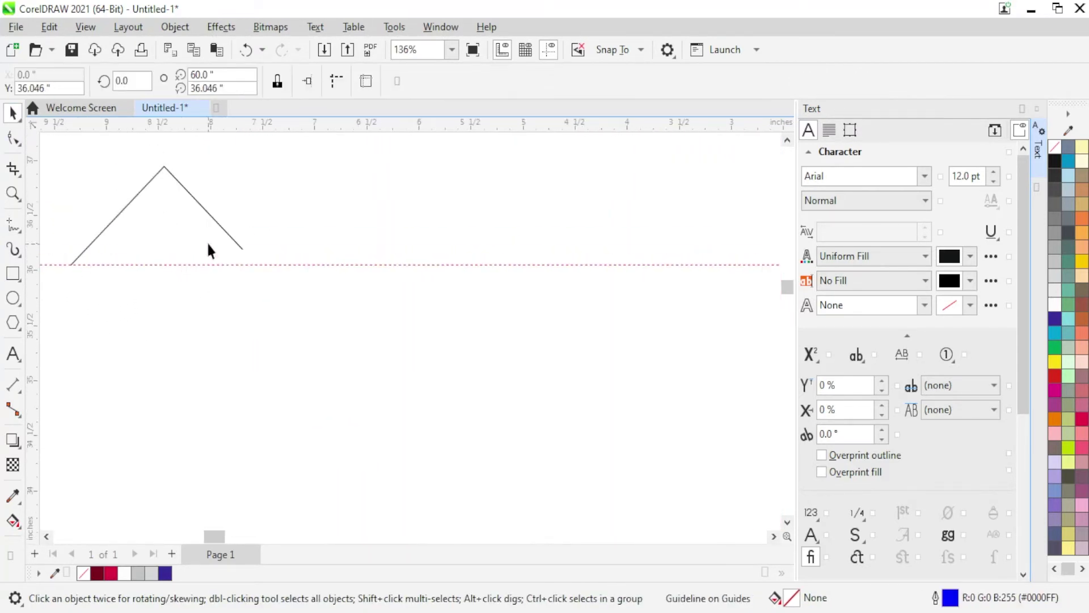
- Snap the chevron's end point onto the guide with the Shape tool
click(220, 232)
key(F10)
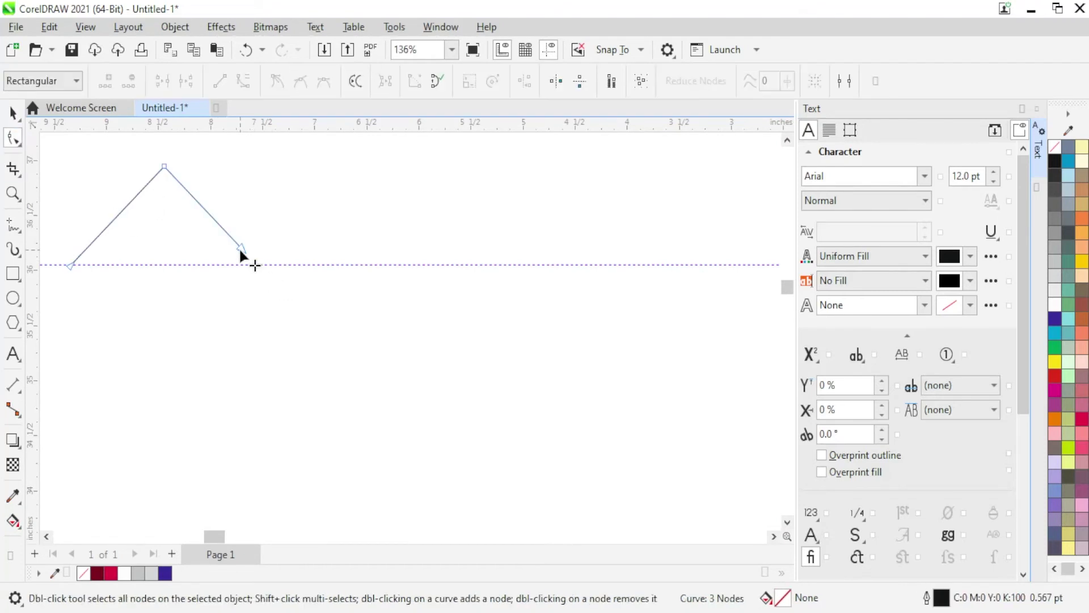
drag(242, 249, 258, 264)
scroll(282, 321, down, 2)
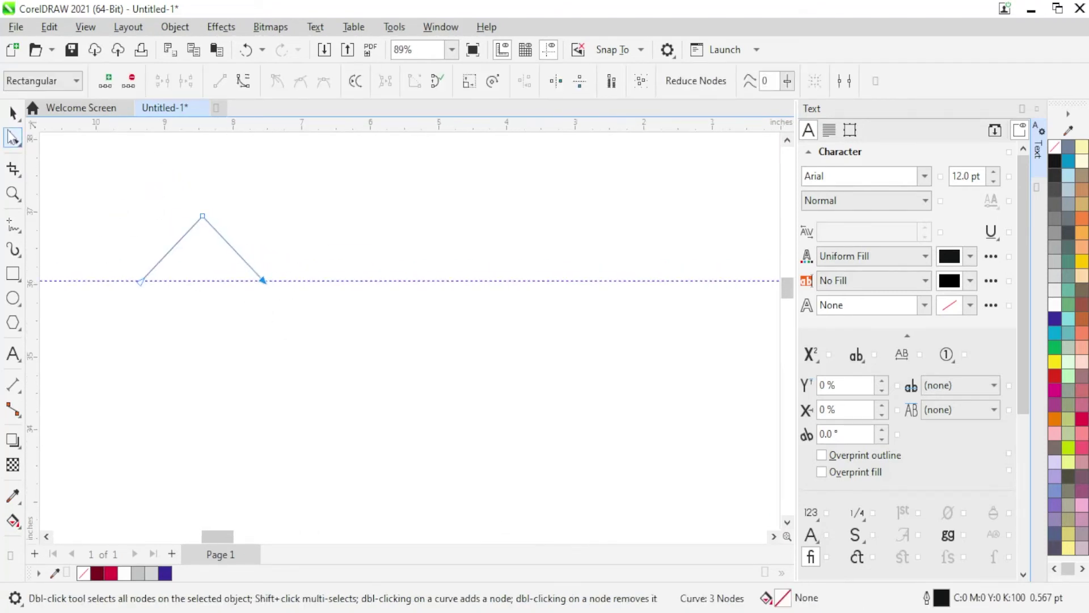
key(space)
- Copy the chevron rightward and repeat with Ctrl+D to get five chevrons end to end
mouse_move(312, 243)
mouse_down()
mouse_move(345, 246)
mouse_move(253, 257)
mouse_up()
scroll(257, 291, up, 4)
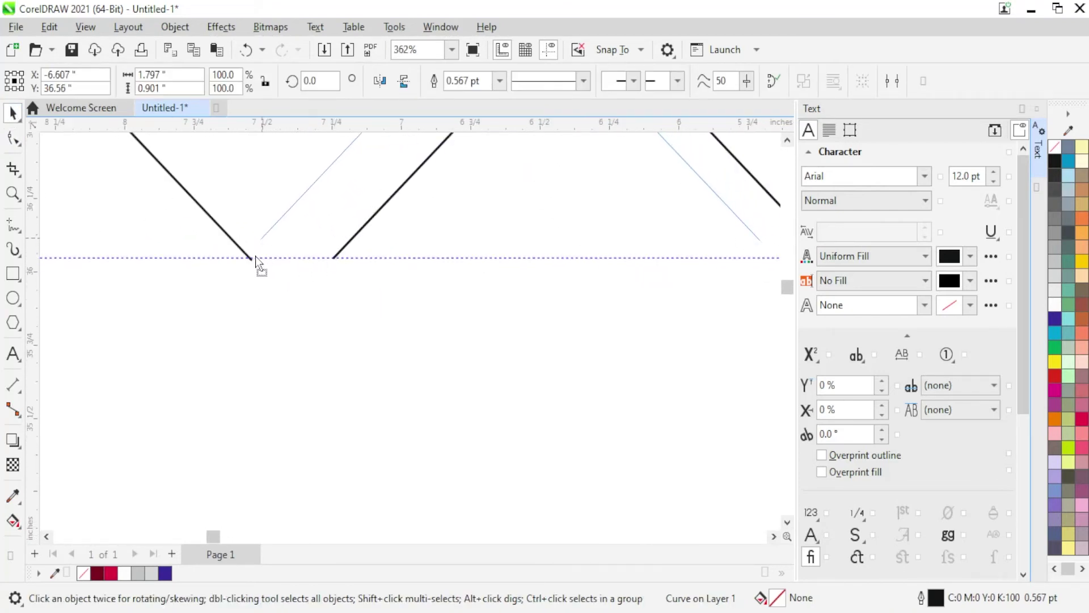
scroll(203, 294, down, 2)
key(ctrl+d)
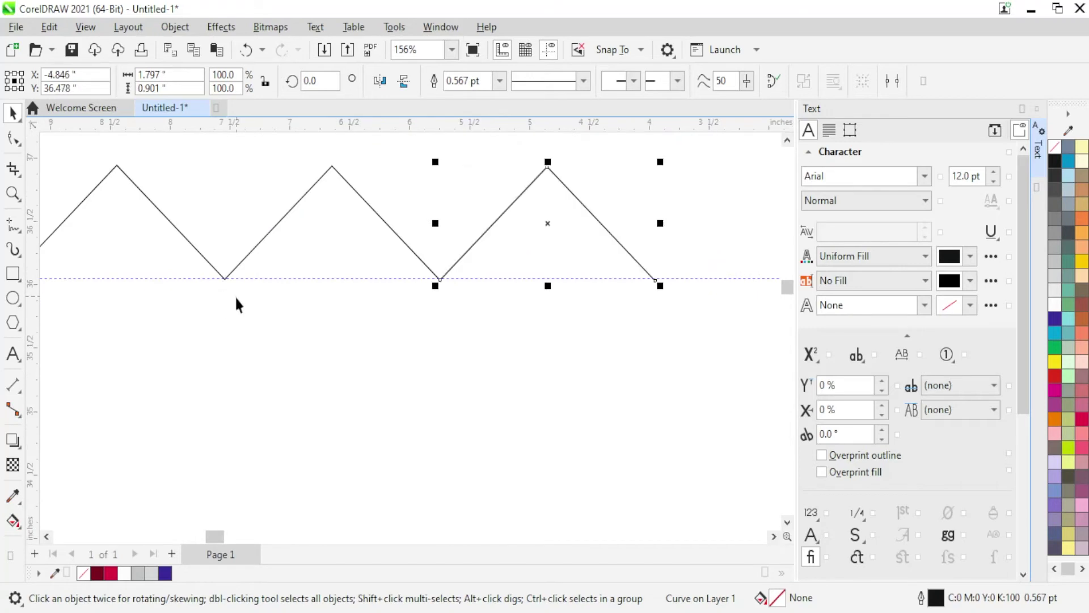
key(ctrl+d)
scroll(235, 295, down, 2)
key(ctrl+d)
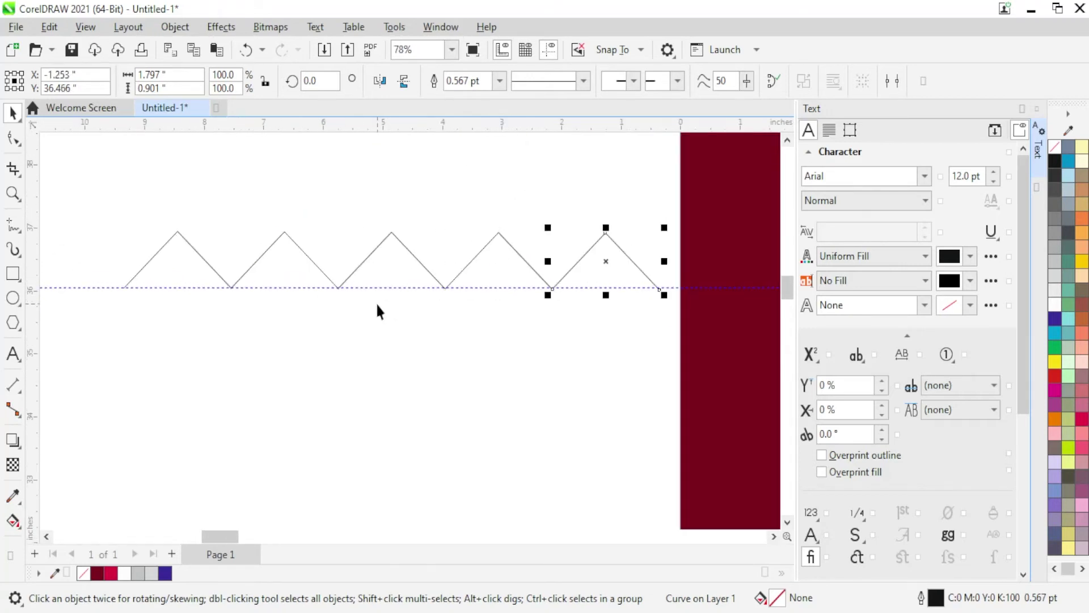
key(ctrl+d)
scroll(377, 311, down, 2)
key(ctrl+z)
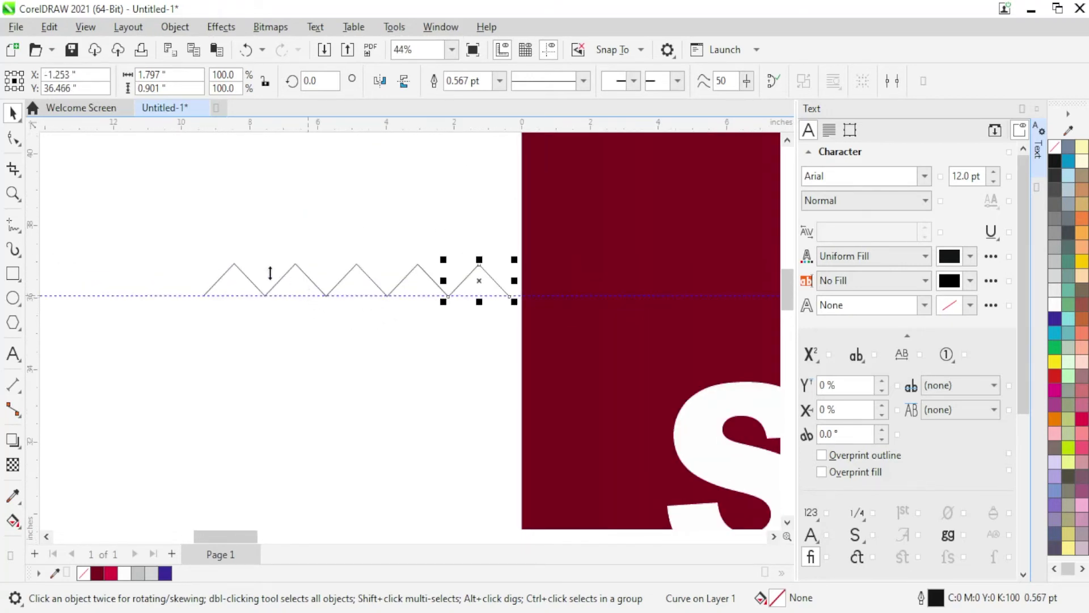
- Group the five chevrons into one zigzag with a white outline
drag(280, 293, 540, 372)
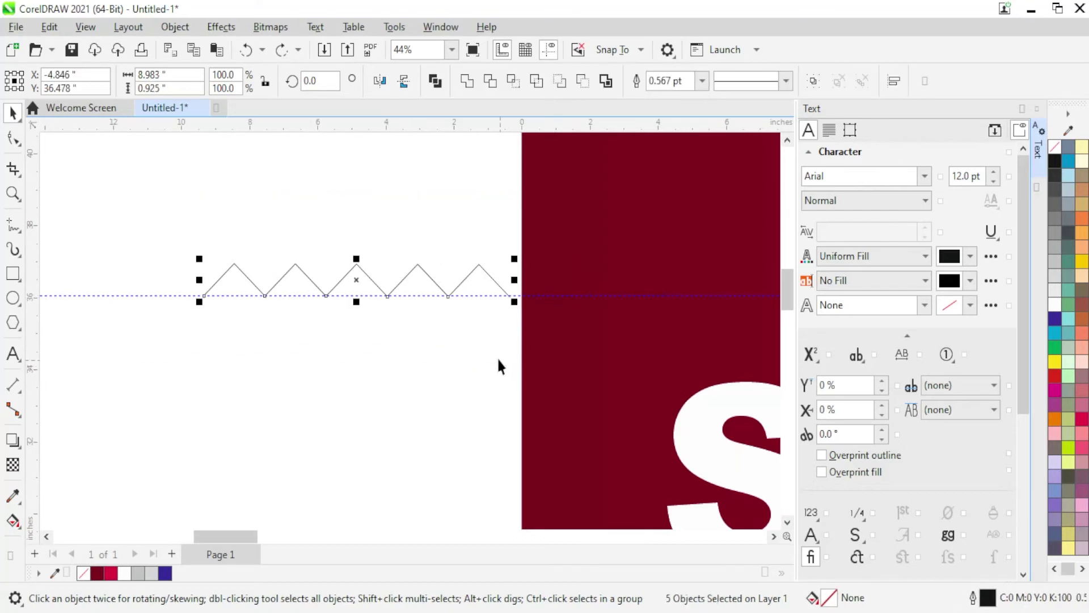
key(ctrl+g)
right_click(1054, 315)
click(1056, 320)
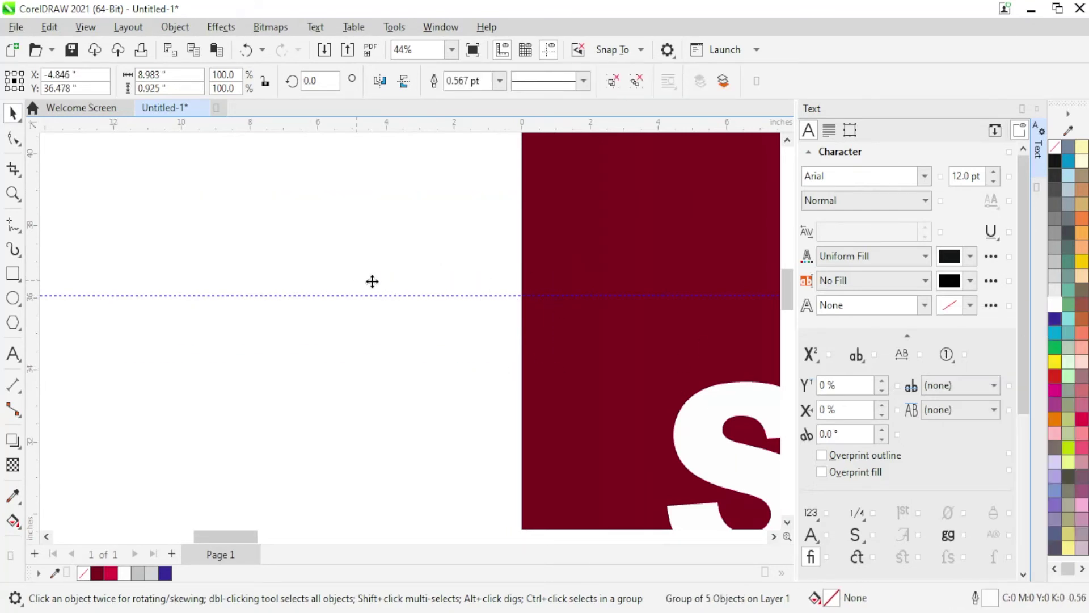
- Move the zigzag onto the maroon banner and set its outline width to 5.0 pt
drag(413, 285, 577, 302)
scroll(587, 286, down, 2)
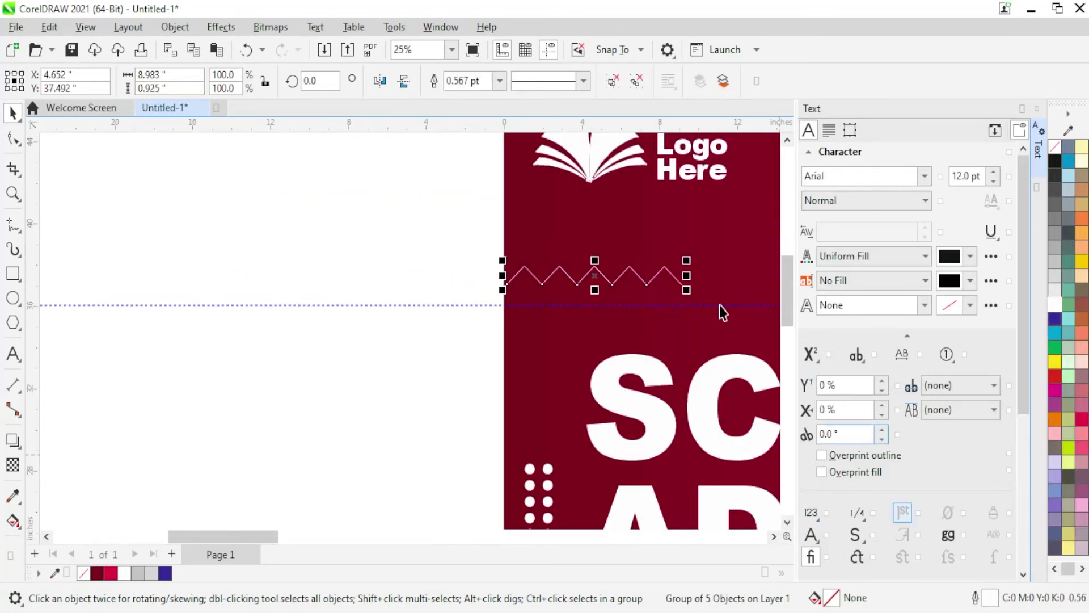
text(5)
key(Return)
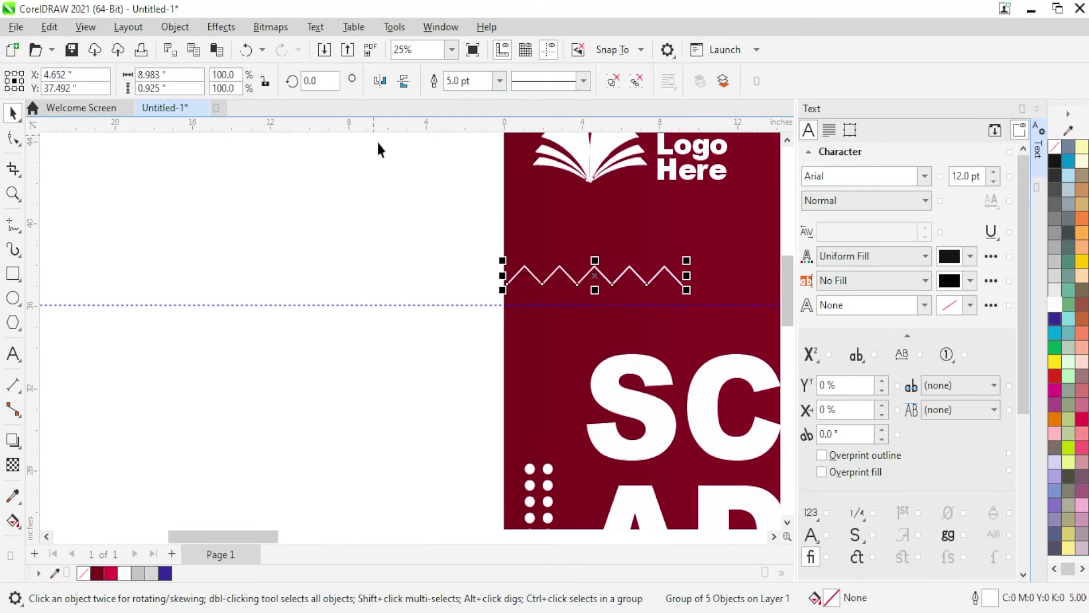
scroll(377, 141, down, 2)
scroll(199, 197, down, 1)
scroll(384, 186, up, 1)
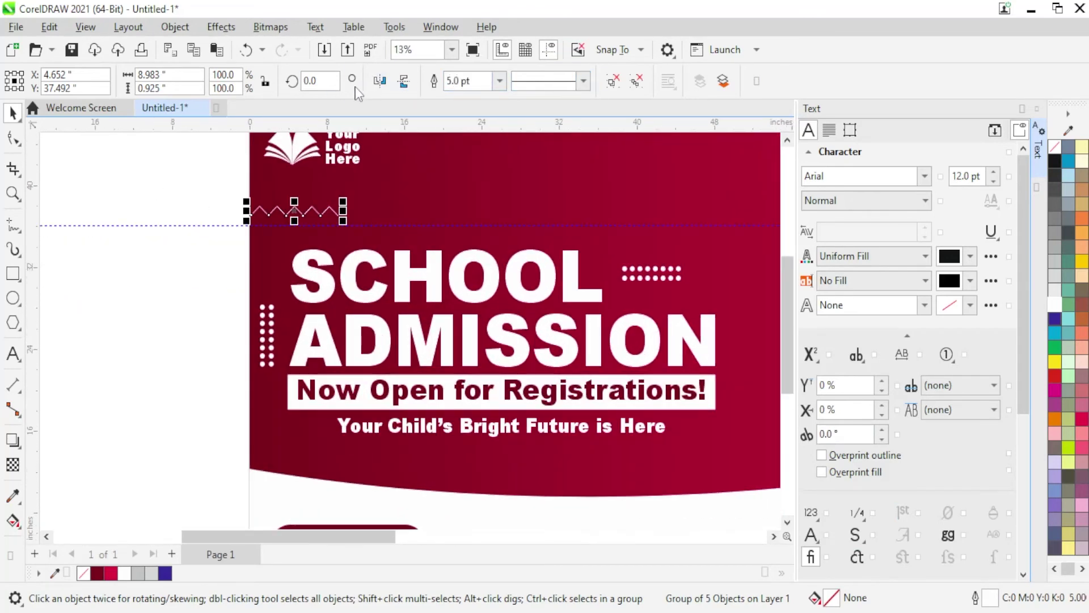
- Scale the zigzag to about half size (51.4%) and place it above the SCHOOL headline
drag(304, 208, 631, 203)
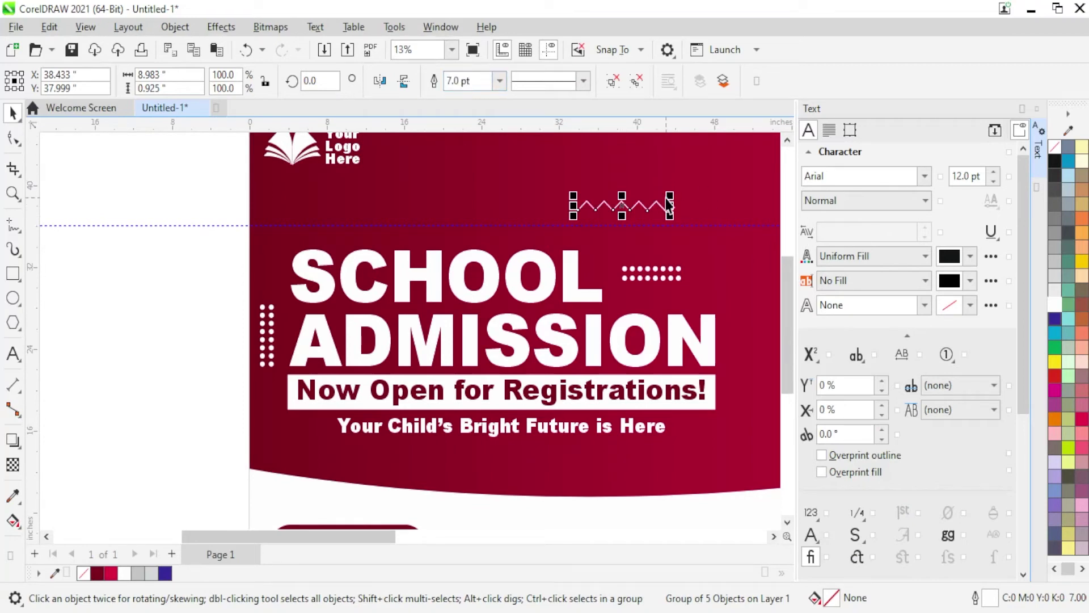
drag(669, 196, 623, 204)
scroll(626, 212, up, 1)
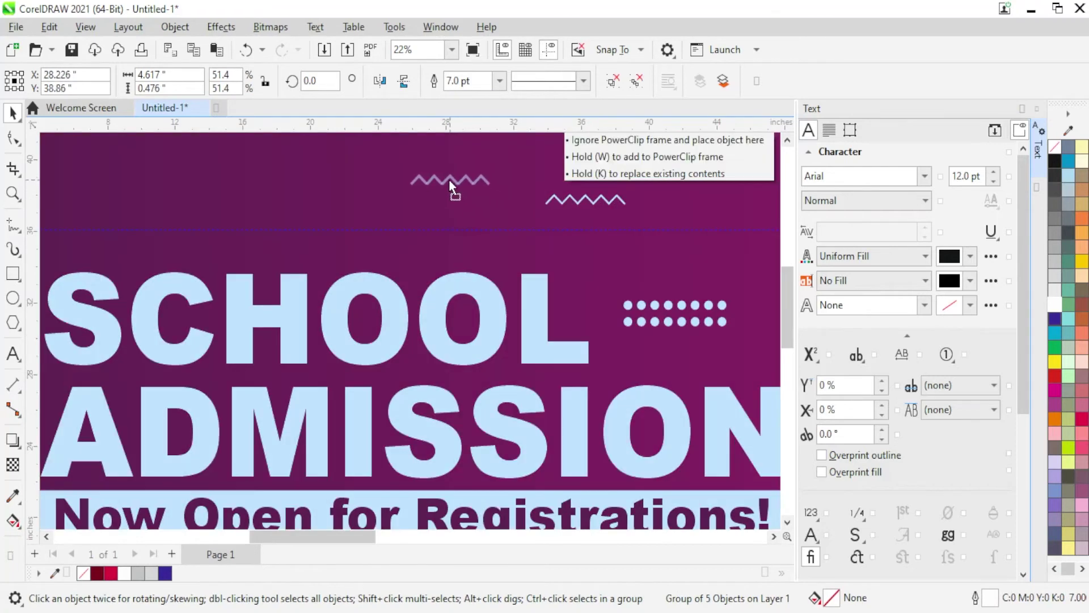
mouse_move(586, 199)
mouse_down()
mouse_move(448, 180)
mouse_move(703, 267)
mouse_up()
scroll(644, 324, down, 2)
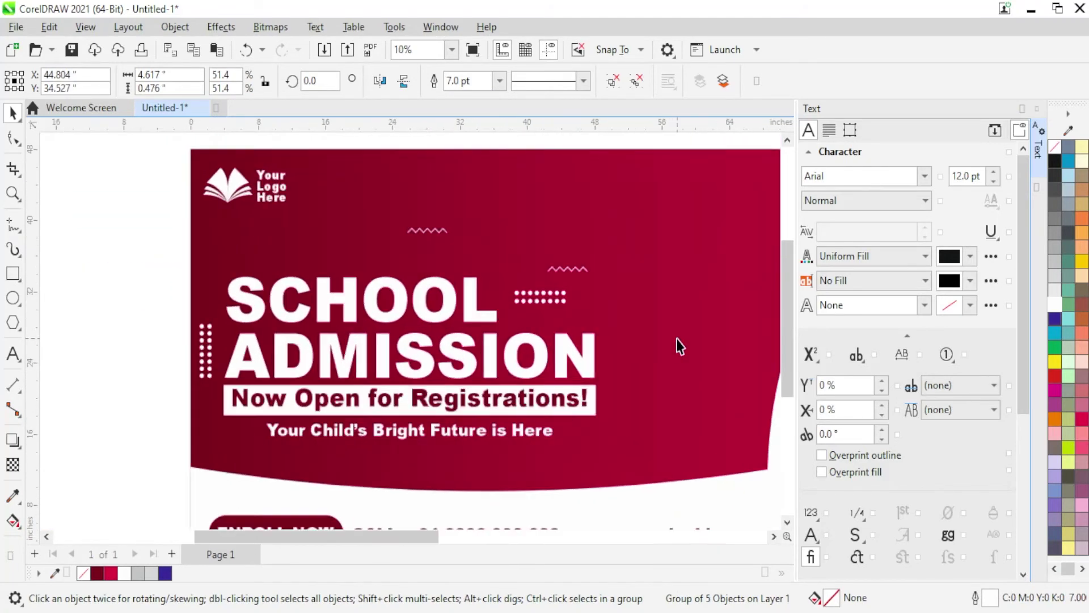
- Place another zigzag copy to the right of the dot grid
drag(567, 268, 618, 295)
scroll(573, 301, up, 1)
scroll(617, 294, down, 1)
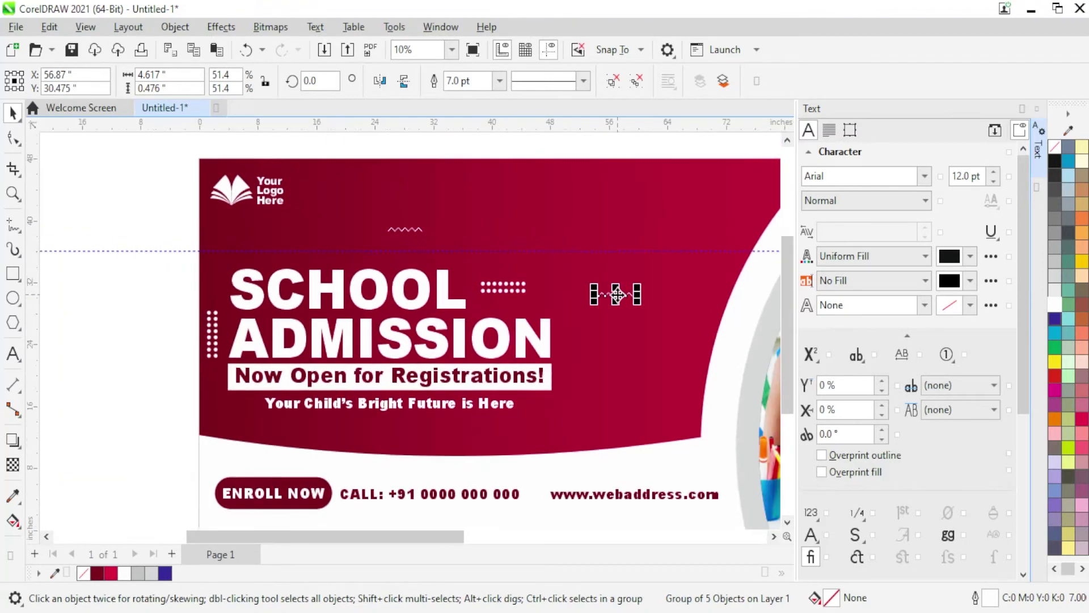
scroll(639, 253, down, 1)
scroll(631, 279, up, 1)
scroll(247, 390, down, 1)
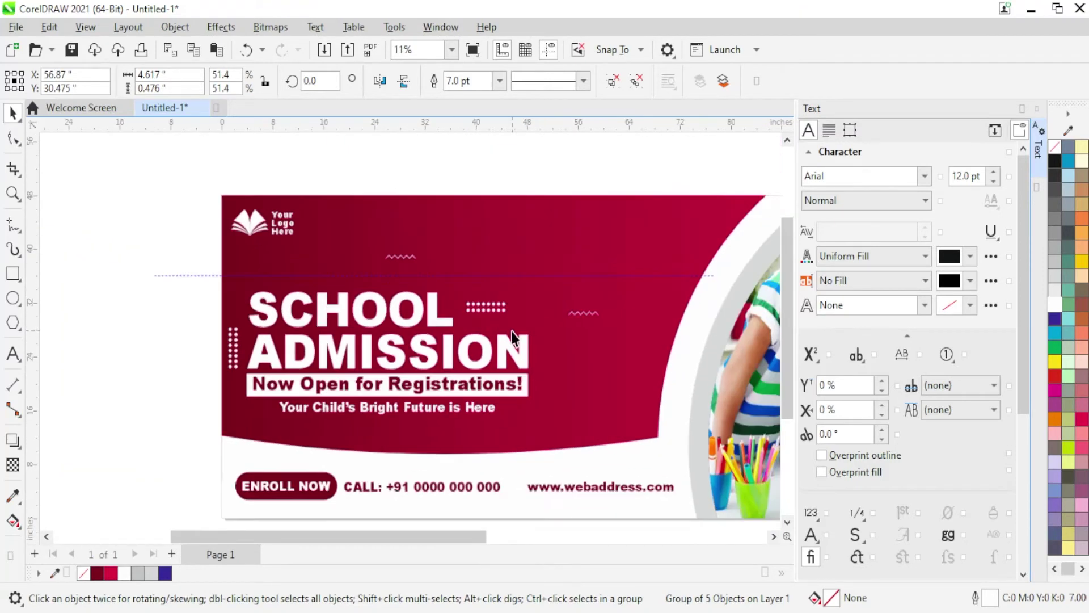
scroll(25, 361, up, 1)
- Draw a V-shaped line with the Freehand tool
click(17, 223)
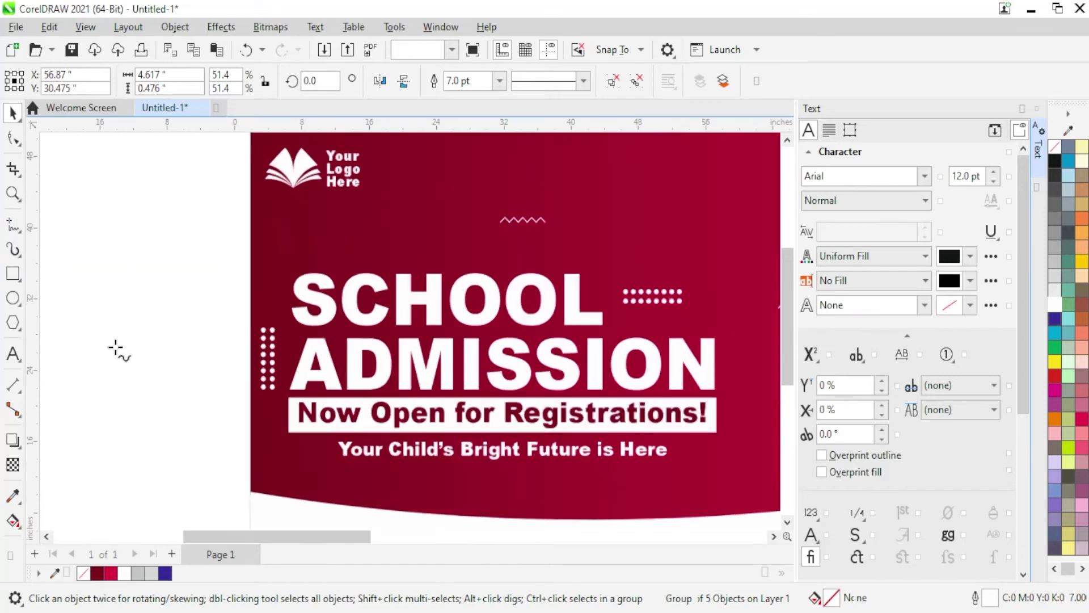
scroll(119, 343, up, 3)
click(249, 284)
click(189, 324)
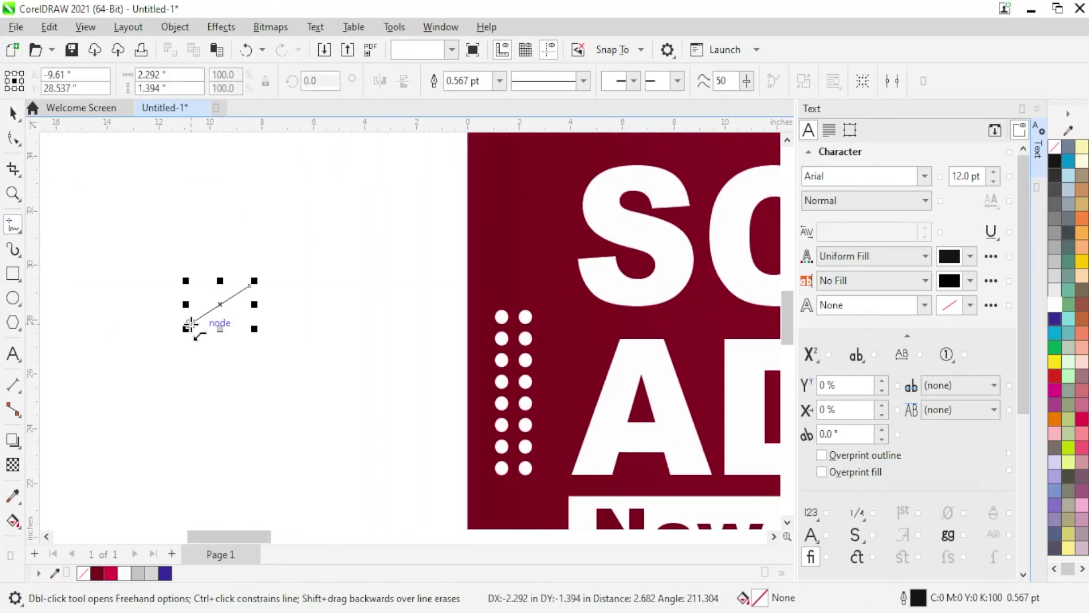
click(242, 368)
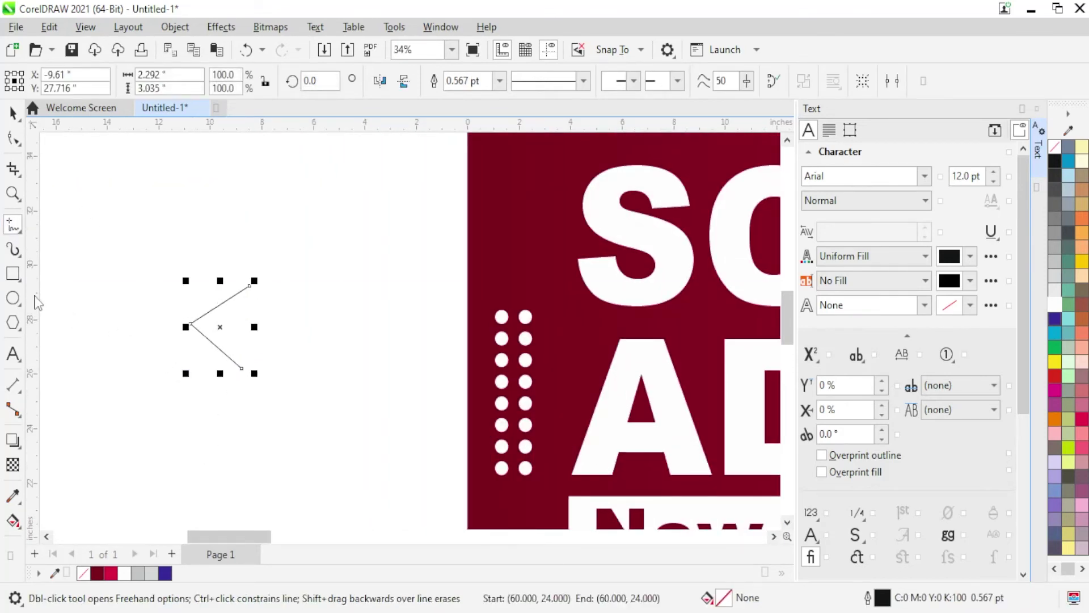
key(Escape)
scroll(252, 377, up, 3)
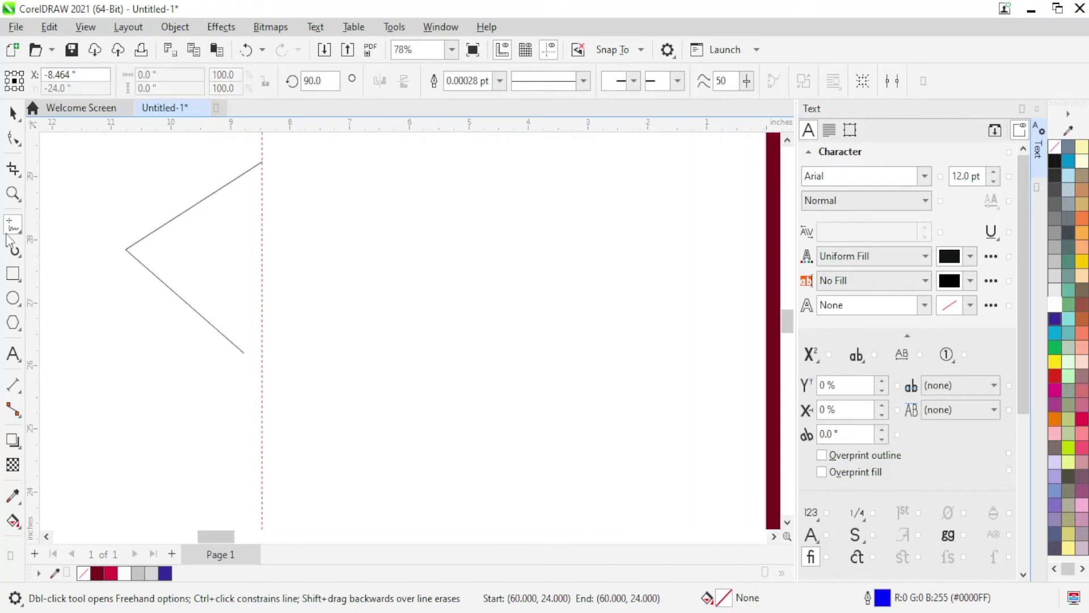
- Snap the V's lower end to the guide, move it, and delete its lower segment, leaving one line
click(27, 141)
click(241, 350)
scroll(248, 356, up, 1)
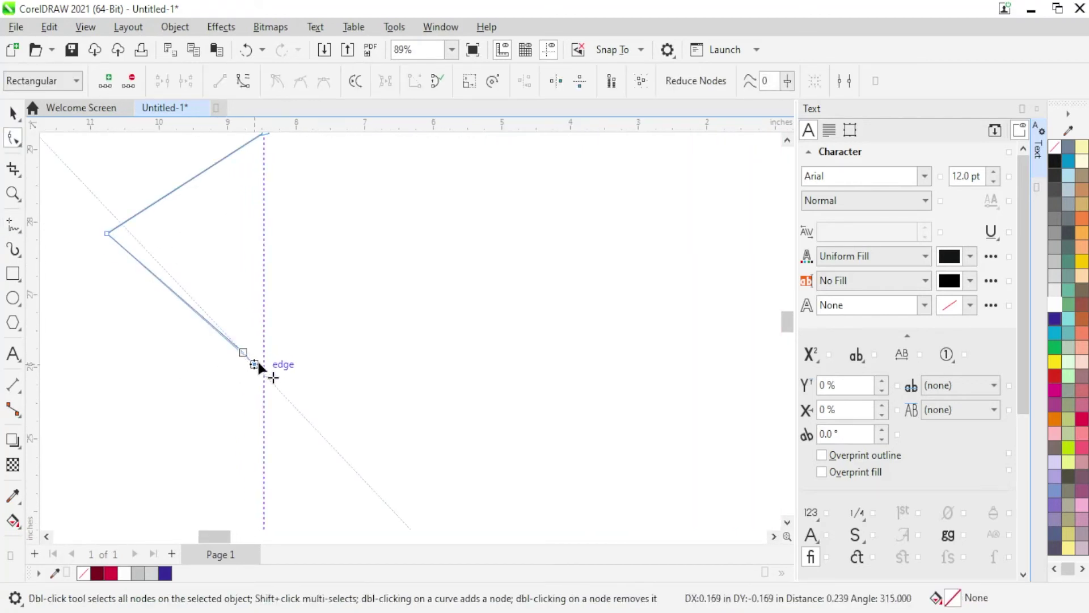
drag(257, 366, 266, 369)
scroll(315, 365, down, 3)
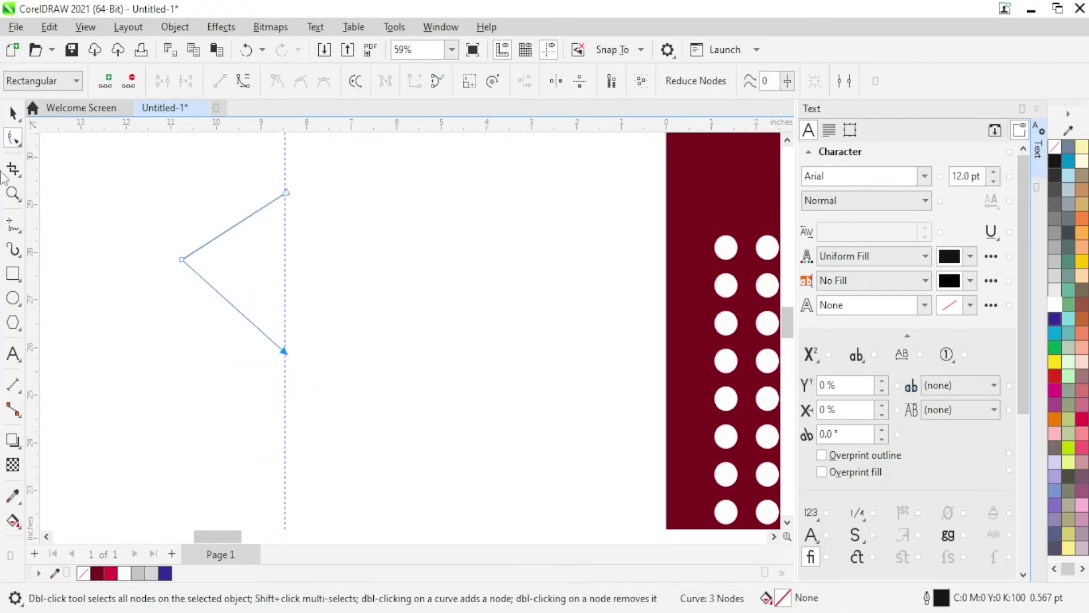
click(13, 114)
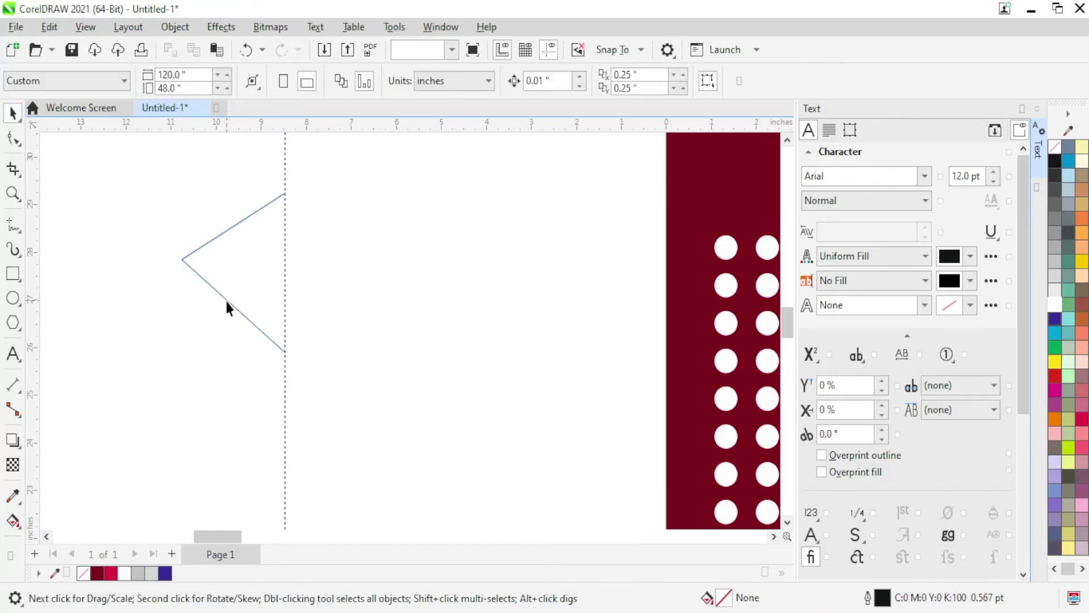
drag(244, 304, 414, 359)
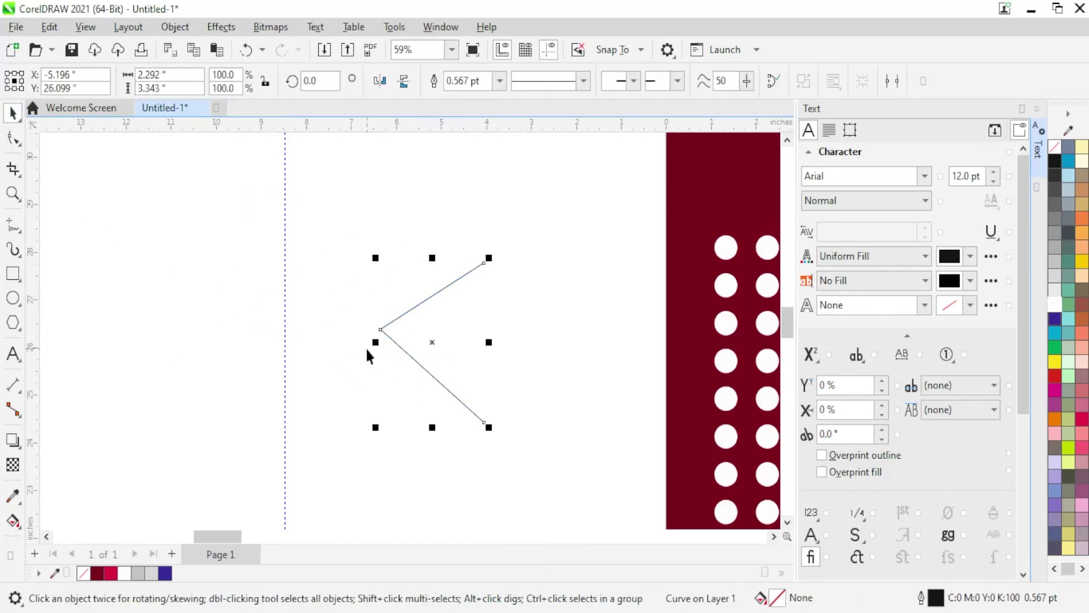
click(12, 139)
double_click(484, 422)
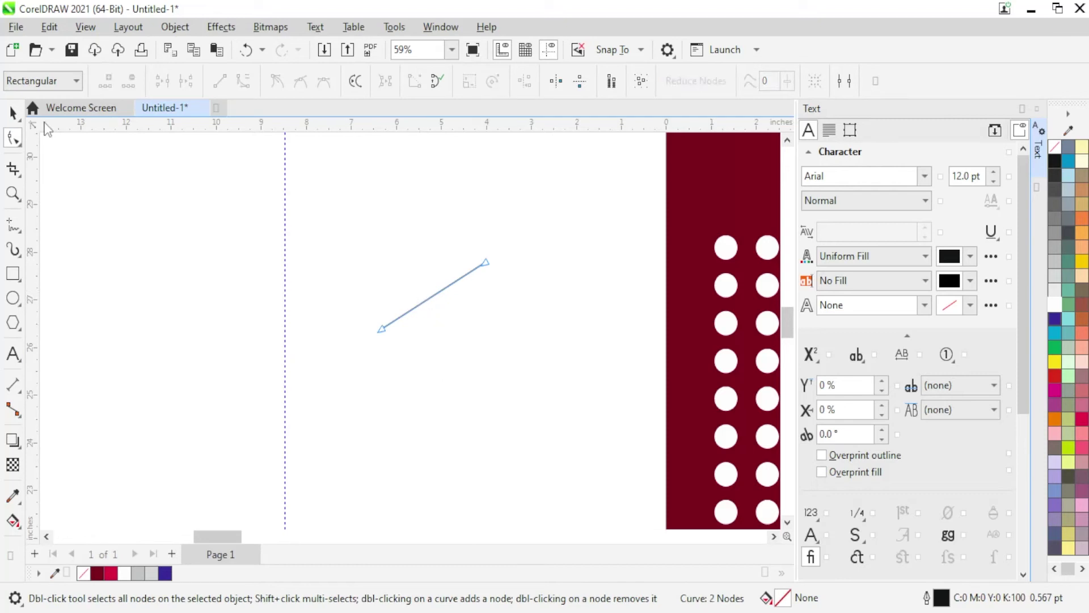
key(space)
- Copy the line below, mirror it vertically, join the ends, and weld both into a '<' chevron
drag(435, 294, 432, 358)
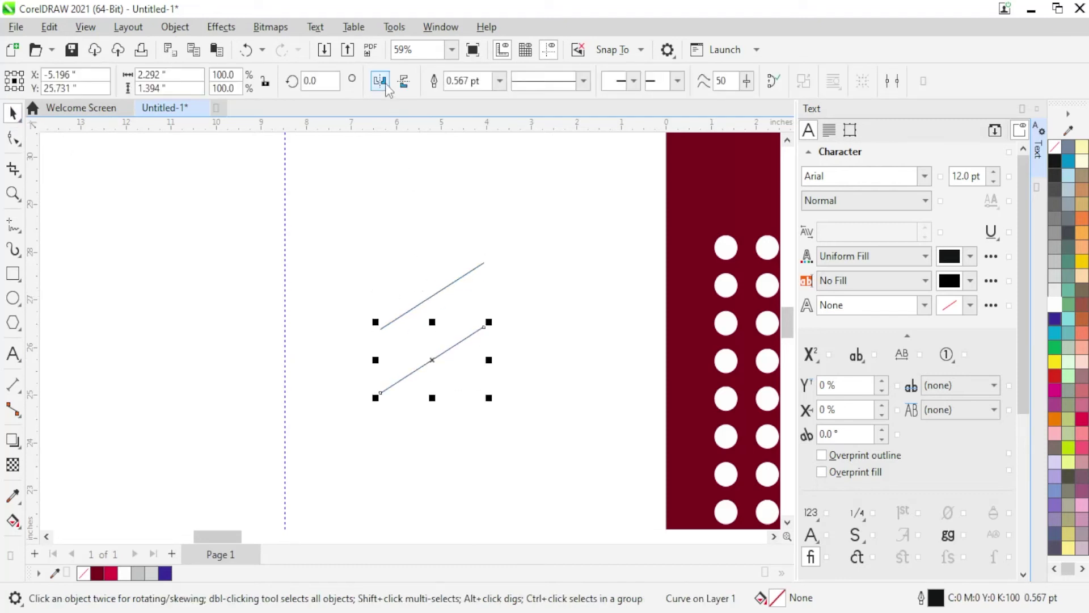
click(404, 81)
scroll(399, 310, up, 5)
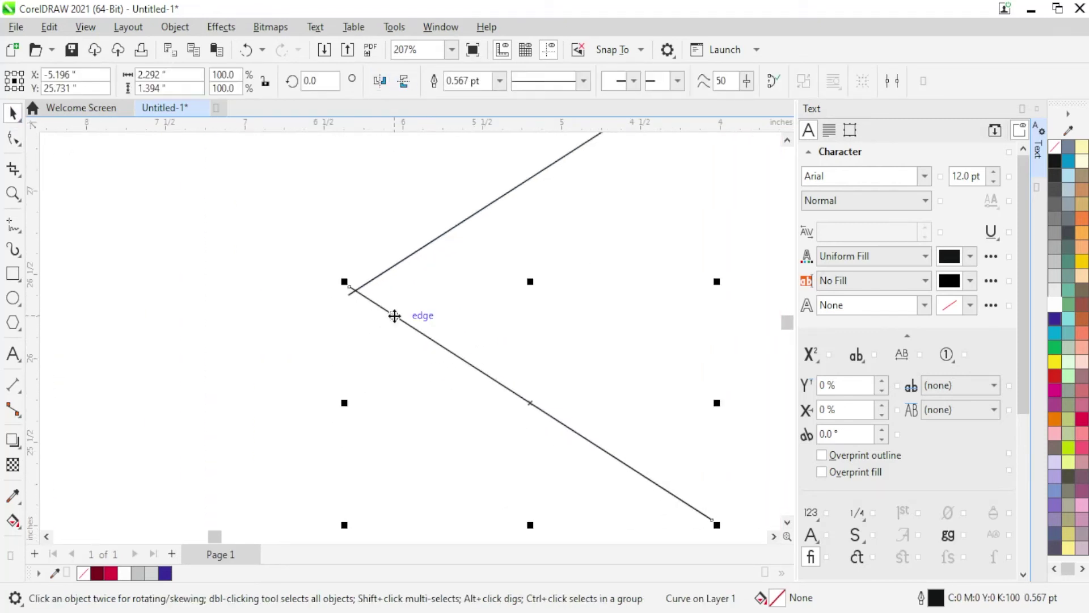
drag(394, 315, 350, 289)
scroll(353, 336, up, 1)
scroll(300, 322, down, 6)
scroll(376, 263, down, 4)
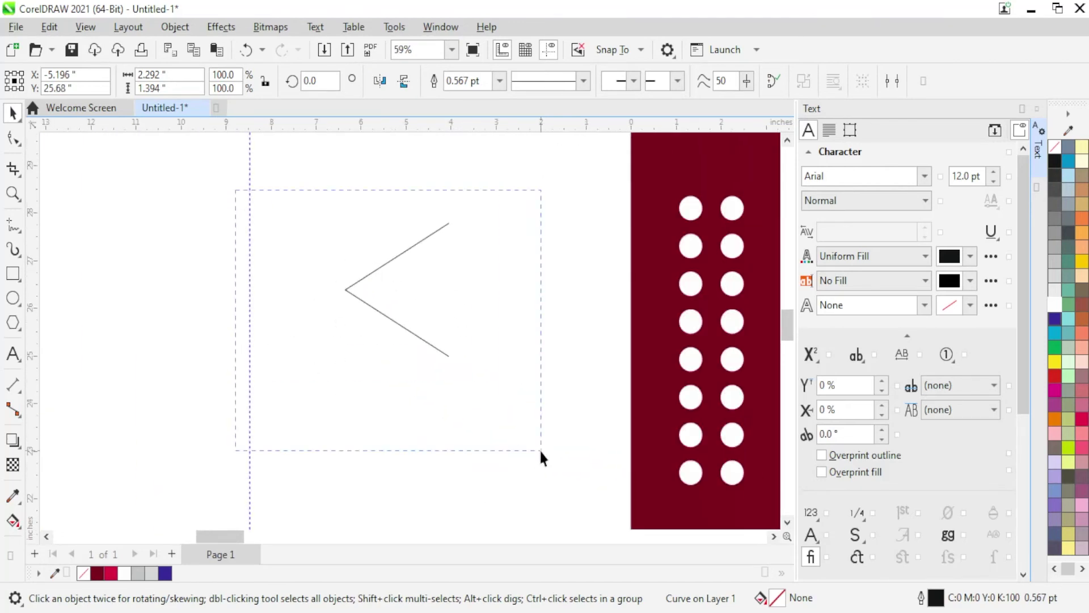
drag(540, 452, 537, 448)
click(467, 83)
- Place the chevron beside ADMISSION on the banner and shrink it to about a third
scroll(300, 303, down, 5)
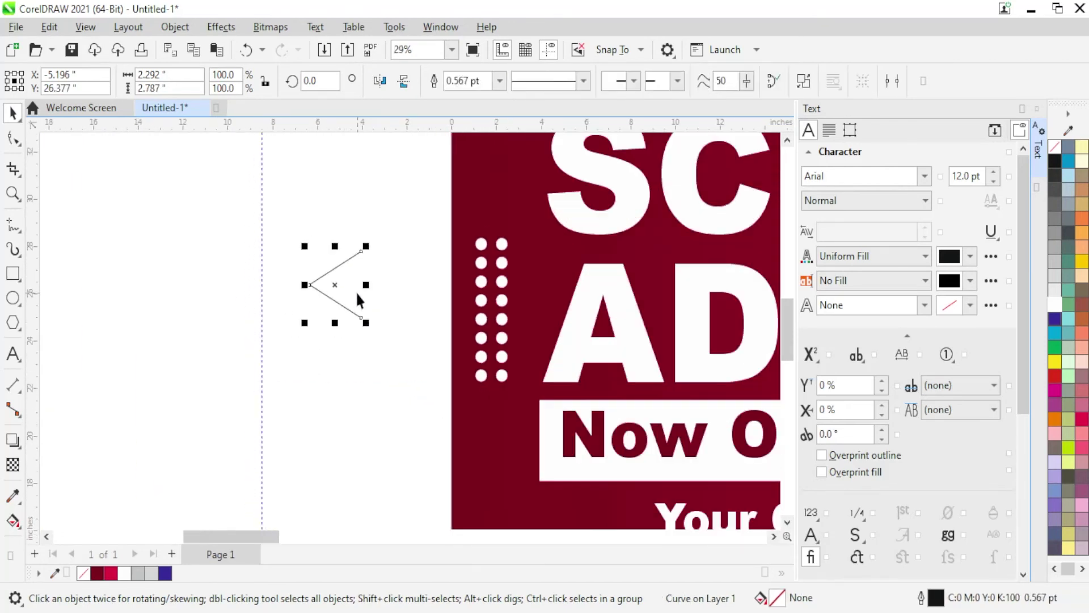
drag(355, 291, 561, 267)
scroll(454, 247, down, 3)
scroll(308, 240, down, 2)
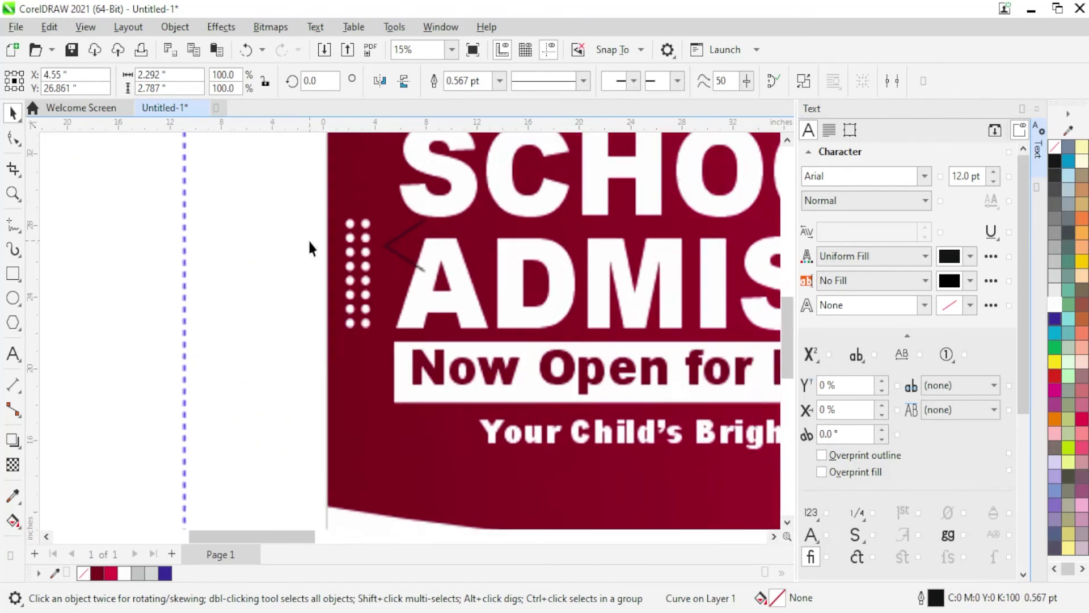
scroll(186, 217, down, 3)
drag(267, 228, 553, 249)
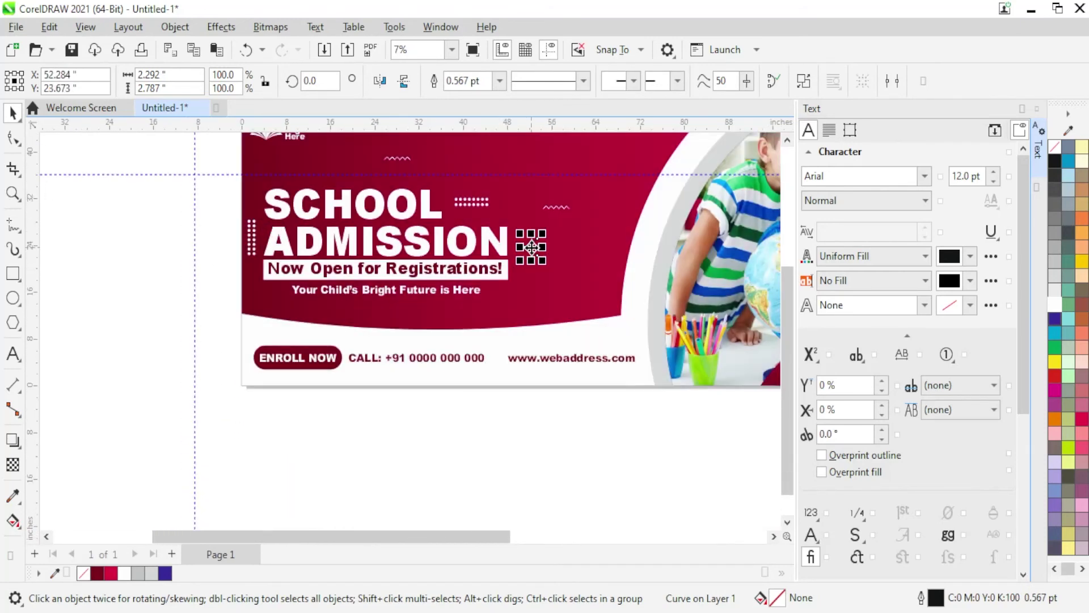
scroll(553, 249, up, 1)
scroll(542, 227, up, 2)
scroll(540, 227, up, 2)
mouse_move(530, 199)
mouse_down()
mouse_move(471, 264)
mouse_move(486, 340)
mouse_up()
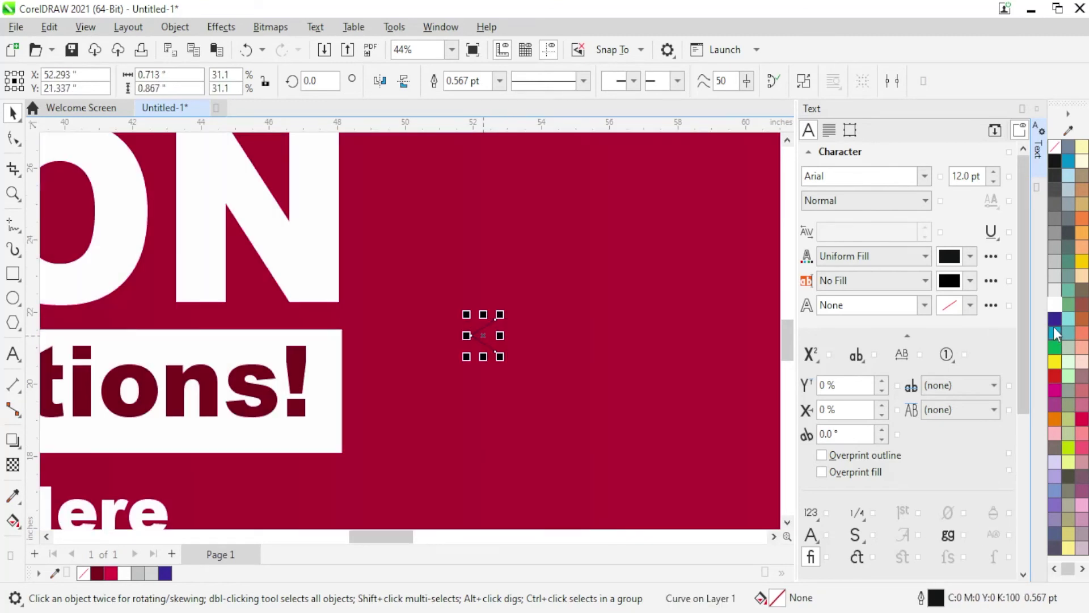
- Make the chevron outline white and thicker in the Outline Pen settings
right_click(1054, 301)
click(1004, 312)
double_click(938, 596)
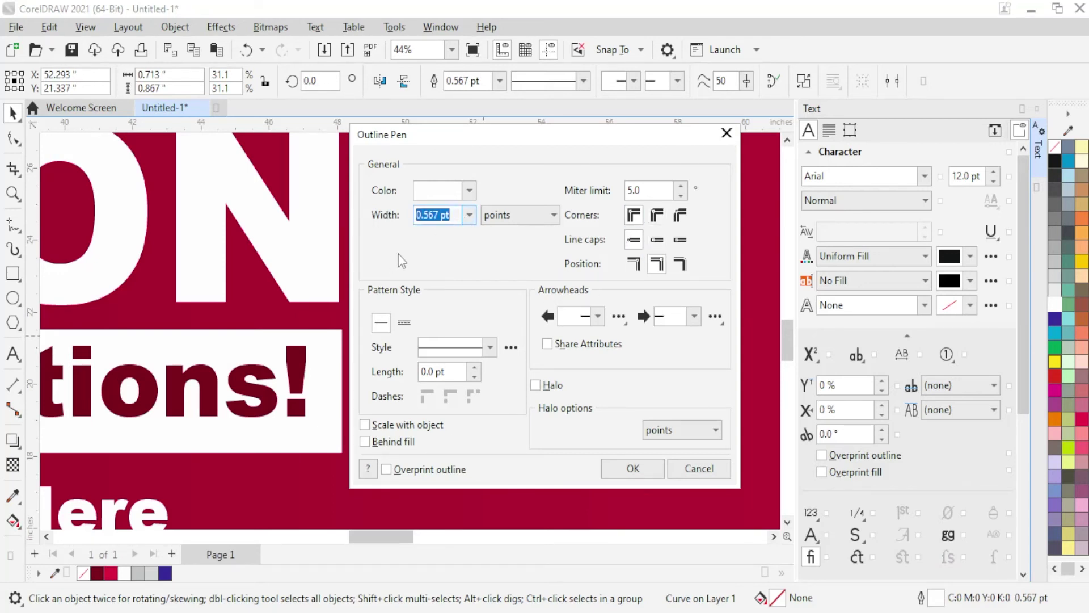
text(5)
click(635, 471)
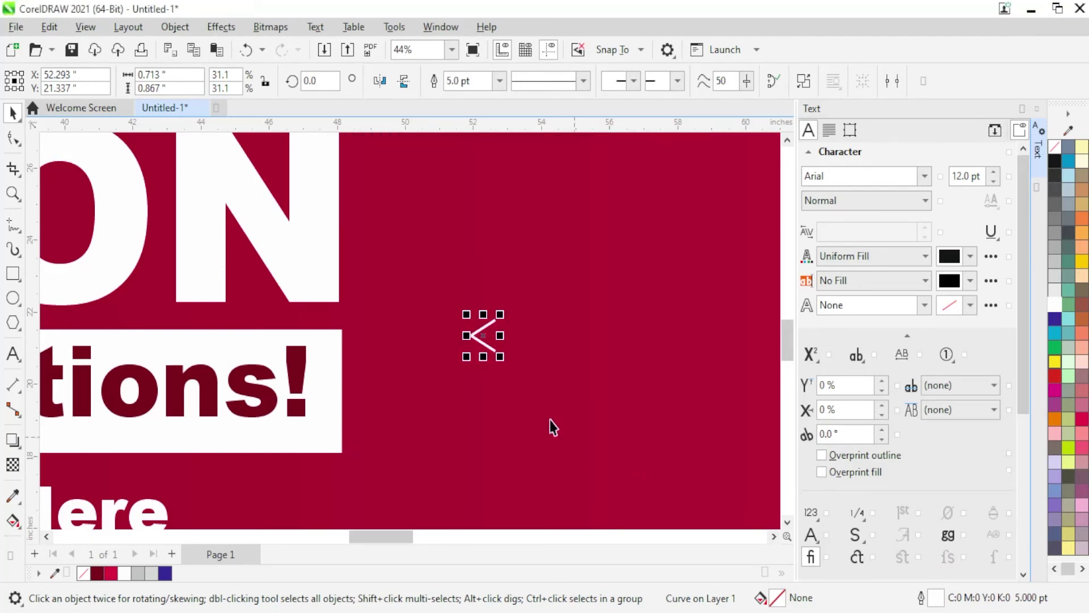
scroll(500, 351, up, 1)
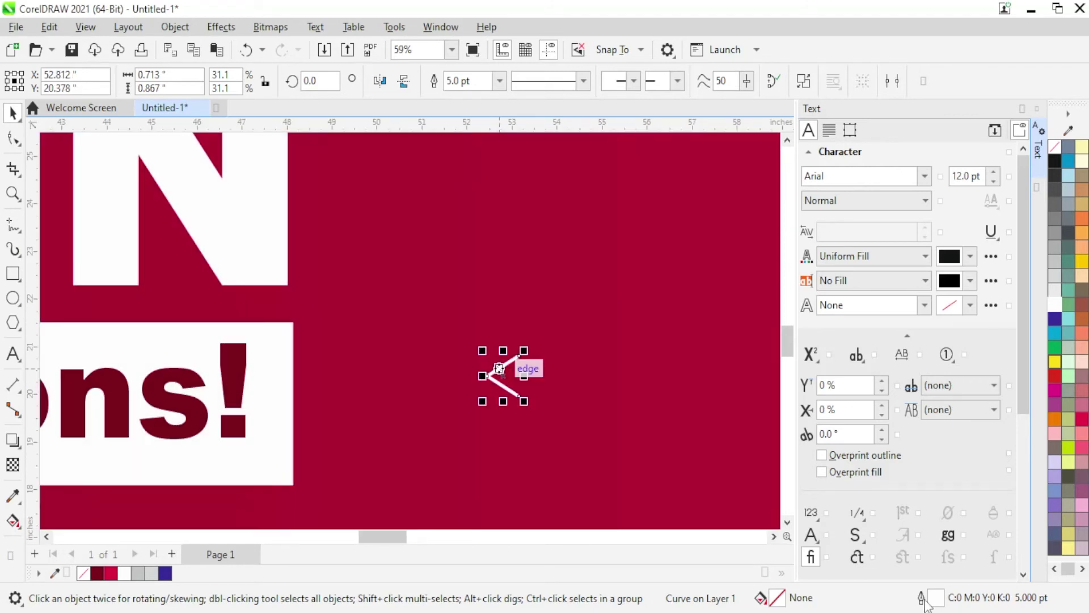
double_click(921, 599)
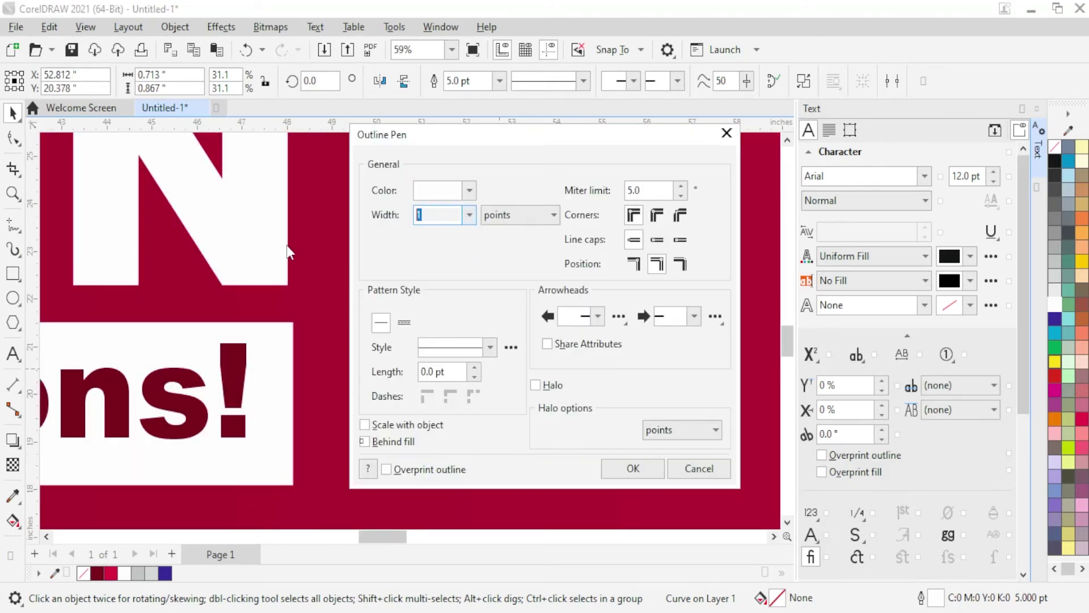
click(633, 468)
click(537, 408)
scroll(537, 409, up, 2)
scroll(508, 397, up, 2)
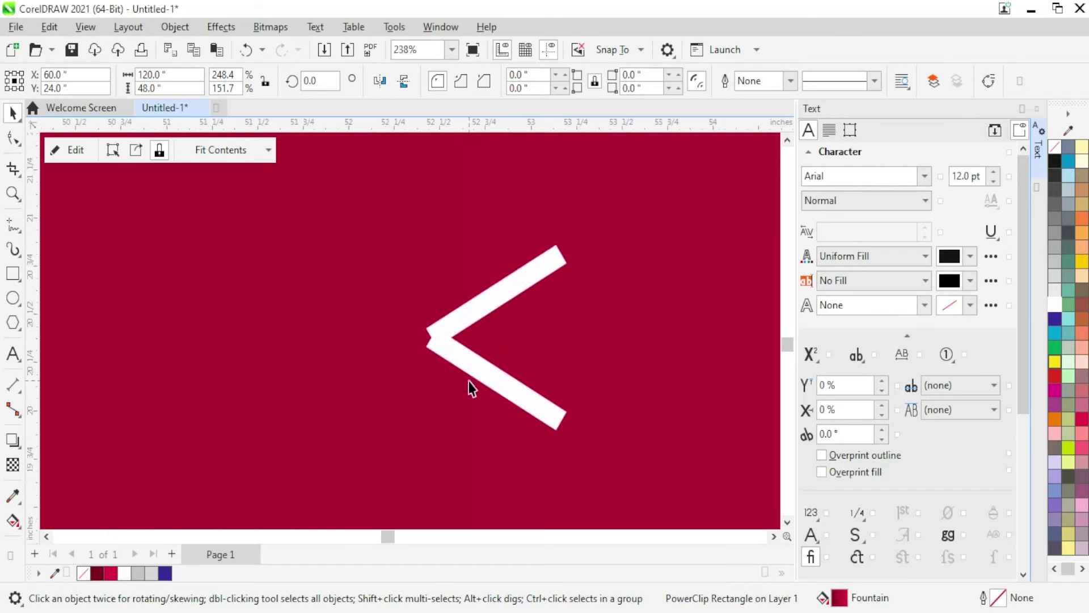
click(471, 388)
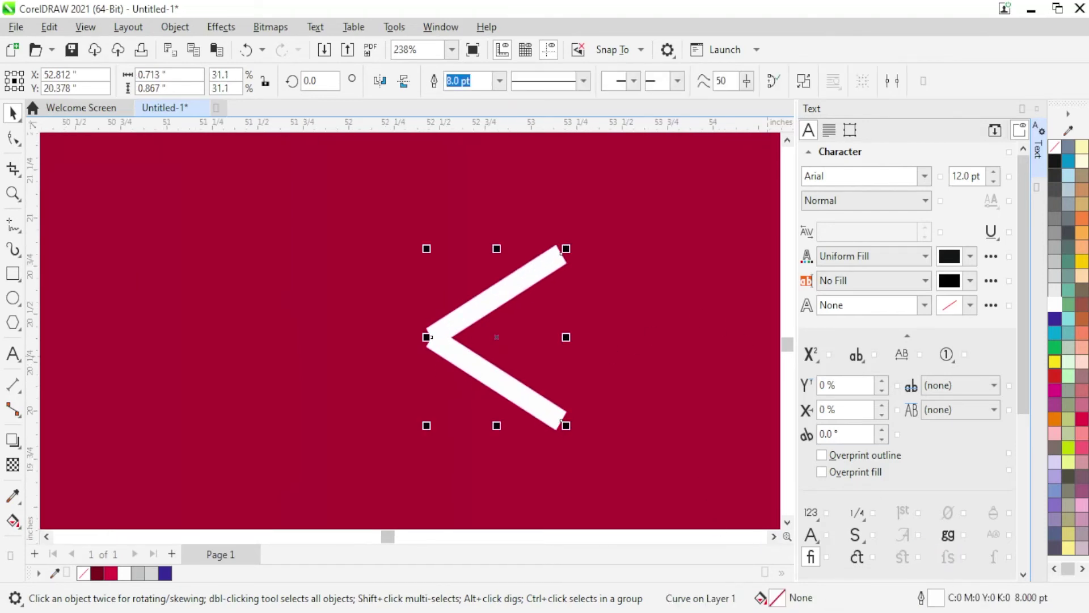
- Set the chevron's outline to sit outside the path with rounded line caps
double_click(932, 601)
click(658, 236)
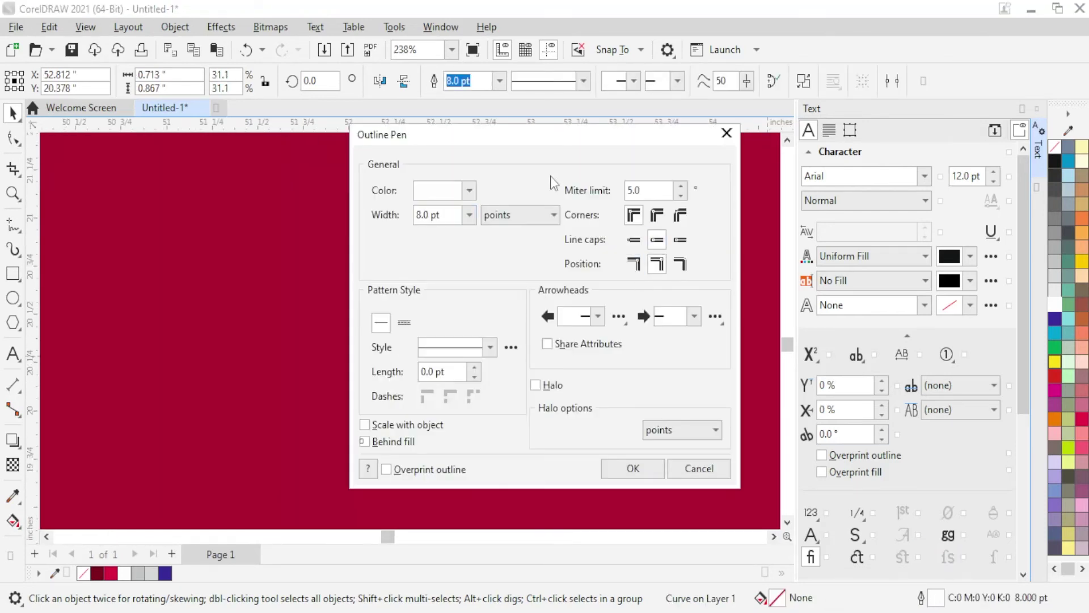
mouse_move(514, 142)
mouse_down()
mouse_move(786, 161)
mouse_move(754, 161)
mouse_up()
click(923, 279)
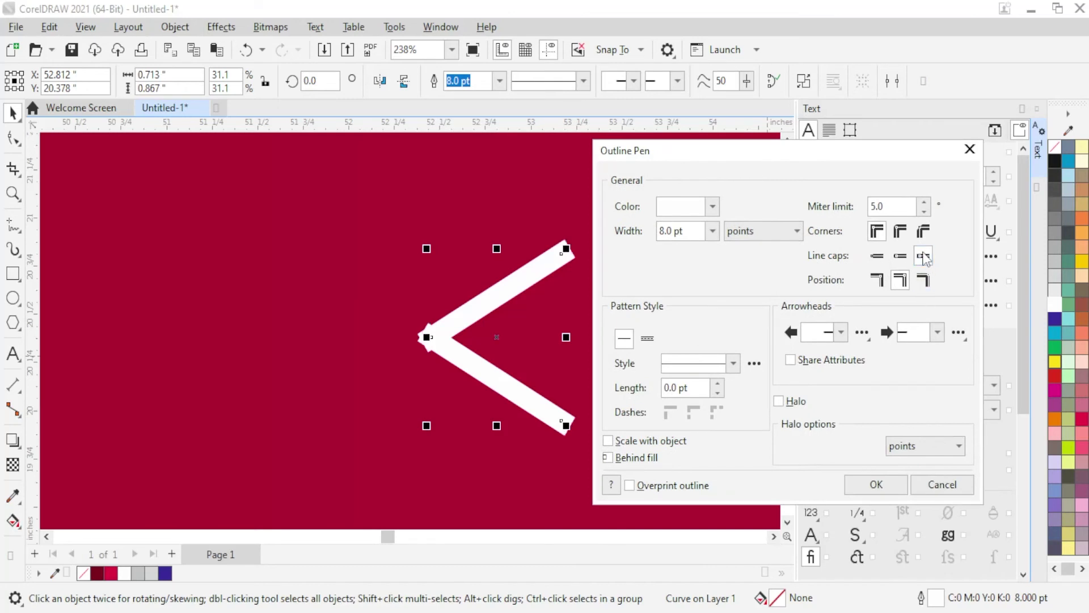
click(900, 256)
click(883, 483)
- Drag-copy the chevron to its right to build the row of chevrons
click(605, 363)
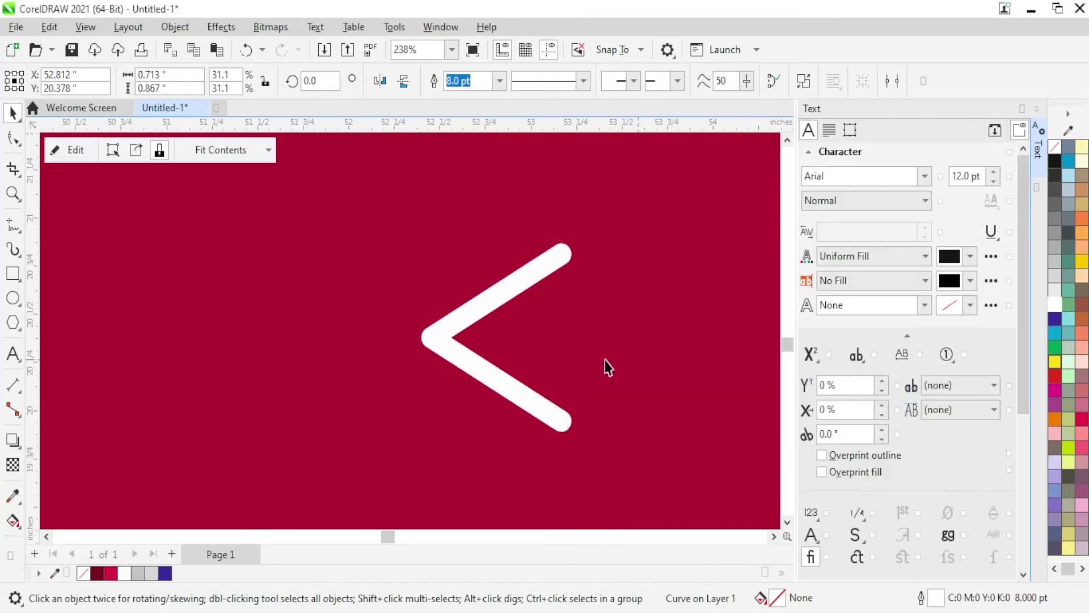
scroll(399, 346, down, 2)
click(401, 339)
drag(401, 339, 515, 338)
- Select the three chevrons and group them
scroll(374, 356, down, 1)
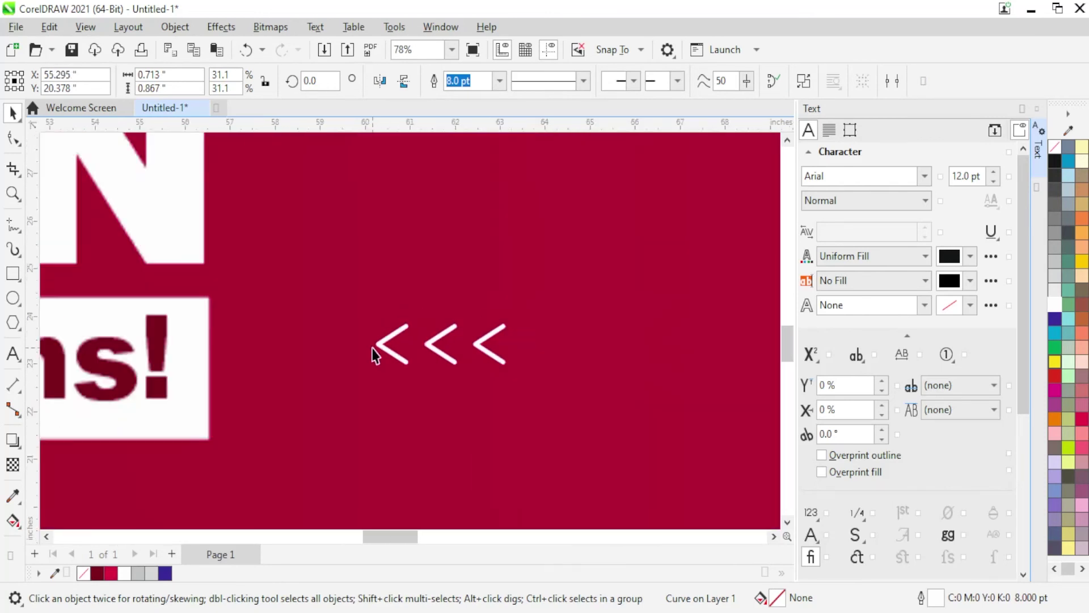
scroll(375, 356, down, 3)
scroll(413, 301, down, 2)
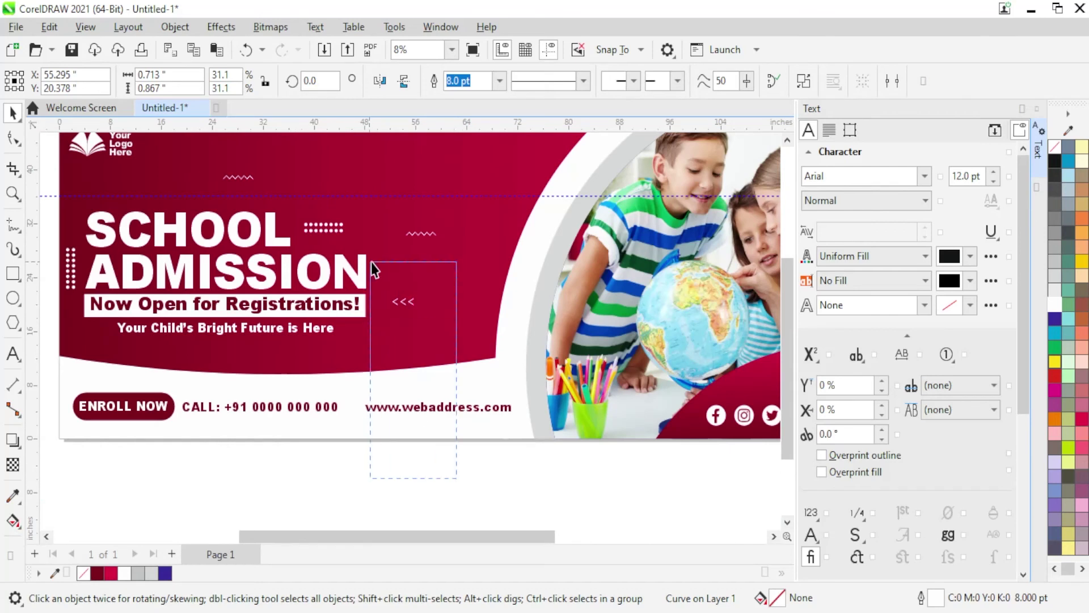
drag(371, 262, 372, 262)
key(ctrl+g)
- Place a mirrored copy of the chevron group near the banner top, reading '>>>'
mouse_move(404, 301)
mouse_down()
mouse_move(379, 163)
mouse_move(354, 172)
mouse_up()
click(400, 86)
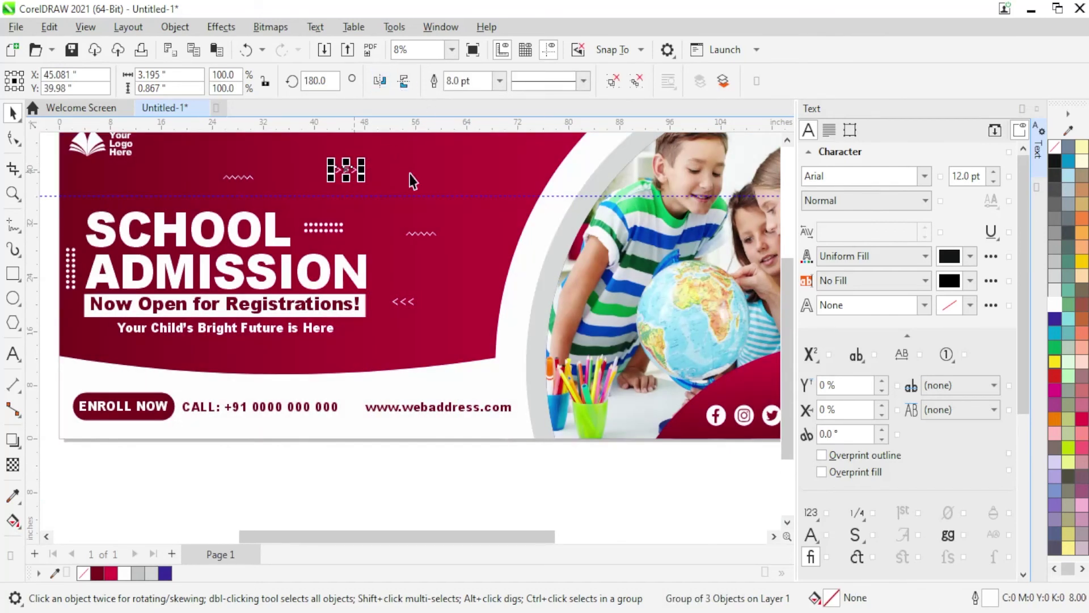
click(441, 471)
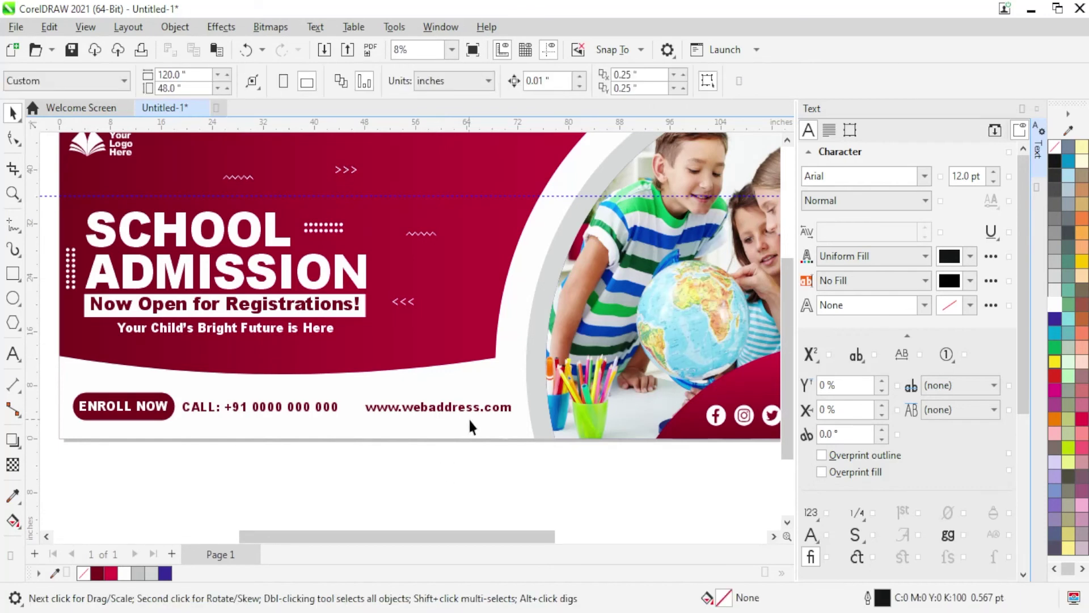
- Draw a small square below the banner with the Rectangle tool
scroll(363, 444, down, 1)
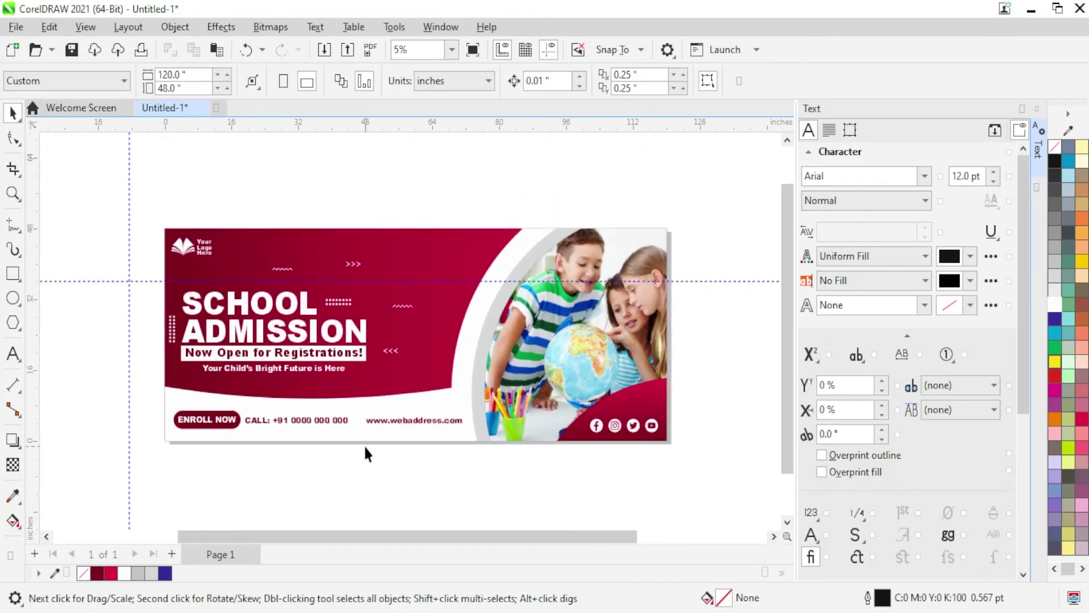
scroll(470, 378, up, 2)
click(13, 273)
scroll(363, 454, down, 1)
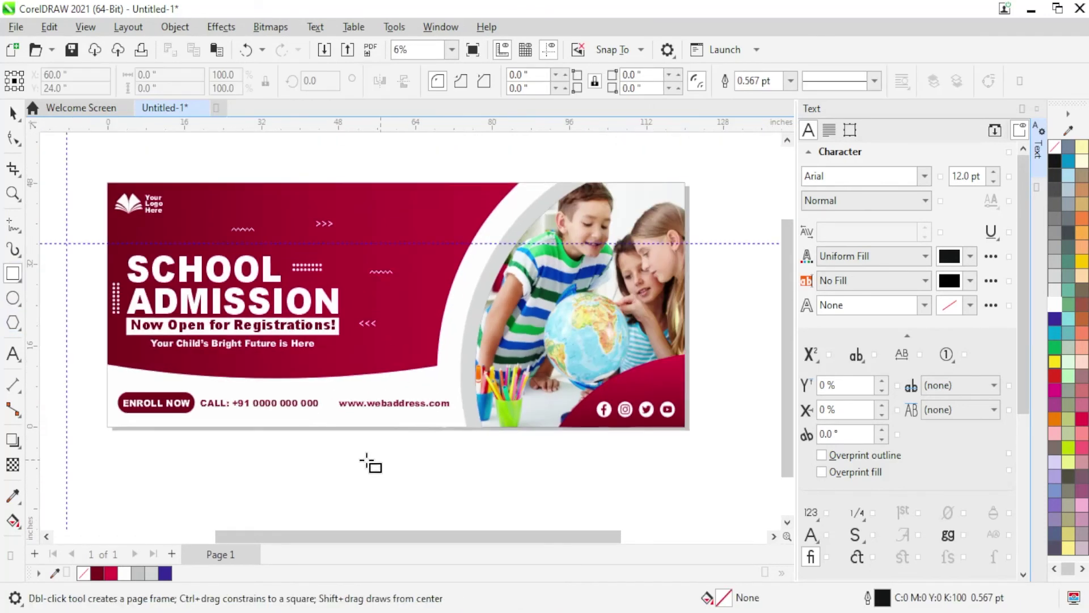
drag(344, 435, 383, 477)
scroll(374, 474, up, 2)
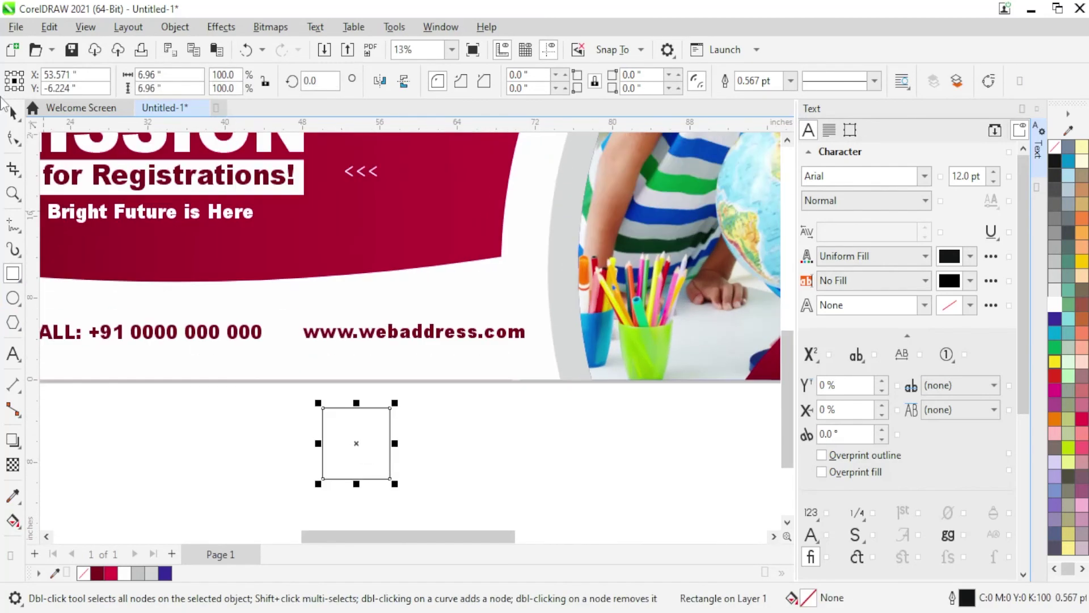
scroll(346, 450, up, 2)
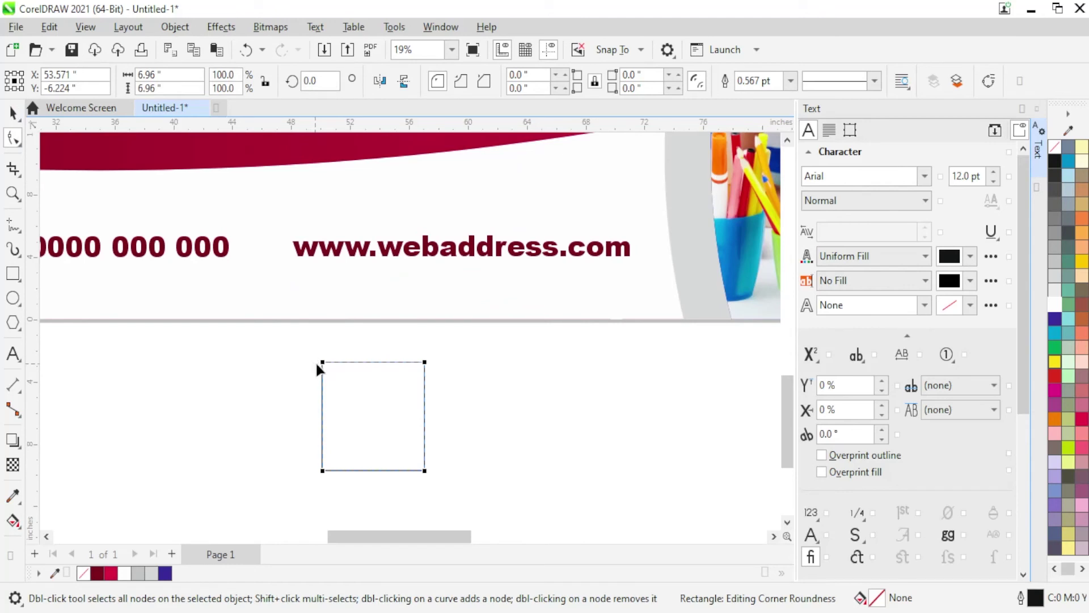
- Turn the square into a triangle with its apex centred and give it a dark red outline
key(ctrl+q)
double_click(321, 361)
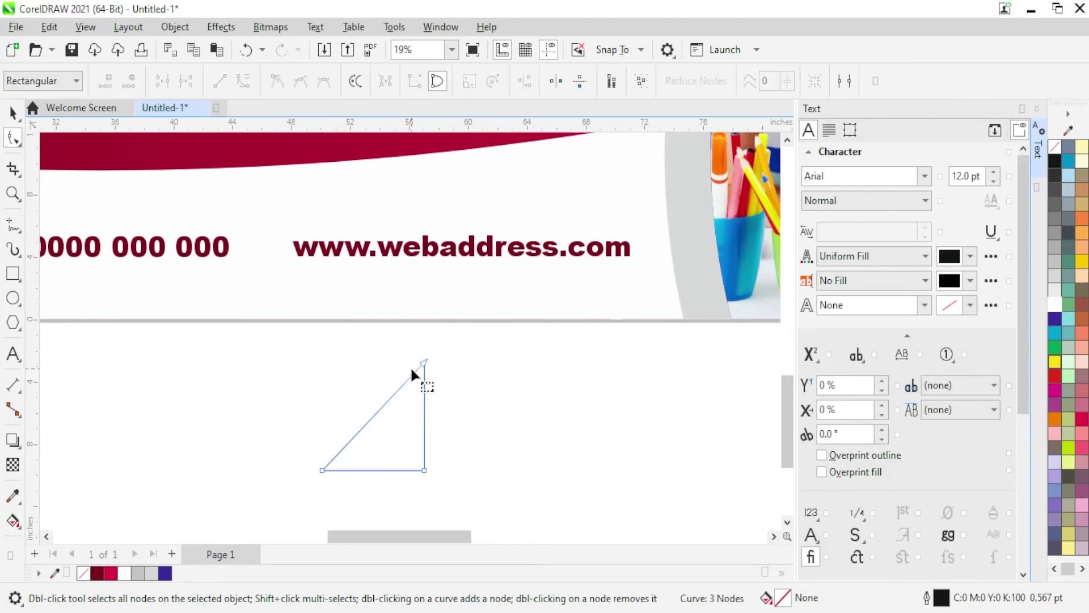
mouse_move(423, 361)
mouse_down()
mouse_move(372, 465)
mouse_move(373, 379)
mouse_up()
key(space)
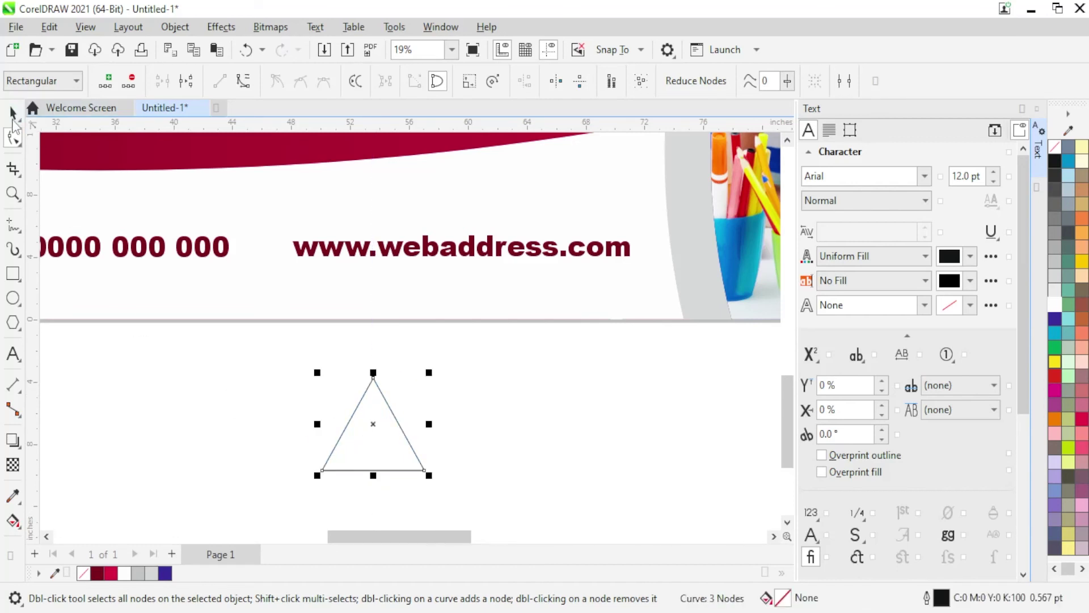
right_click(97, 573)
- Give the triangle a 12 pt outline in the Outline Pen dialog
click(151, 342)
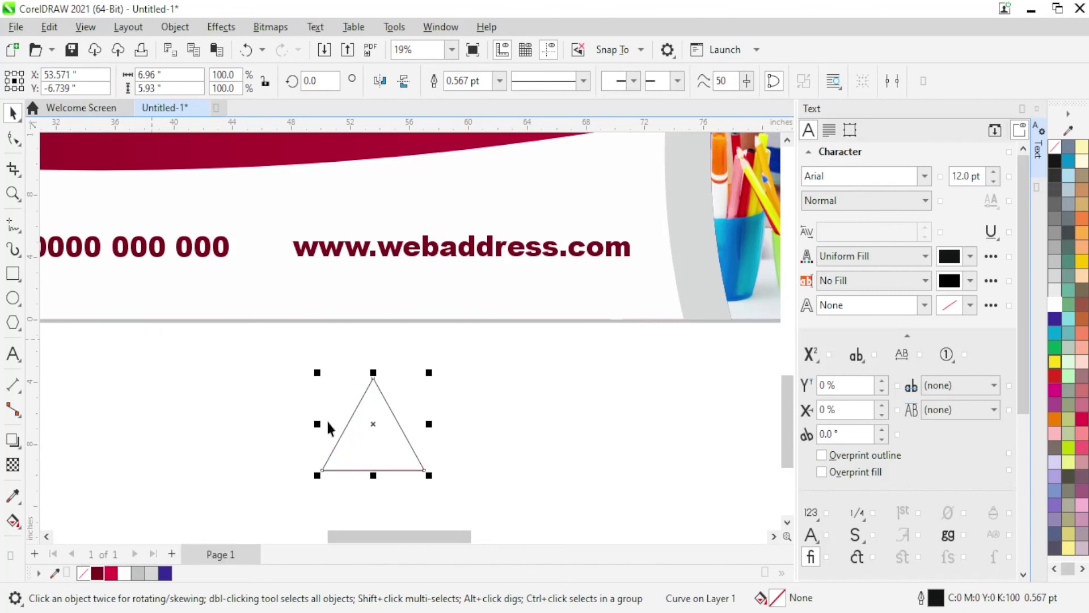
key(F12)
text(10)
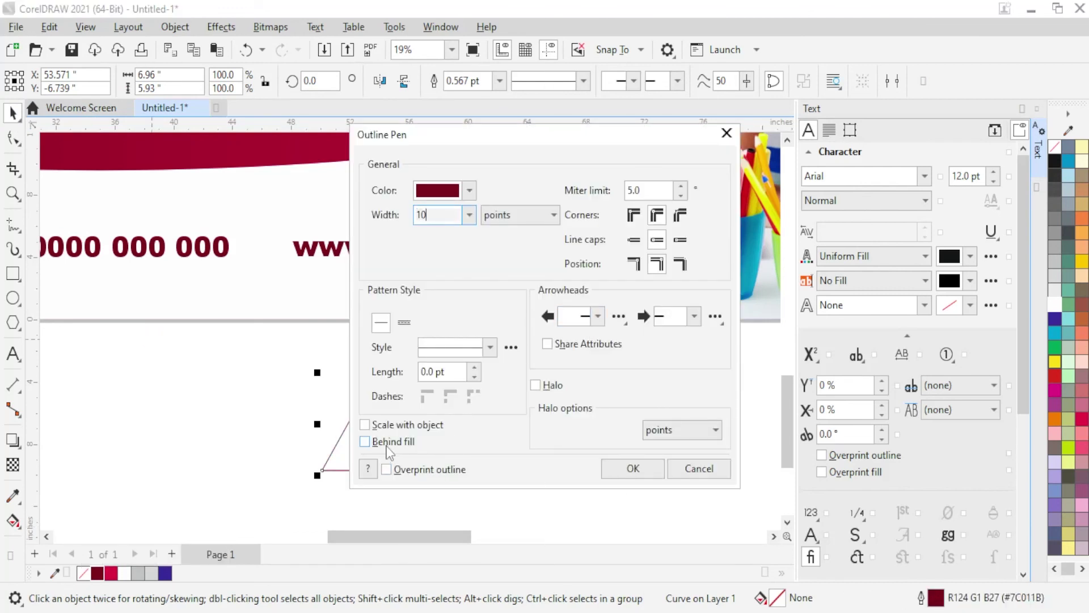
key(Tab)
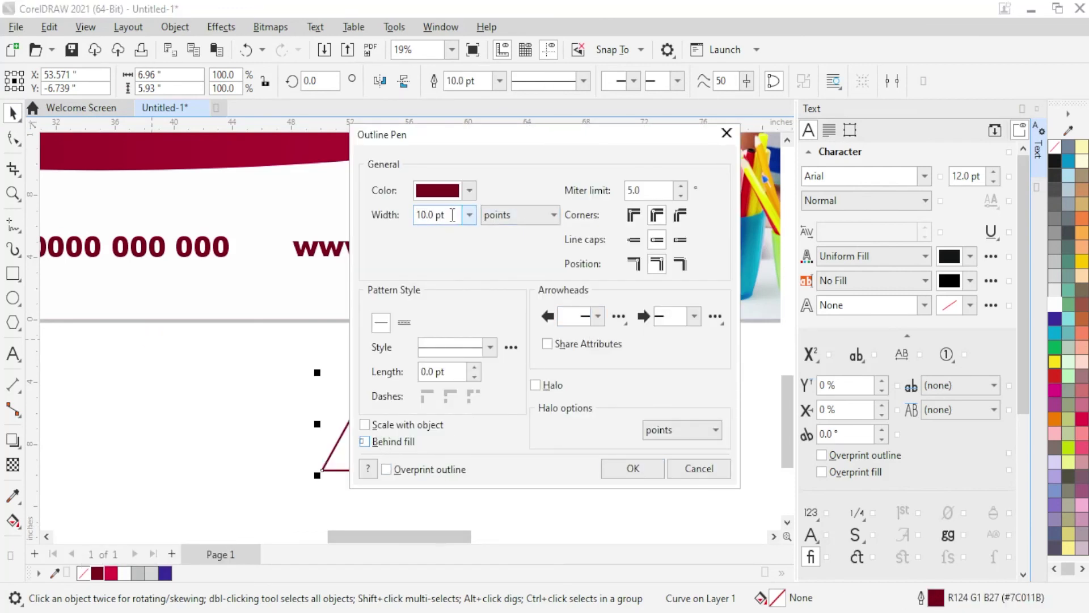
click(631, 468)
- Shrink the triangle and place it on the banner just above the web address
scroll(415, 462, down, 1)
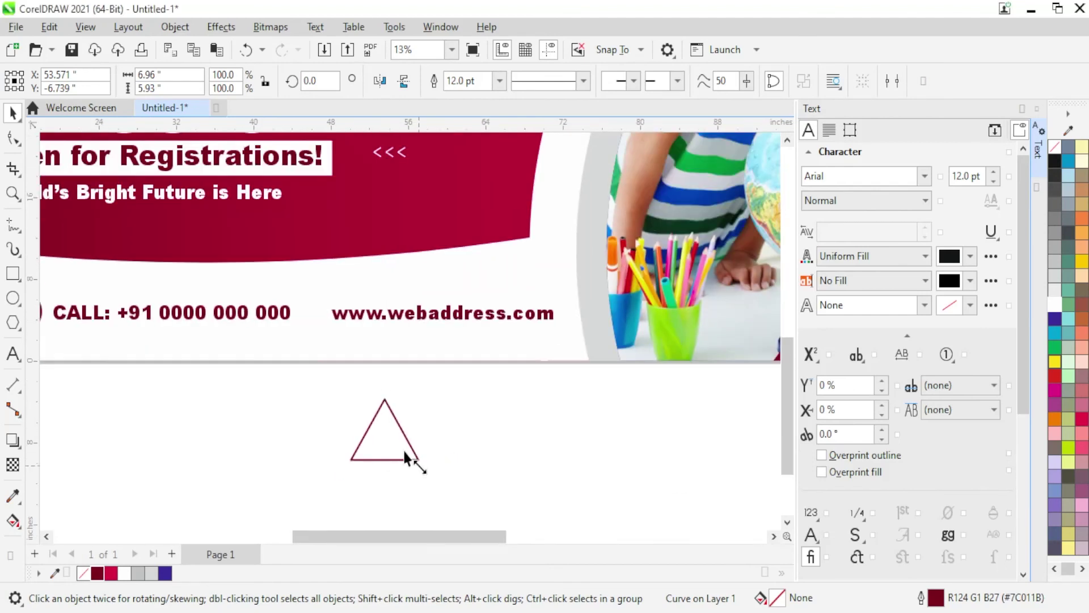
mouse_move(406, 459)
mouse_down()
mouse_move(375, 425)
mouse_move(548, 283)
mouse_move(569, 323)
mouse_up()
scroll(548, 282, up, 3)
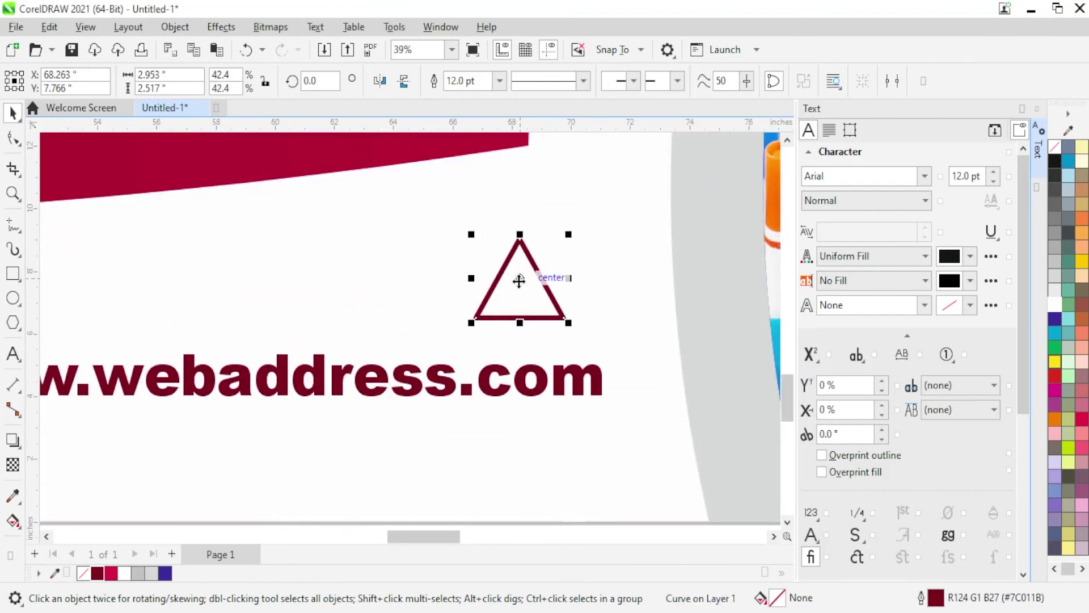
drag(519, 280, 518, 268)
double_click(921, 597)
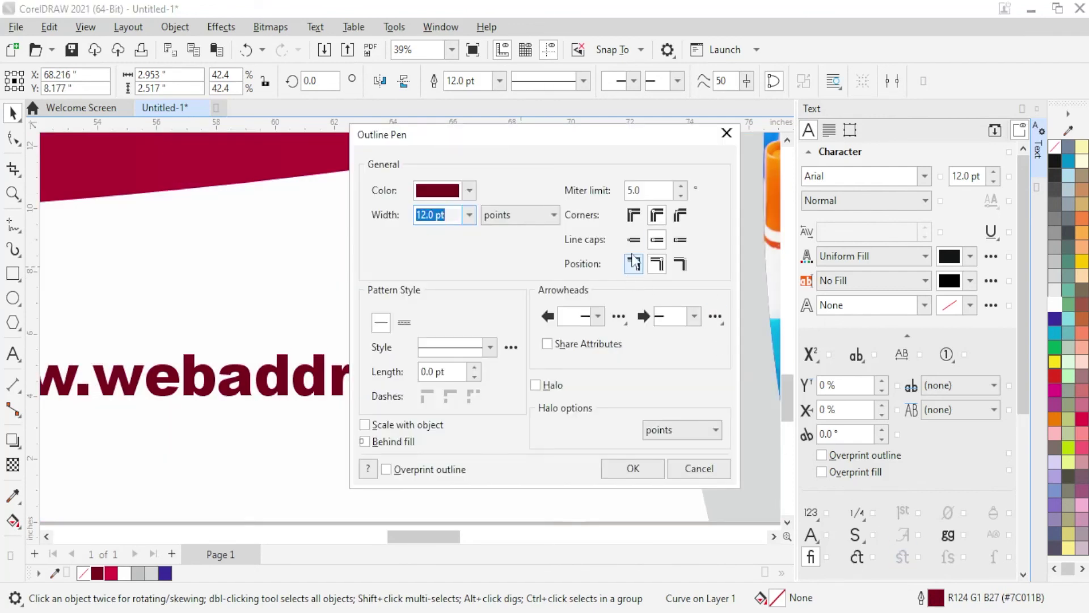
click(634, 472)
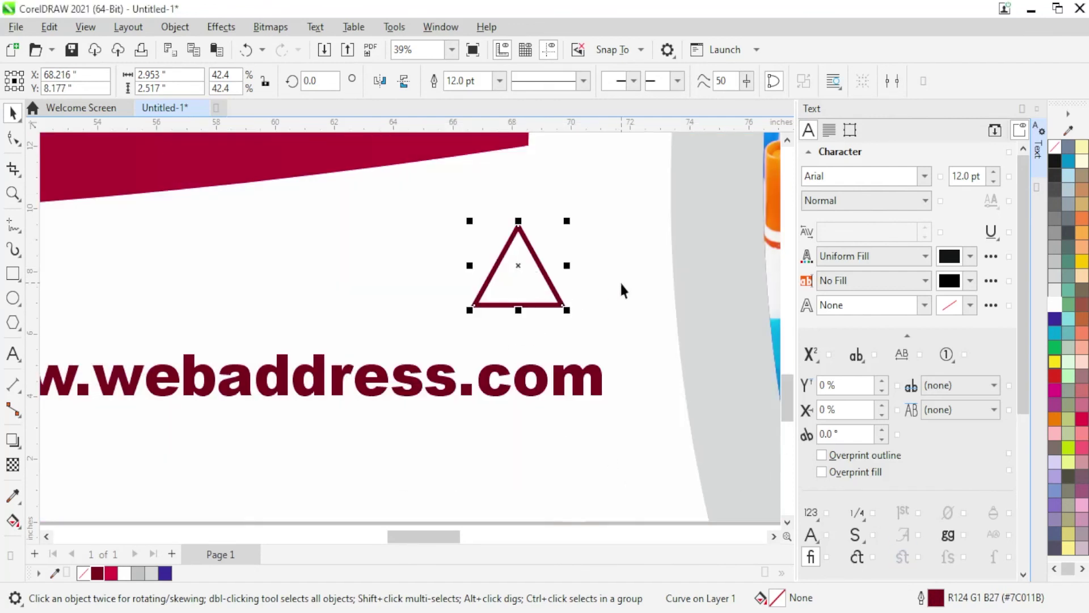
click(535, 239)
- Tilt the maroon outlined triangle clockwise beside the web address
drag(570, 219, 605, 262)
drag(530, 241, 523, 243)
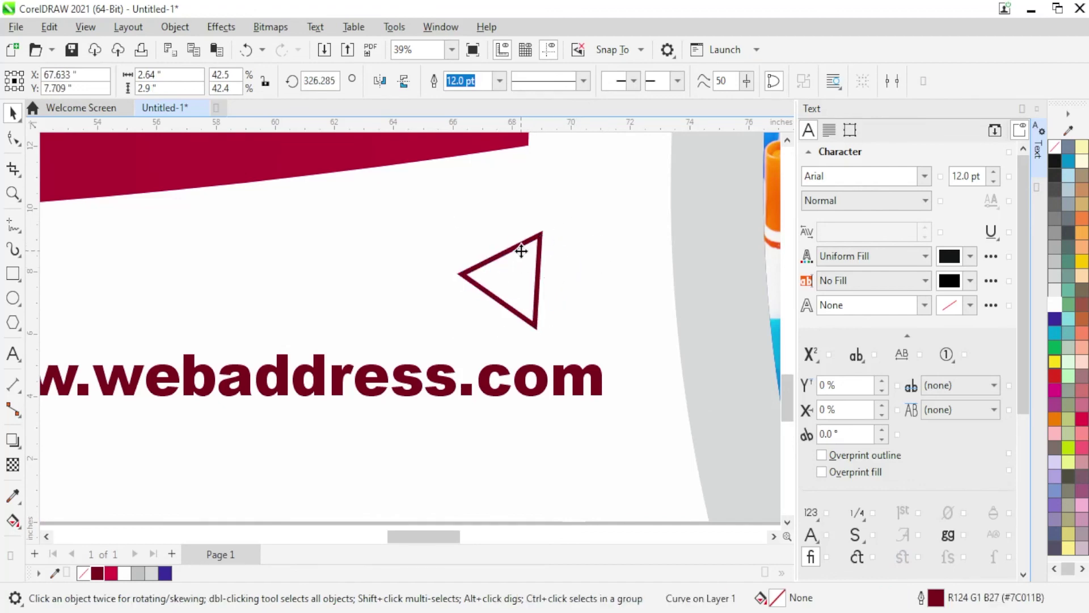
click(522, 243)
scroll(578, 280, down, 2)
scroll(579, 283, down, 2)
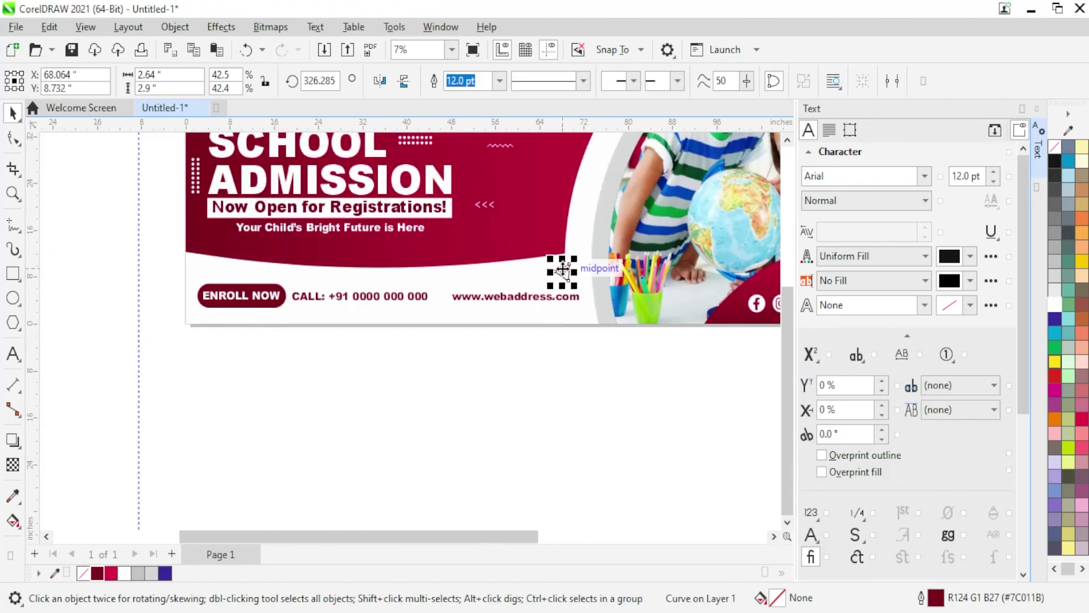
- Place a copy of the triangle above ENROLL NOW, rotated to point the other way
drag(563, 274, 201, 266)
scroll(201, 265, up, 2)
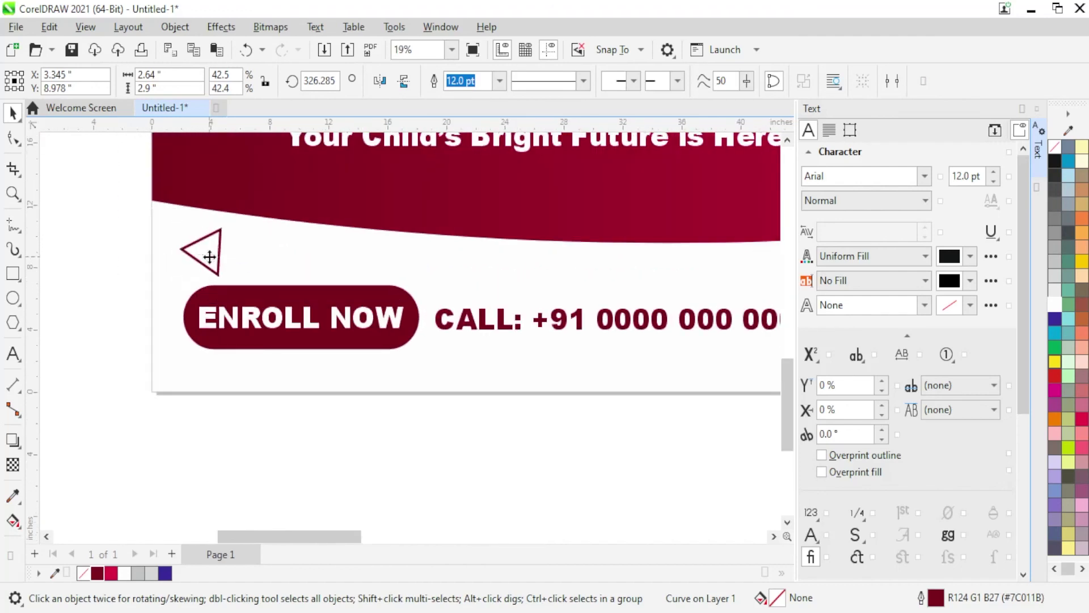
click(202, 251)
drag(238, 227, 190, 209)
scroll(281, 297, down, 2)
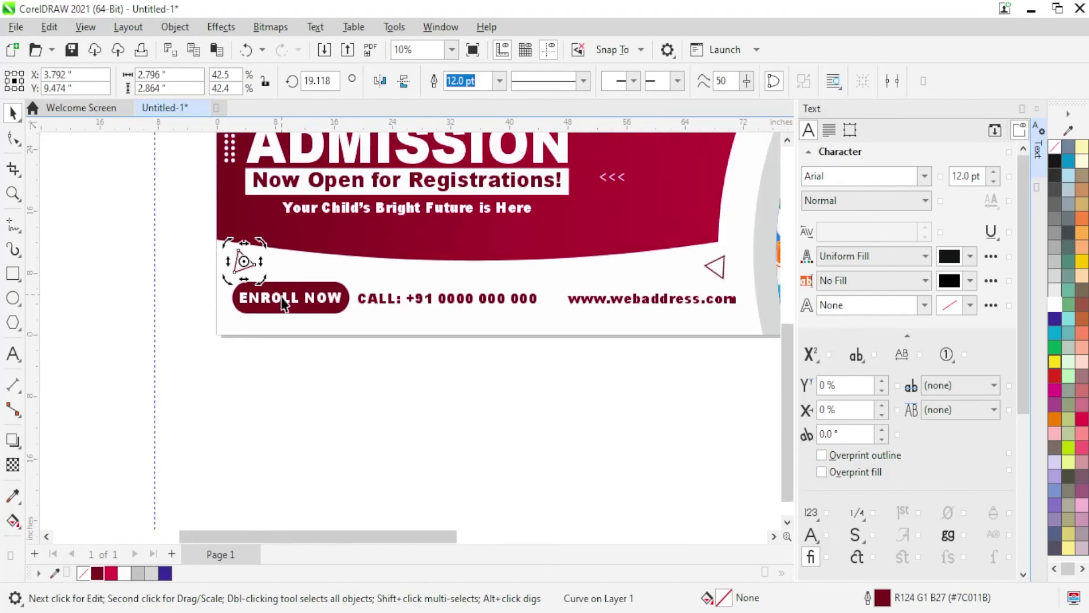
click(309, 375)
scroll(252, 359, down, 2)
scroll(390, 296, down, 1)
scroll(284, 266, up, 1)
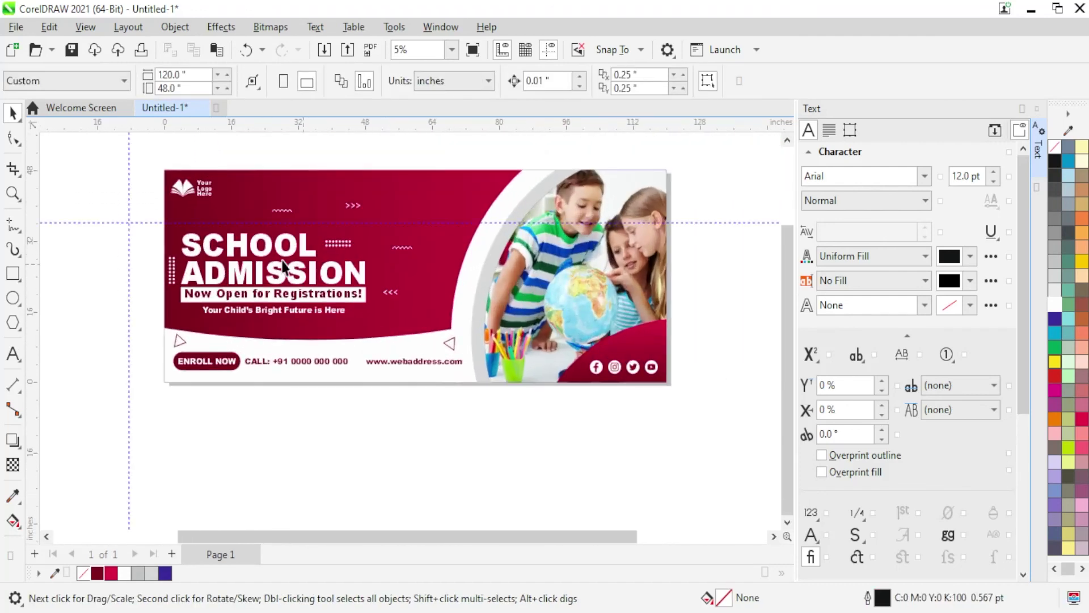
- Select all objects, zoom to fit them, and preview the finished banner full screen
key(ctrl+a)
key(shift+F2)
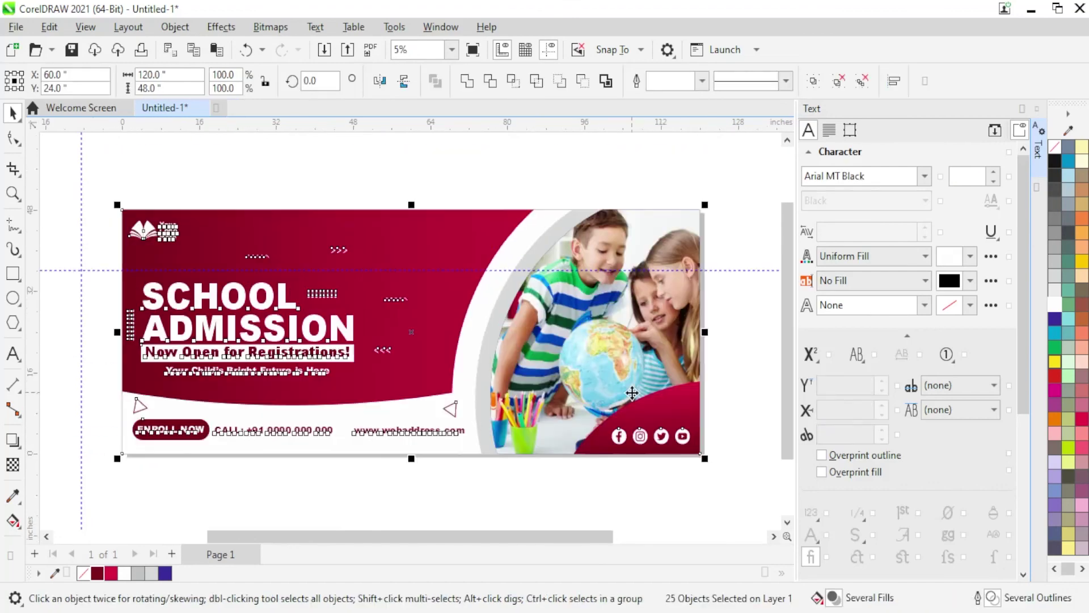
key(F9)
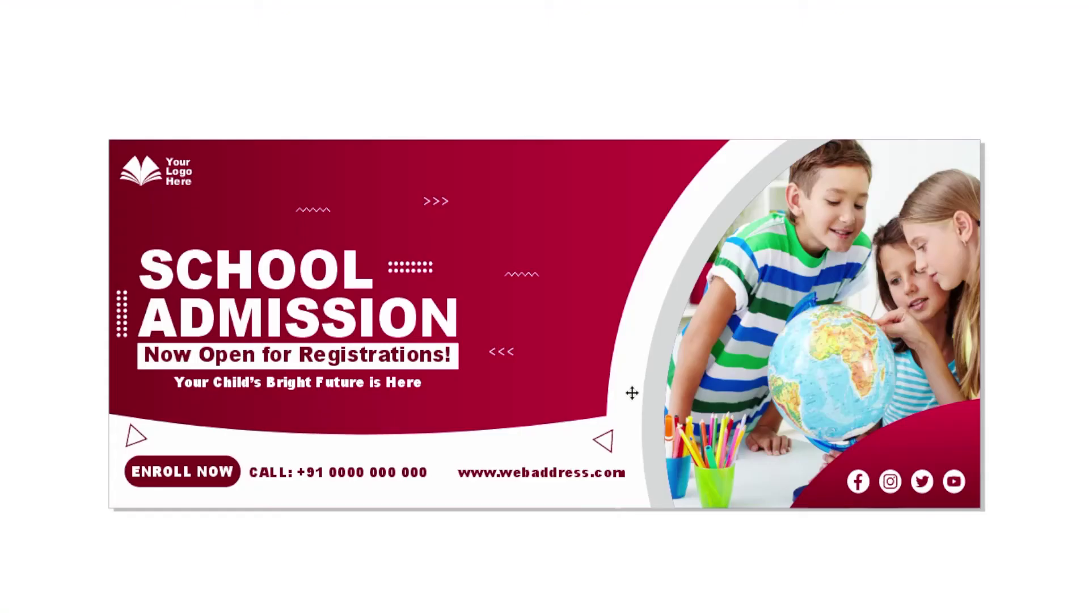